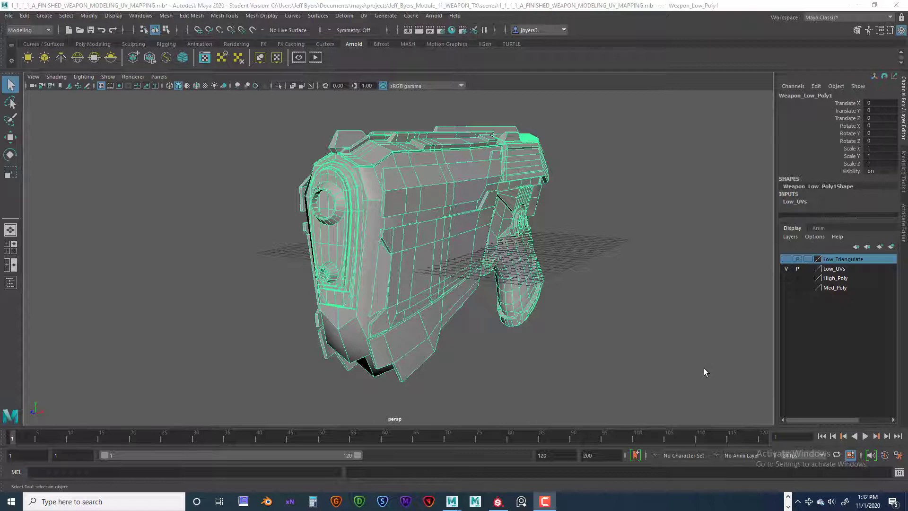
pyautogui.moveTo(588, 314)
pyautogui.keyDown('alt'); pyautogui.mouseDown()
pyautogui.moveTo(548, 318)
pyautogui.moveTo(589, 317)
pyautogui.moveTo(584, 303)
pyautogui.moveTo(626, 341)
pyautogui.moveTo(580, 323)
pyautogui.mouseUp(); pyautogui.keyUp('alt')
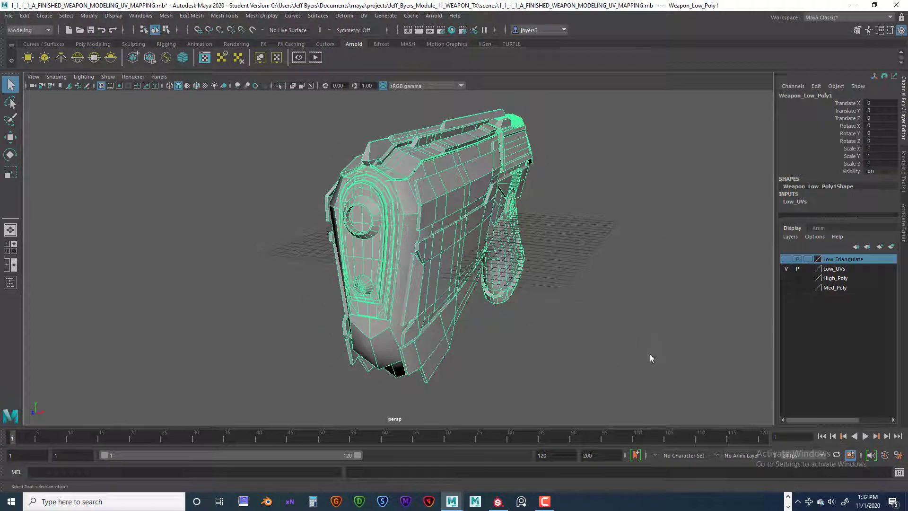
pyautogui.keyDown('alt'); pyautogui.moveTo(643, 334); pyautogui.dragTo(581, 323); pyautogui.keyUp('alt')
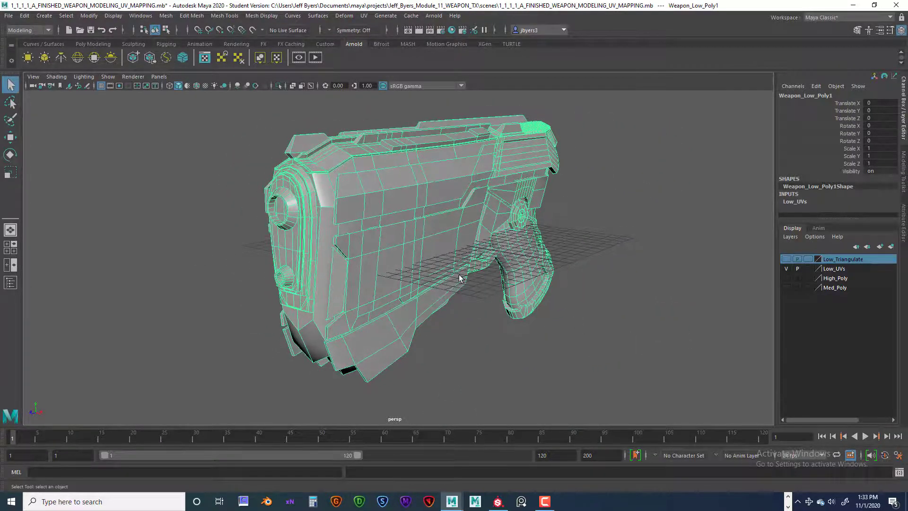
pyautogui.keyDown('alt'); pyautogui.moveTo(461, 277); pyautogui.dragTo(466, 280); pyautogui.keyUp('alt')
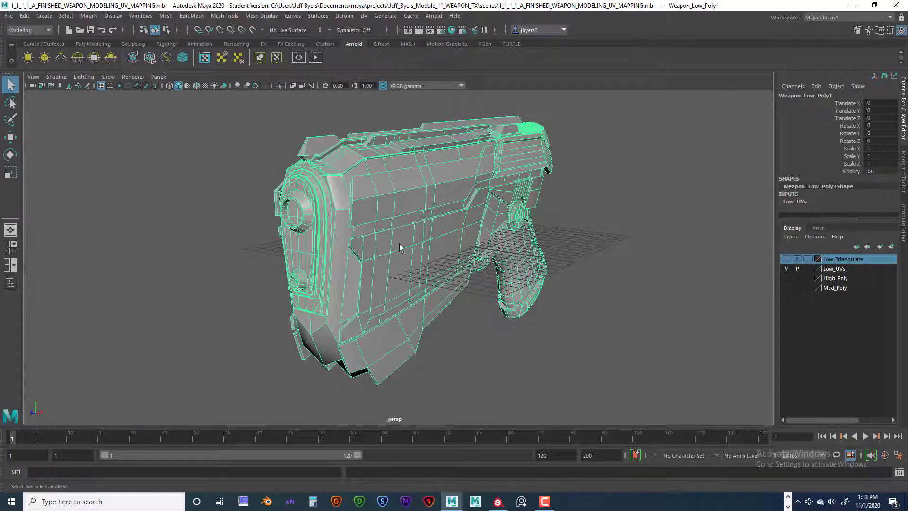
pyautogui.click(9, 16)
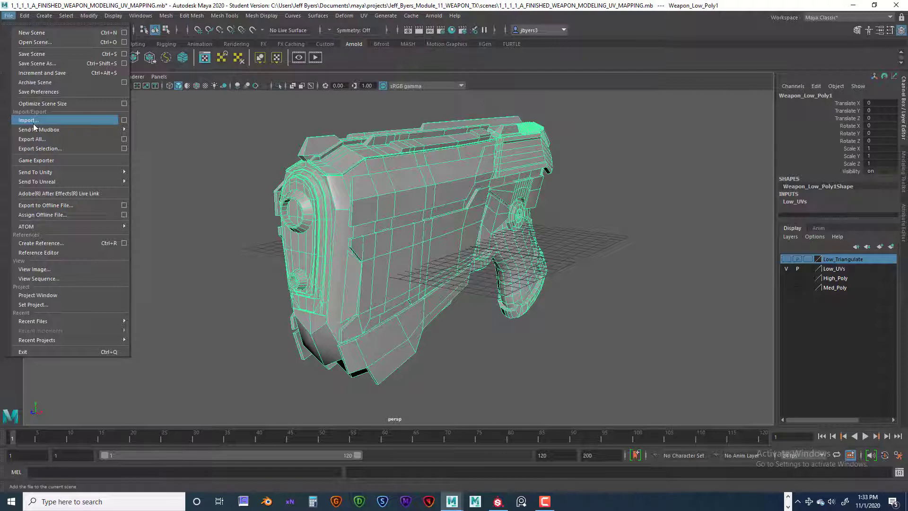
pyautogui.click(199, 151)
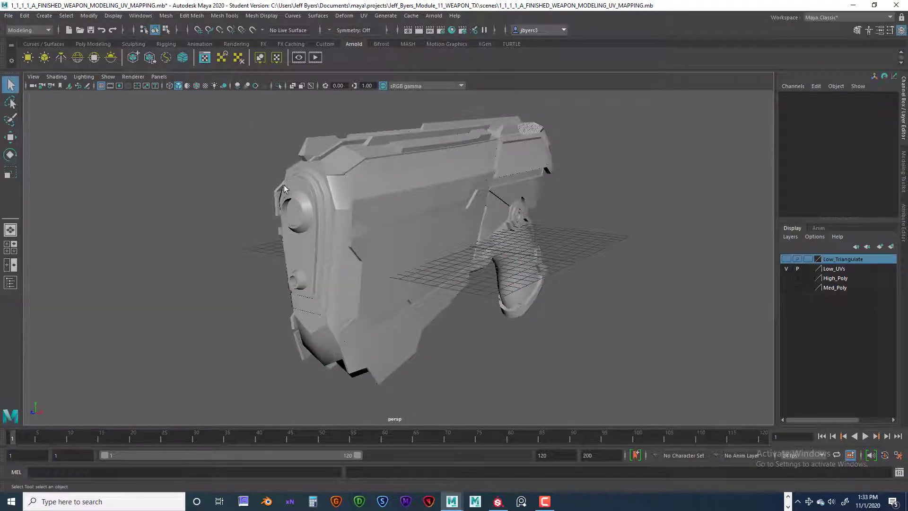
pyautogui.click(286, 185)
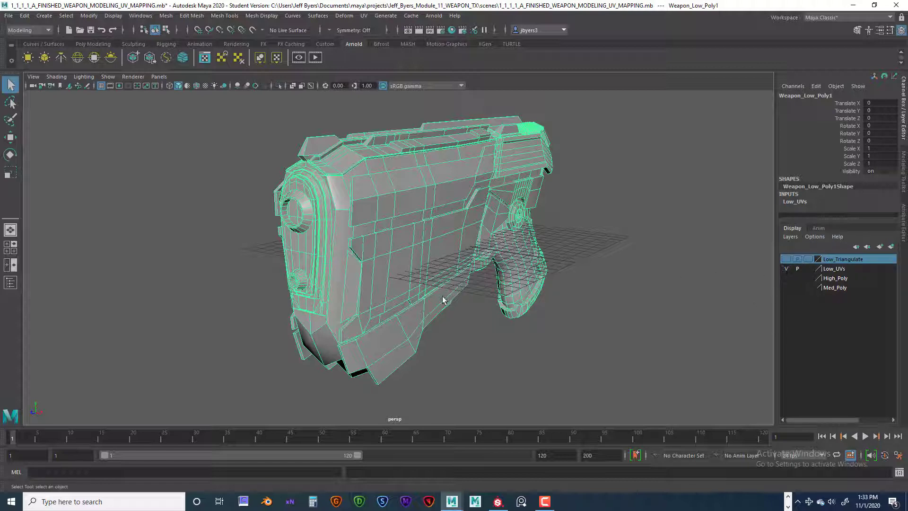
# Step: Show the Low_Triangulate layer instead of Low_UVs and turn on wireframe on shaded to inspect the triangulated weapon
pyautogui.keyDown('alt'); pyautogui.moveTo(455, 298); pyautogui.dragTo(638, 291); pyautogui.keyUp('alt')
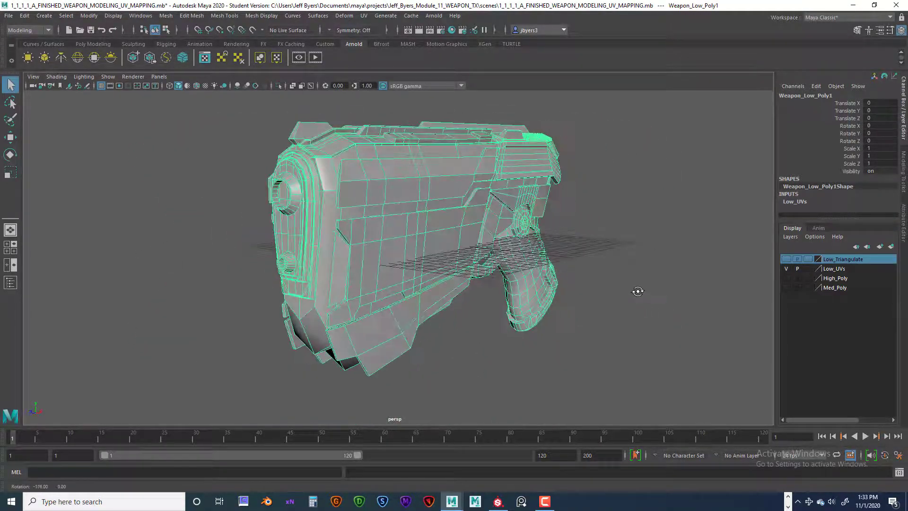
pyautogui.click(786, 269)
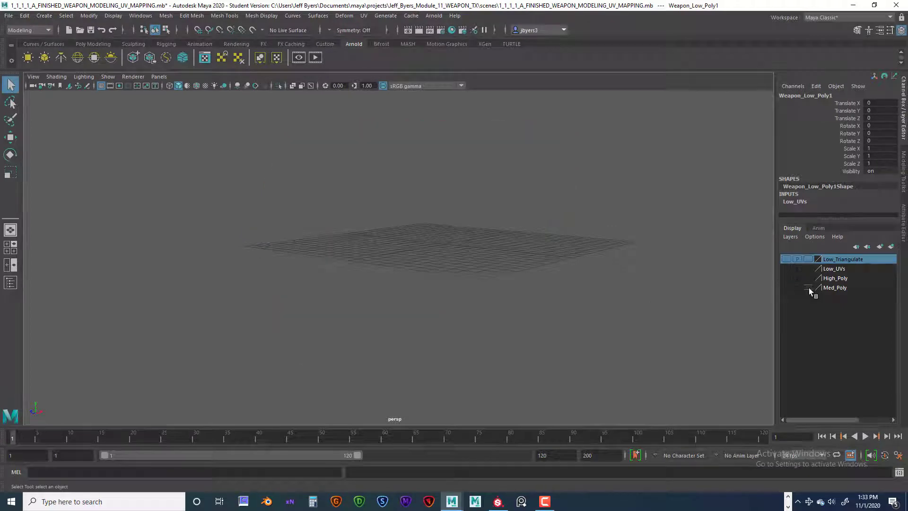
pyautogui.click(786, 260)
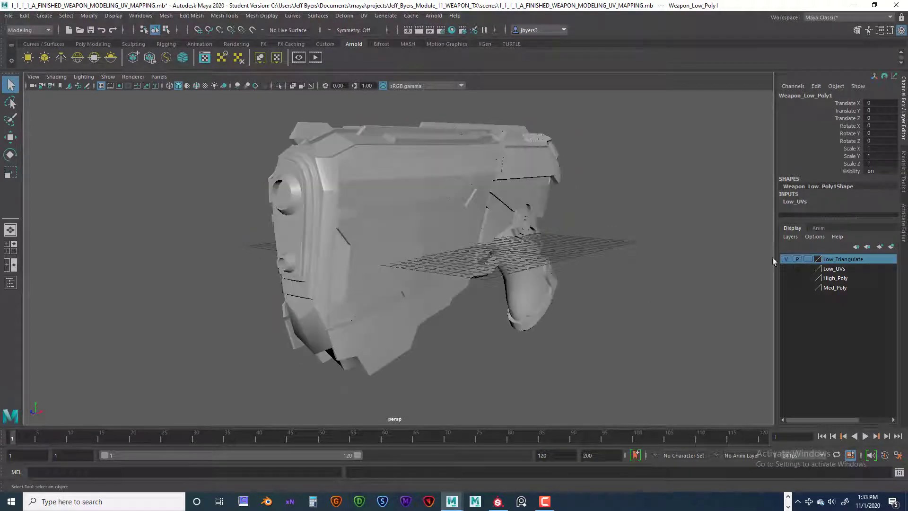
pyautogui.click(399, 212)
pyautogui.keyDown('alt'); pyautogui.moveTo(435, 259); pyautogui.dragTo(393, 263); pyautogui.keyUp('alt')
pyautogui.click(195, 85)
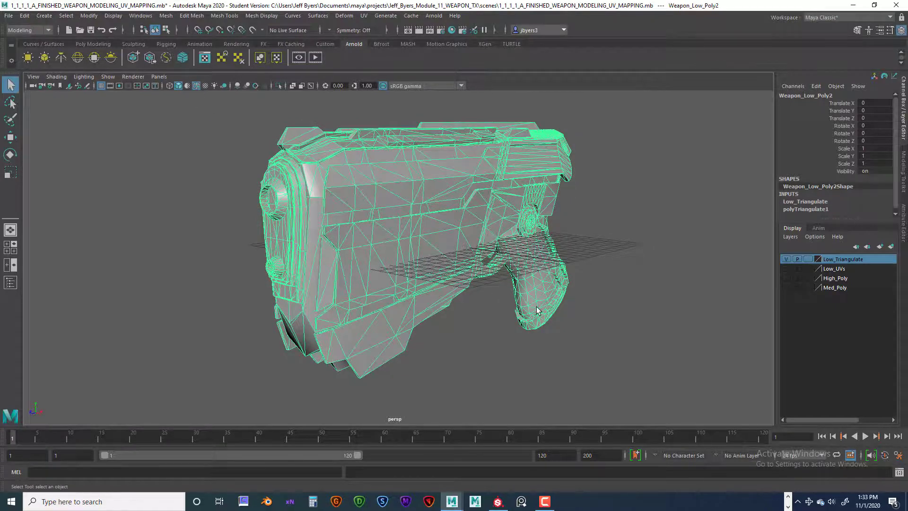
pyautogui.click(576, 282)
pyautogui.keyDown('alt'); pyautogui.moveTo(543, 298); pyautogui.dragTo(534, 298); pyautogui.keyUp('alt')
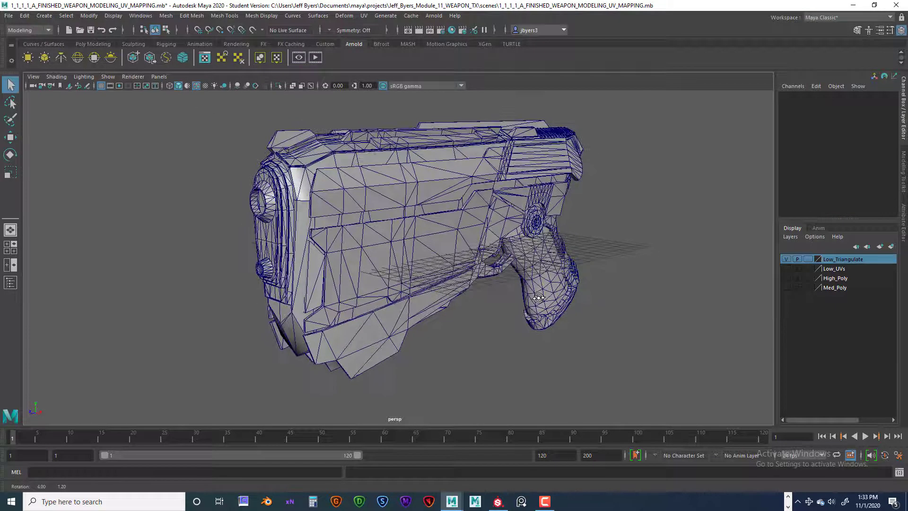
# Step: Compare the Low_UVs version of the weapon with the Low_Triangulate version by switching layer visibility back and forth
pyautogui.click(787, 259)
pyautogui.click(788, 268)
pyautogui.click(455, 269)
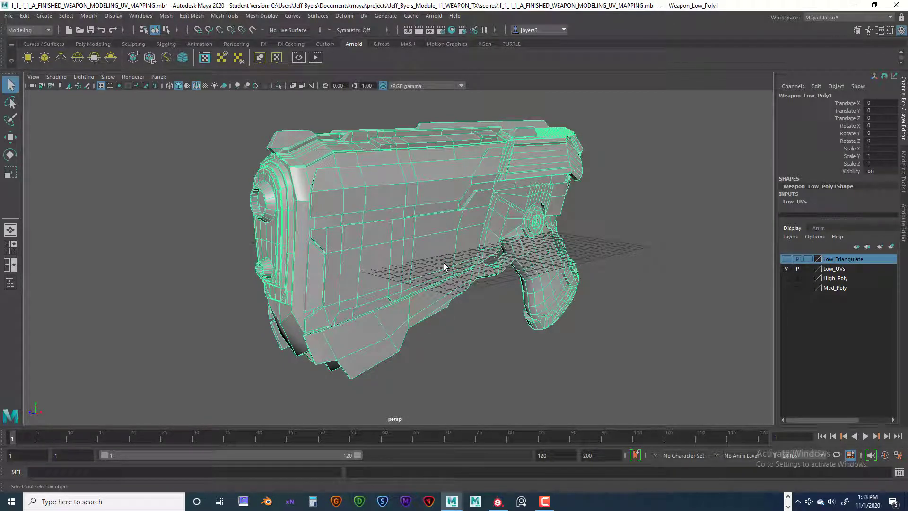
pyautogui.click(787, 259)
pyautogui.click(788, 269)
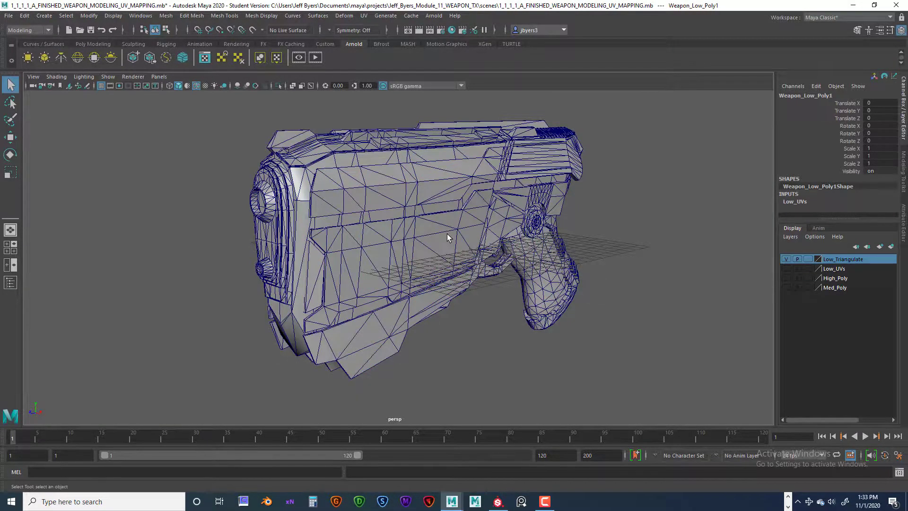
pyautogui.keyDown('alt'); pyautogui.moveTo(447, 237); pyautogui.dragTo(337, 238); pyautogui.keyUp('alt')
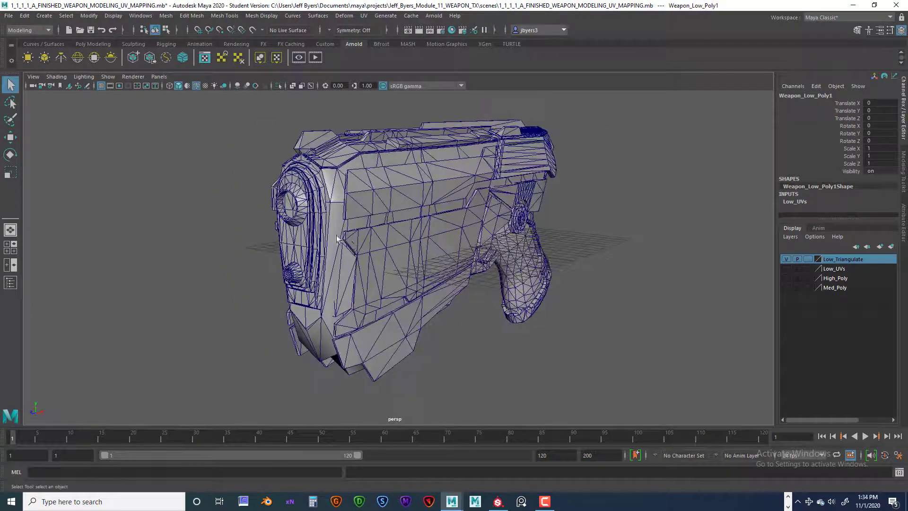
# Step: Locate the Triangulate command among the mesh commands and bring up the poly modeling tools
pyautogui.press('space')
pyautogui.click(188, 248)
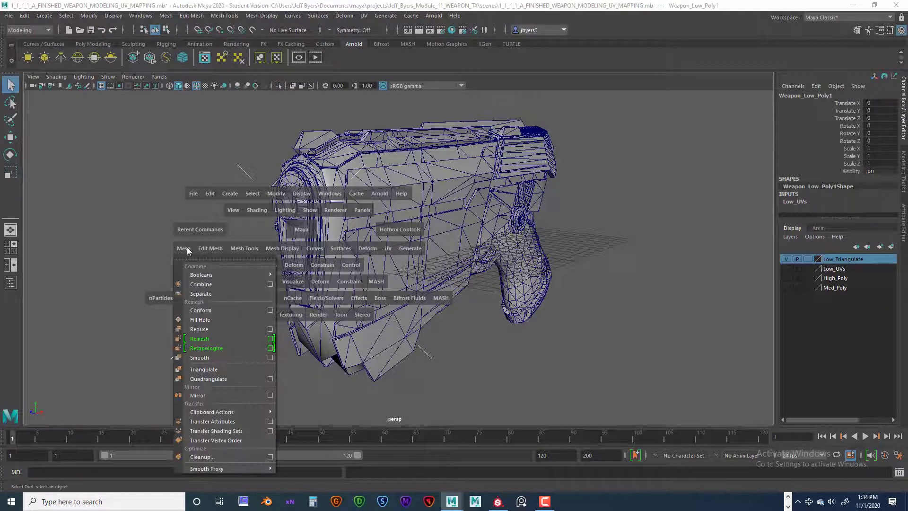
pyautogui.click(211, 371)
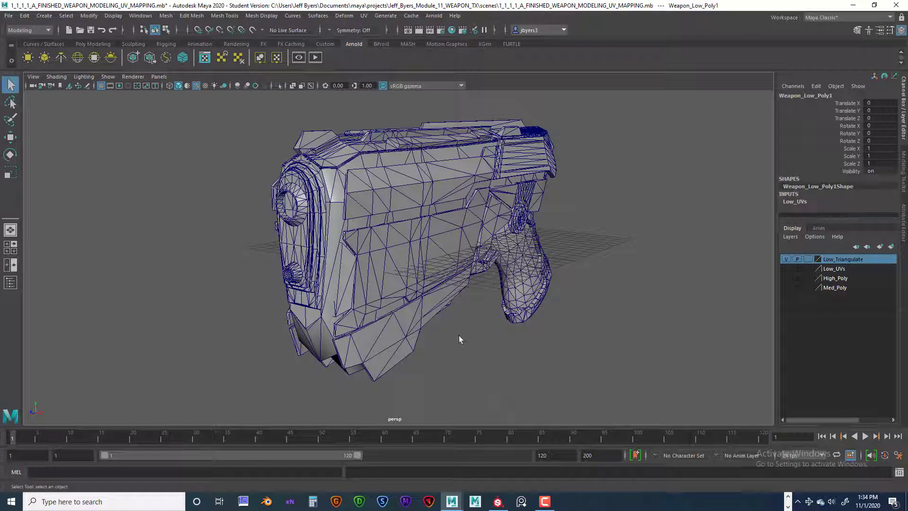
pyautogui.keyDown('alt'); pyautogui.moveTo(467, 305); pyautogui.dragTo(303, 165); pyautogui.keyUp('alt')
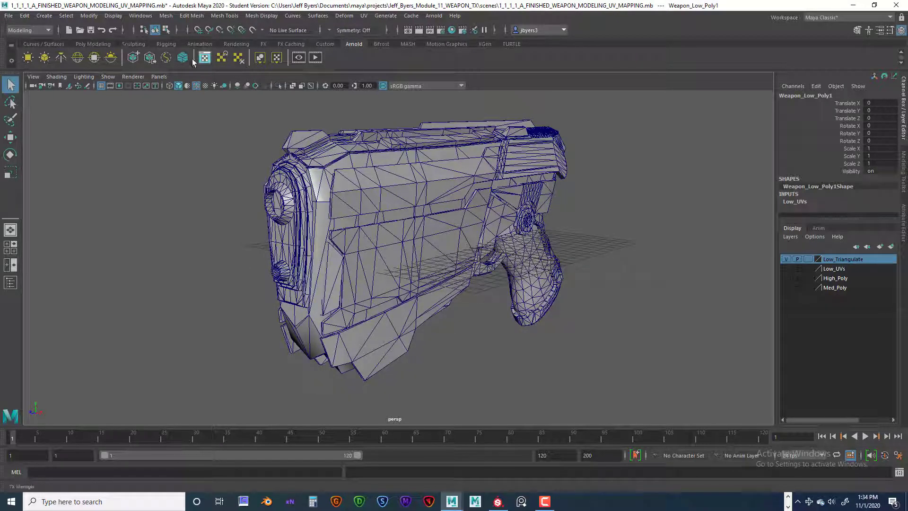
pyautogui.click(86, 44)
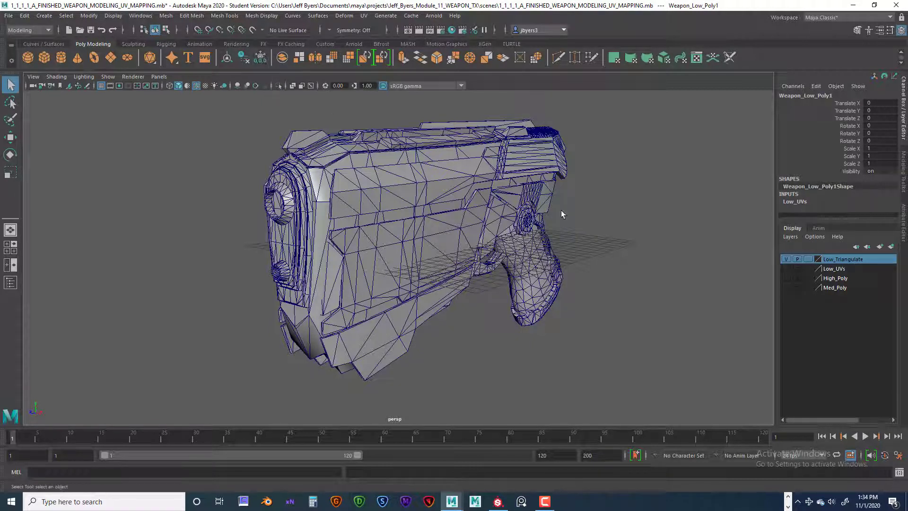
# Step: Hide the Low_Triangulate layer, show Low_UVs and select the low-poly weapon
pyautogui.click(488, 237)
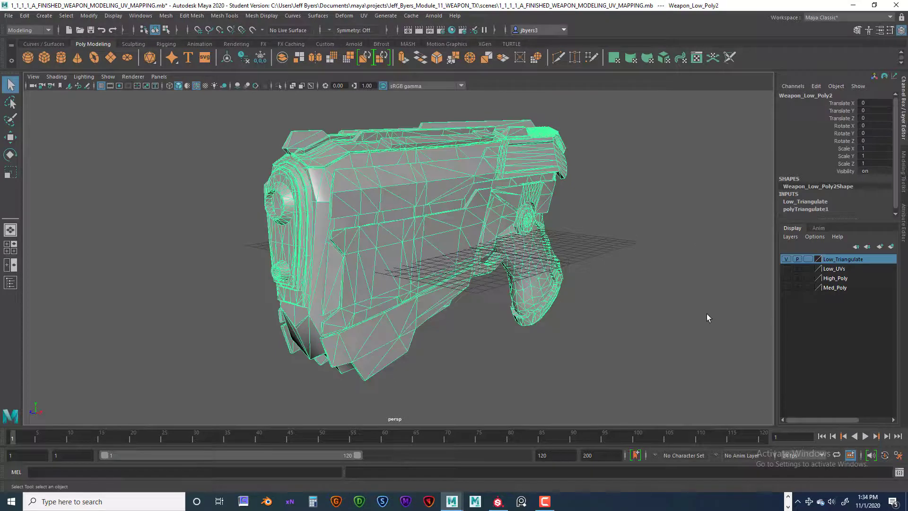
pyautogui.click(786, 259)
pyautogui.click(786, 269)
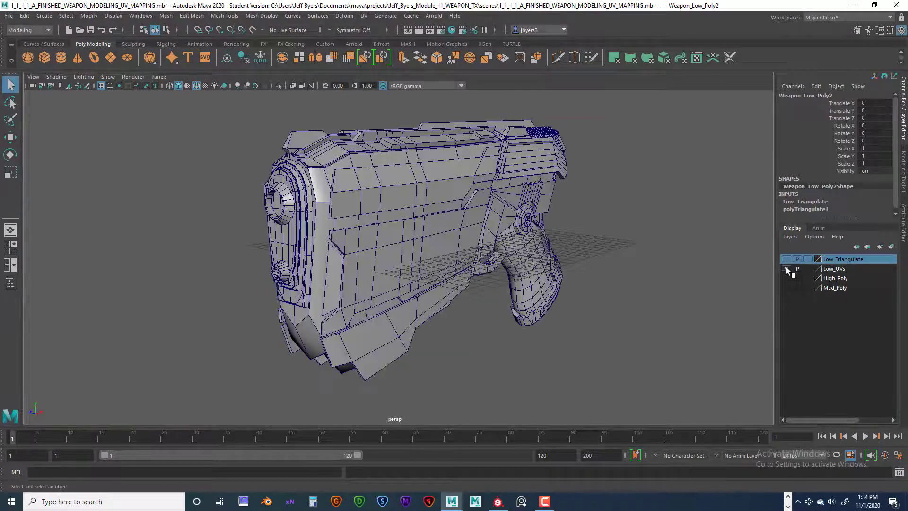
pyautogui.click(470, 232)
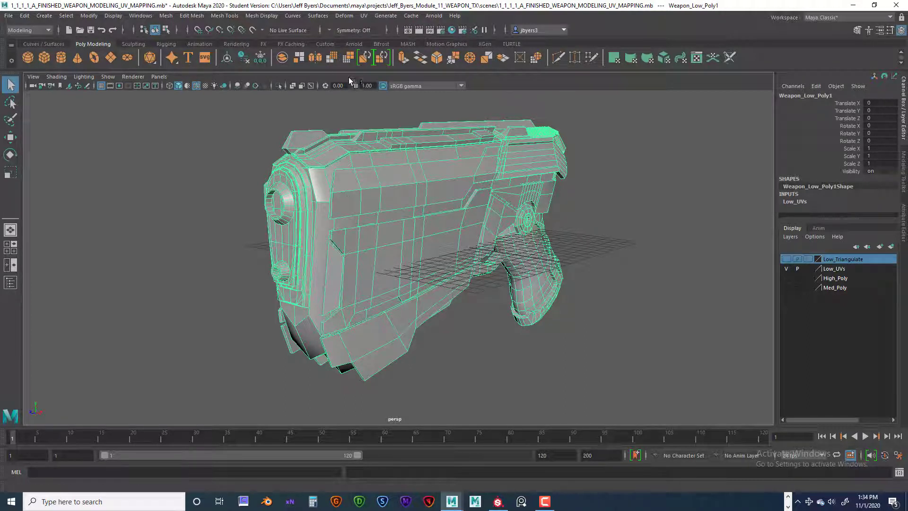
# Step: Open the UV Editor for the selected weapon, examine its UV tile layout without the UV Toolkit, and close the editor
pyautogui.click(363, 15)
pyautogui.click(376, 28)
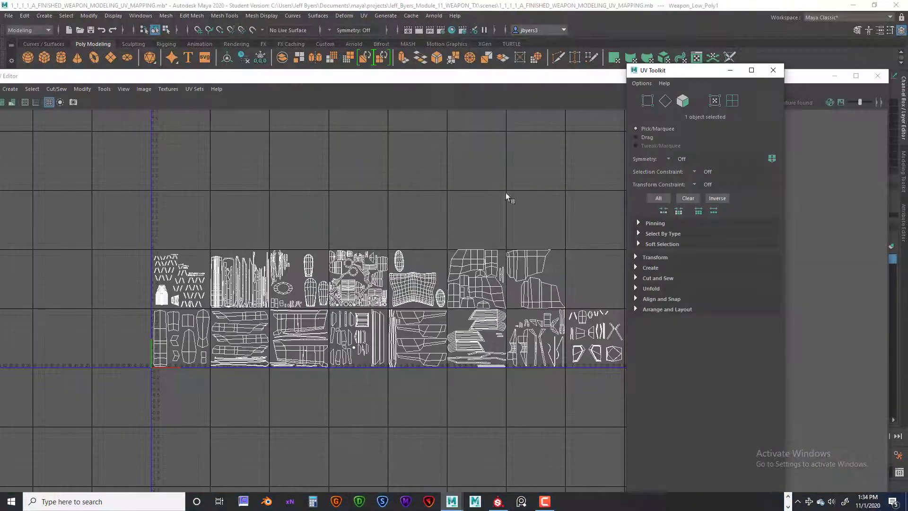
pyautogui.moveTo(703, 70); pyautogui.dragTo(748, 93)
pyautogui.click(817, 93)
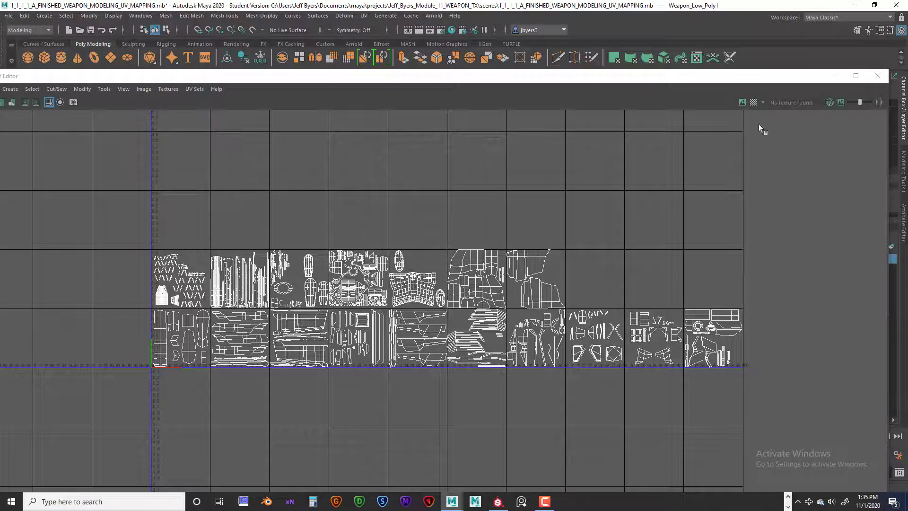
pyautogui.click(878, 76)
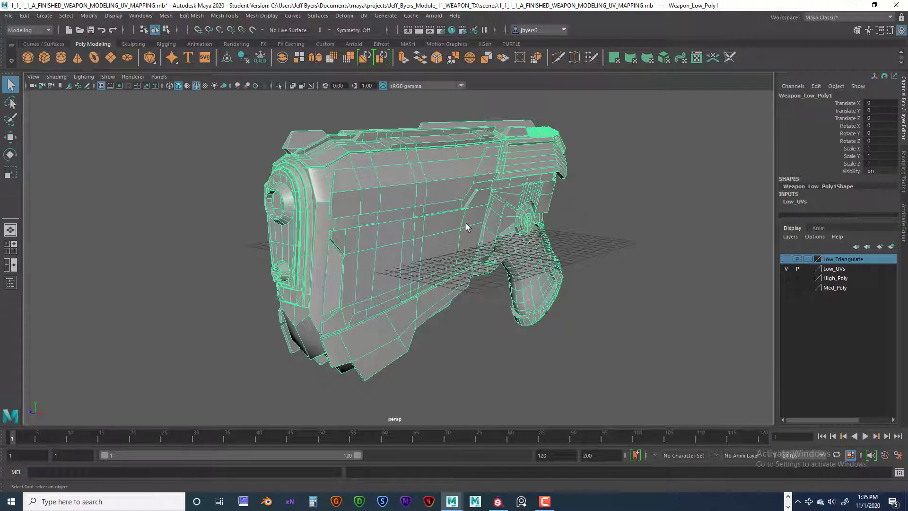
# Step: Reopen the UV Editor with the UV Toolkit and move the toolkit aside from the UV shells
pyautogui.click(363, 16)
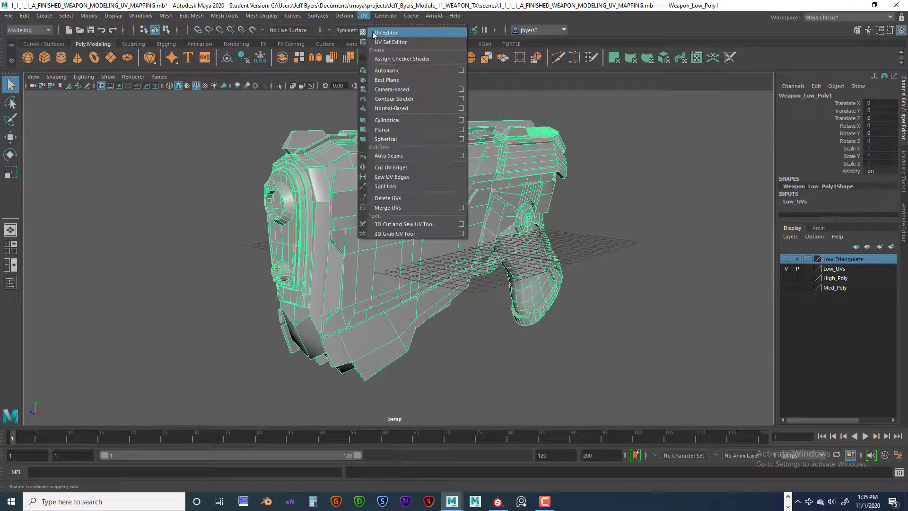
pyautogui.click(385, 33)
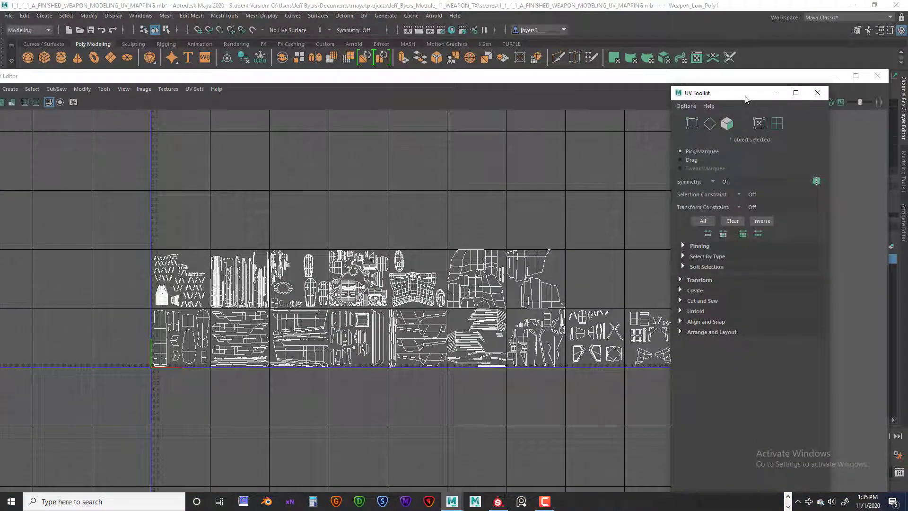
pyautogui.moveTo(746, 97); pyautogui.dragTo(671, 85)
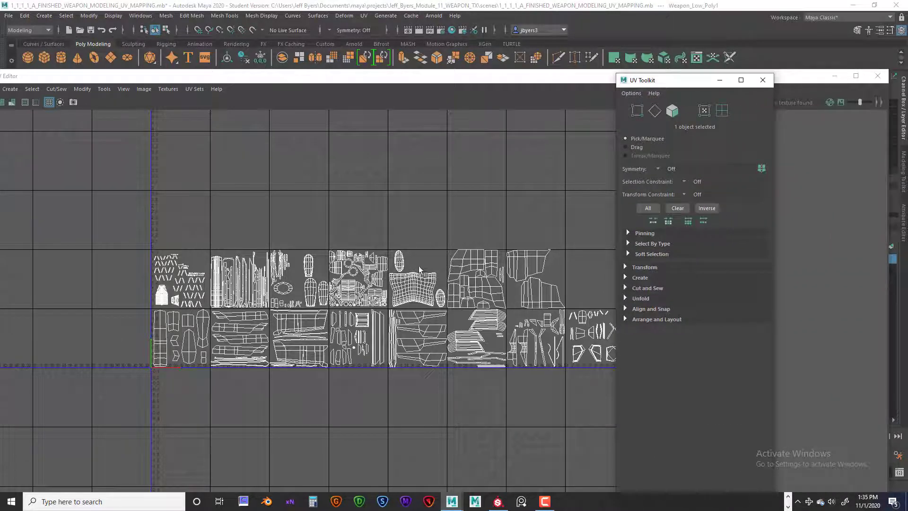
pyautogui.moveTo(693, 81); pyautogui.dragTo(783, 143)
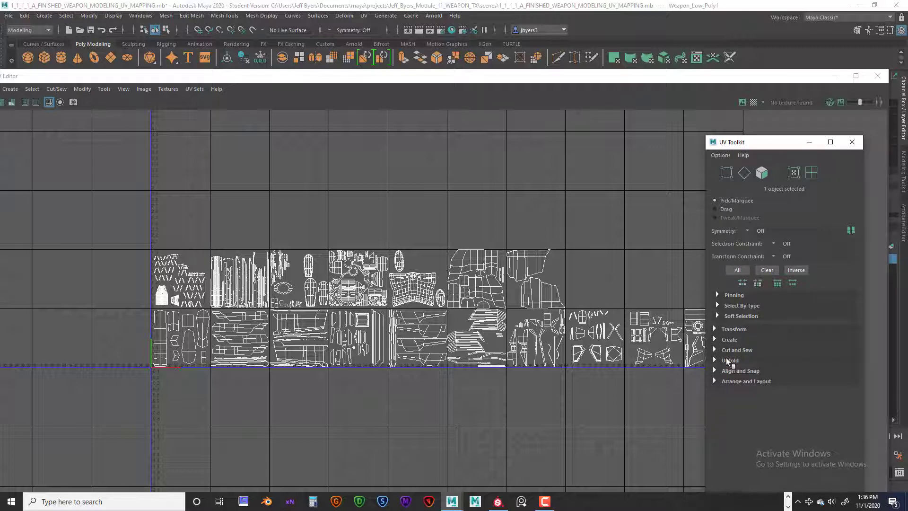
# Step: Expand the Transform section of the UV Toolkit and review its move, rotate, scale and texel density options
pyautogui.click(716, 330)
pyautogui.scroll(-2, 784, 339)
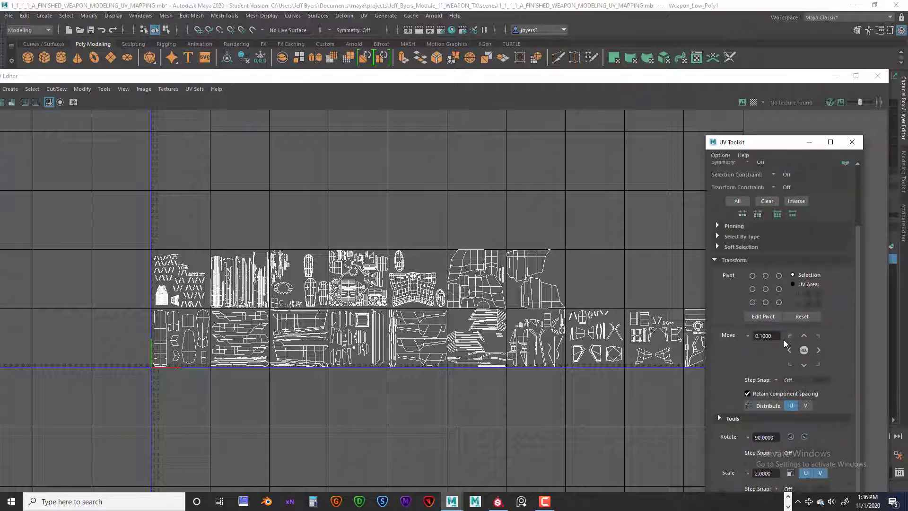
pyautogui.scroll(2, 785, 365)
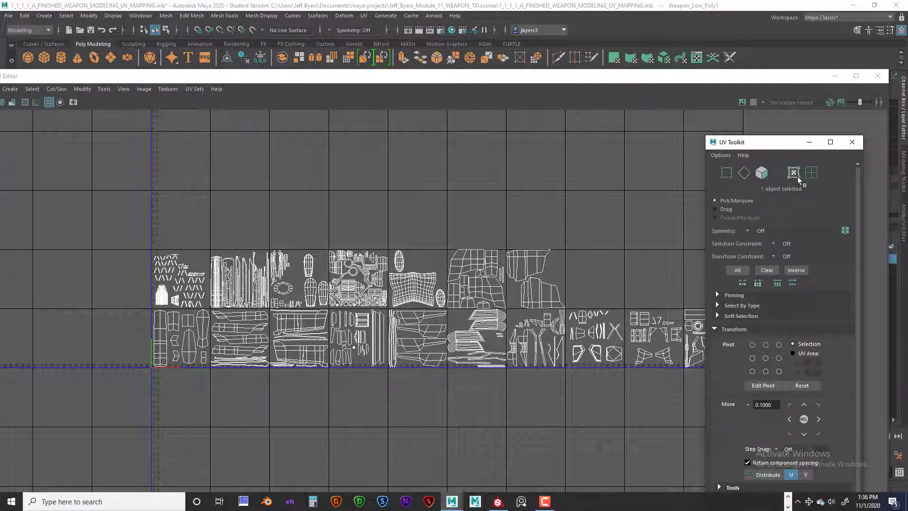
pyautogui.moveTo(774, 138); pyautogui.dragTo(721, 22)
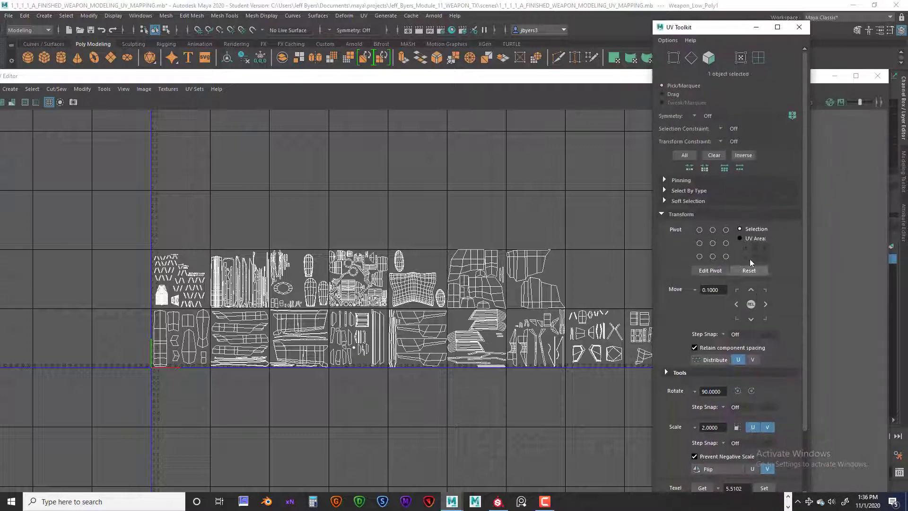
pyautogui.click(777, 27)
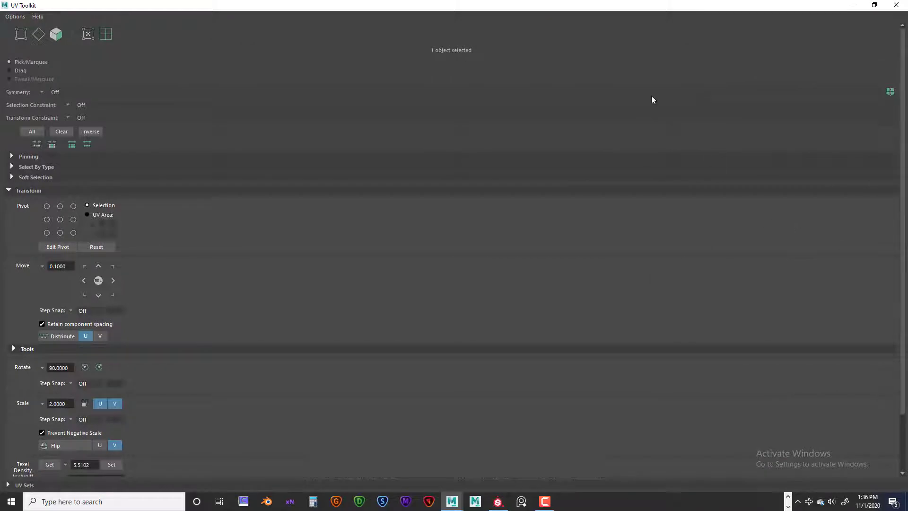
pyautogui.doubleClick(683, 9)
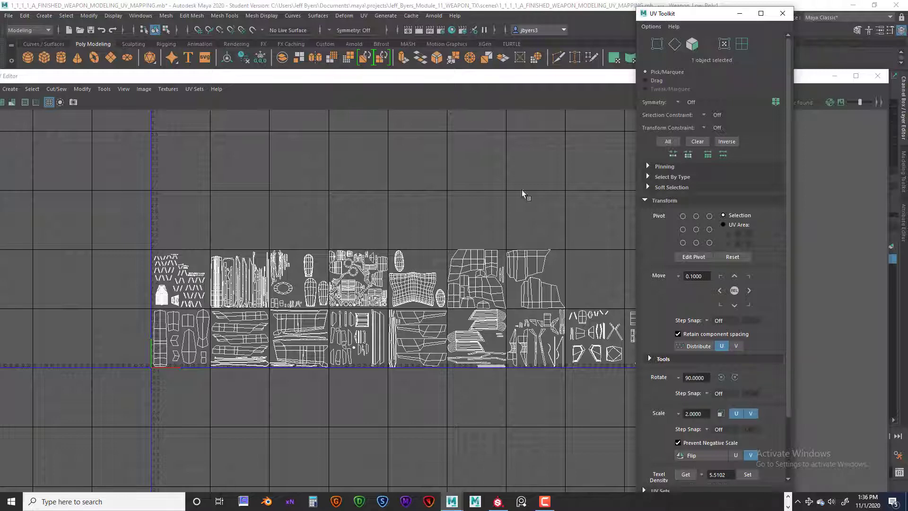
# Step: Close the UV Toolkit, display the checker map on the weapon and minimize the UV Editor
pyautogui.click(782, 14)
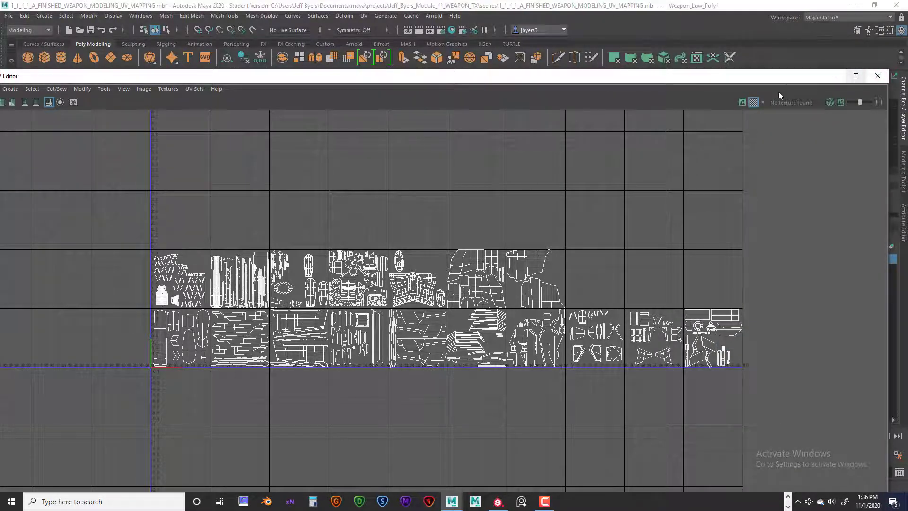
pyautogui.click(834, 77)
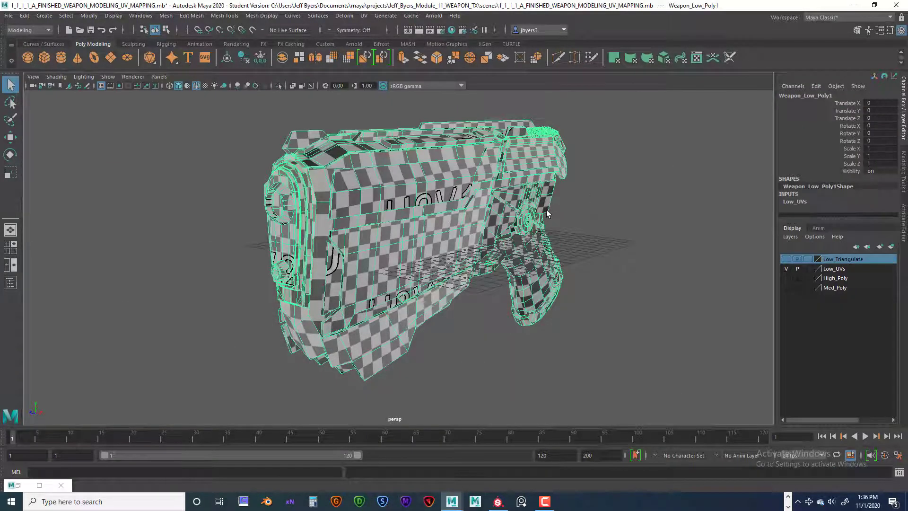
# Step: Examine the checker map on the weapon, restore the minimized UV Editor and close it to return to plain shading
pyautogui.moveTo(607, 220)
pyautogui.keyDown('alt'); pyautogui.mouseDown()
pyautogui.moveTo(312, 211)
pyautogui.moveTo(371, 162)
pyautogui.moveTo(566, 210)
pyautogui.moveTo(604, 207)
pyautogui.moveTo(605, 217)
pyautogui.mouseUp(); pyautogui.keyUp('alt')
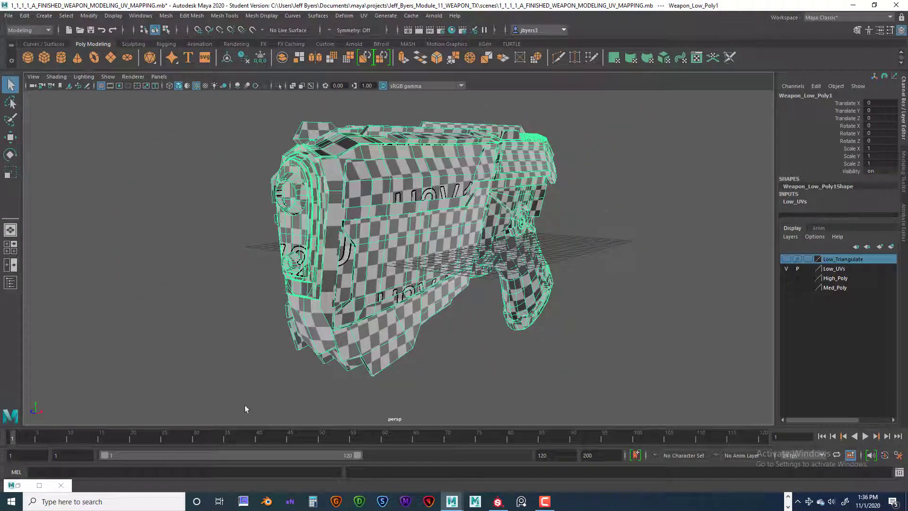
pyautogui.click(39, 485)
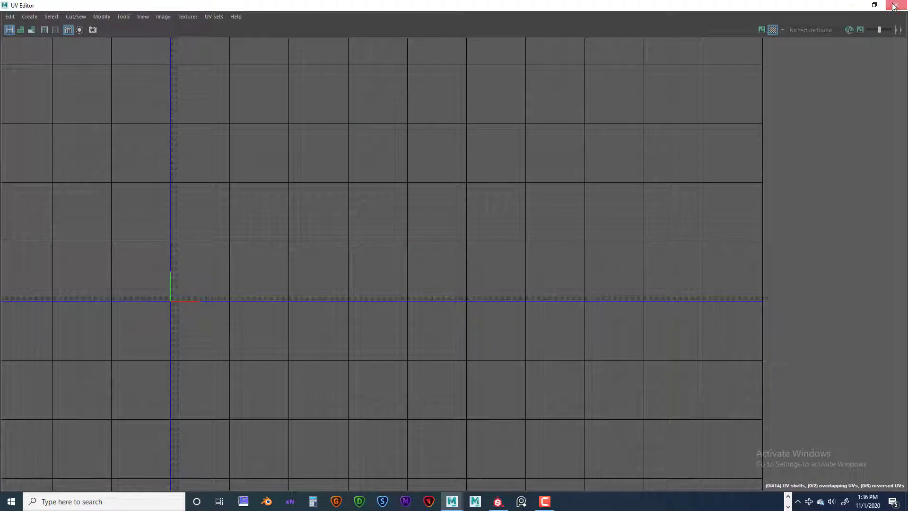
pyautogui.click(901, 7)
pyautogui.keyDown('alt'); pyautogui.moveTo(586, 204); pyautogui.dragTo(589, 212); pyautogui.keyUp('alt')
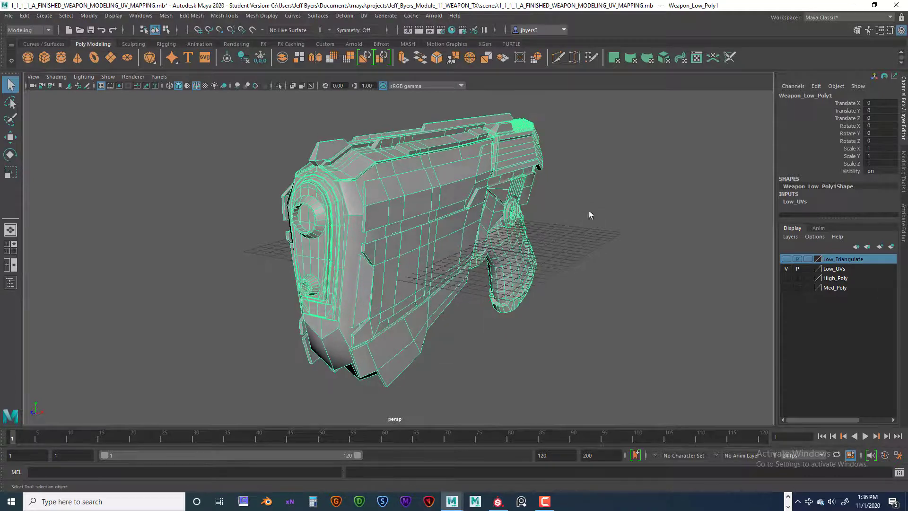
# Step: Alternate the Low_Triangulate and Low_UVs layers to compare their topology, leaving only Low_Triangulate displayed
pyautogui.click(786, 260)
pyautogui.click(787, 268)
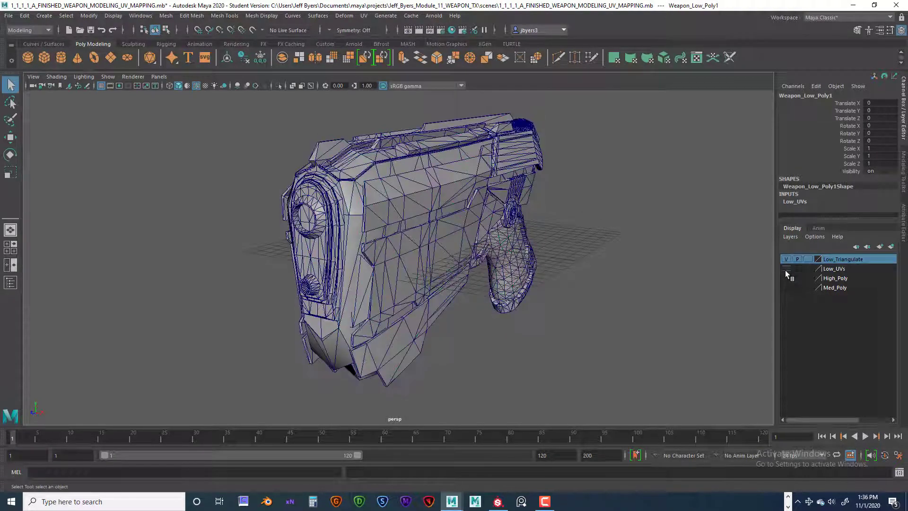
pyautogui.click(786, 259)
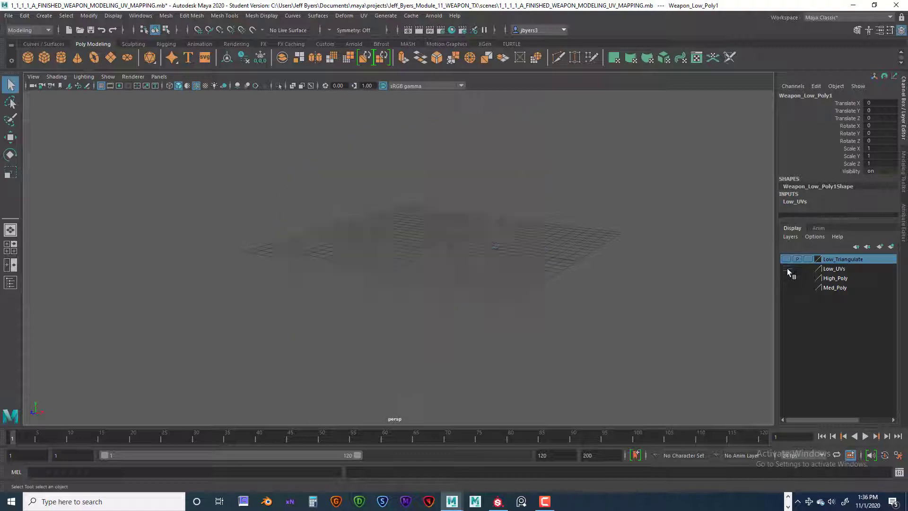
pyautogui.click(786, 269)
pyautogui.keyDown('alt'); pyautogui.moveTo(426, 230); pyautogui.dragTo(320, 188); pyautogui.keyUp('alt')
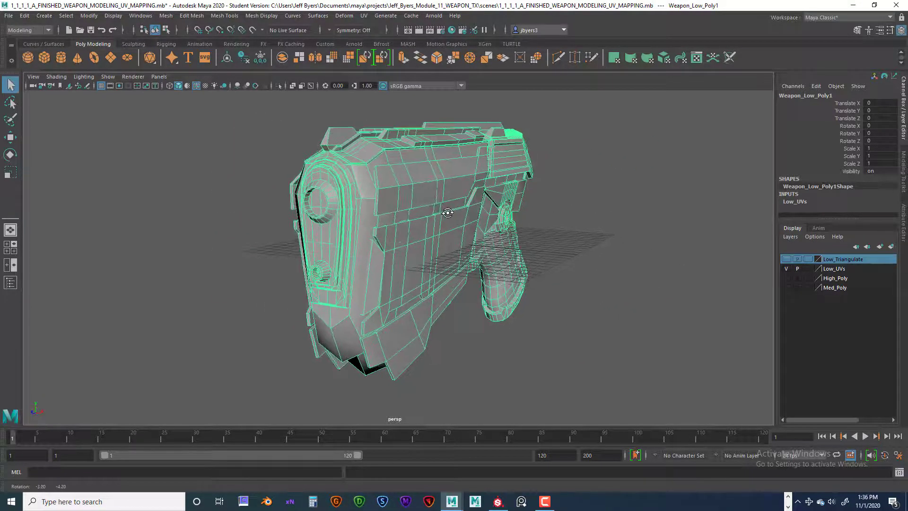
pyautogui.click(786, 269)
pyautogui.click(786, 259)
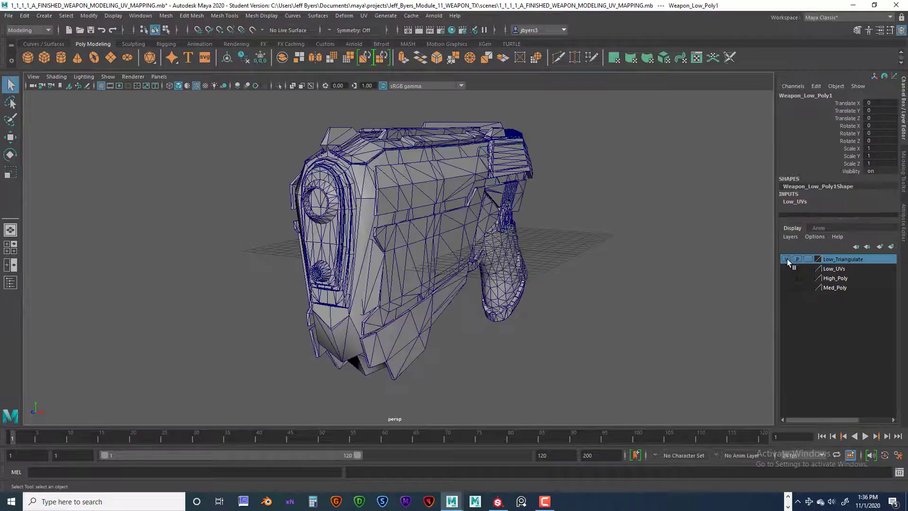
pyautogui.keyDown('alt'); pyautogui.moveTo(453, 248); pyautogui.dragTo(436, 246); pyautogui.keyUp('alt')
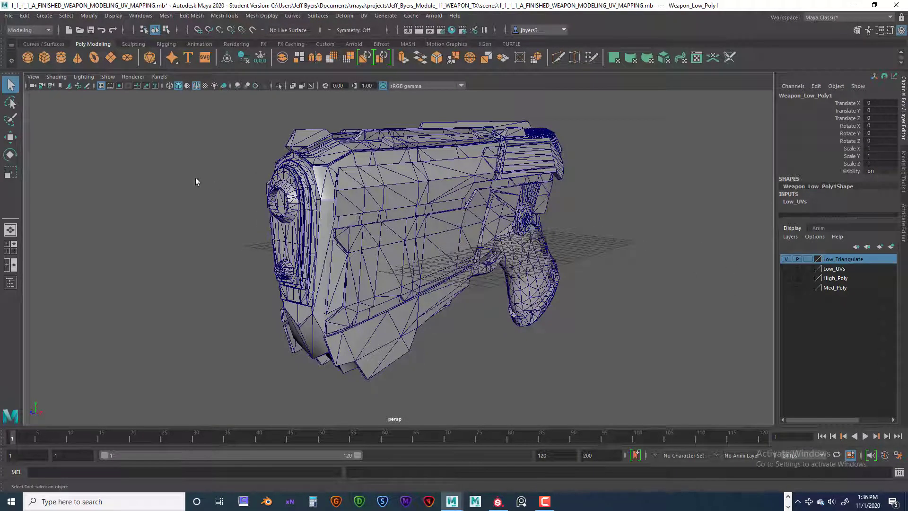
# Step: Hide Low_Triangulate, view the High_Poly layer briefly, and examine the Med_Poly weapon's wireframe up close and from several angles
pyautogui.click(788, 259)
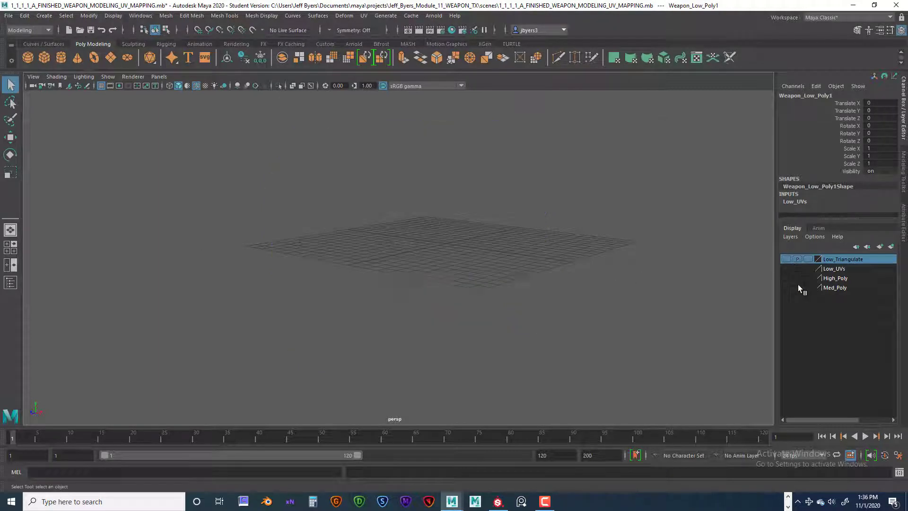
pyautogui.click(786, 278)
pyautogui.moveTo(424, 269)
pyautogui.keyDown('alt'); pyautogui.mouseDown()
pyautogui.moveTo(416, 240)
pyautogui.moveTo(408, 239)
pyautogui.moveTo(429, 252)
pyautogui.mouseUp(); pyautogui.keyUp('alt')
pyautogui.click(786, 279)
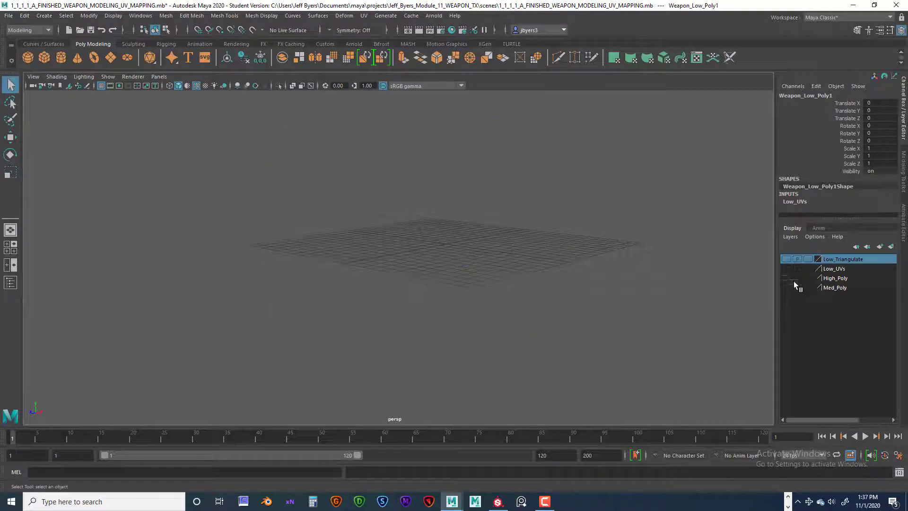
pyautogui.click(786, 288)
pyautogui.keyDown('alt'); pyautogui.moveTo(423, 225); pyautogui.dragTo(363, 218); pyautogui.keyUp('alt')
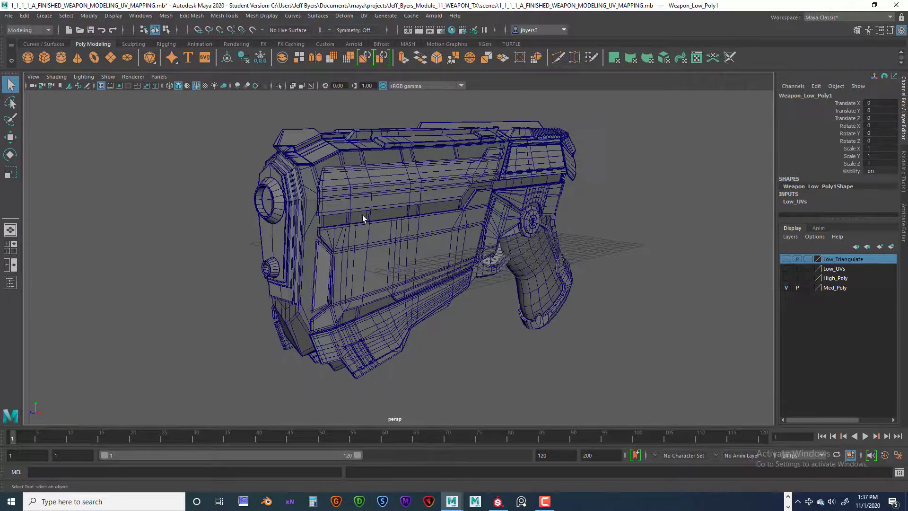
pyautogui.scroll(5, 340, 225)
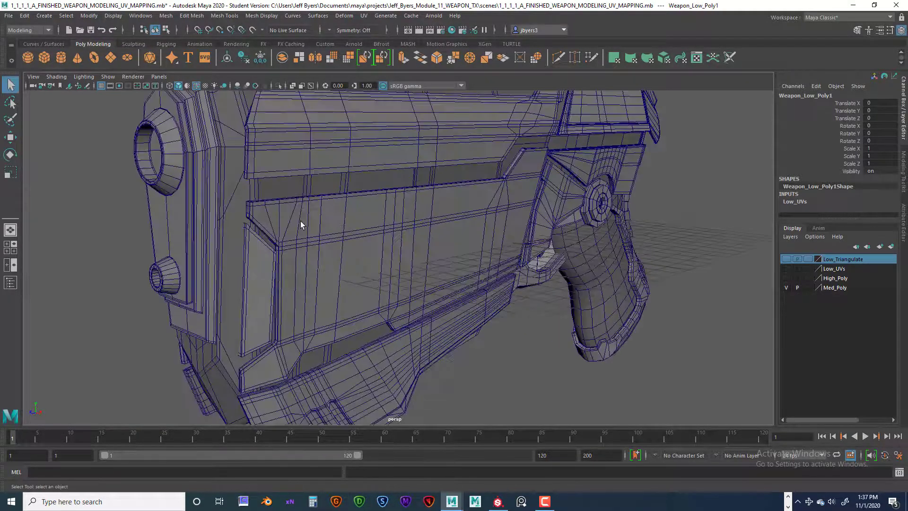
pyautogui.scroll(3, 284, 221)
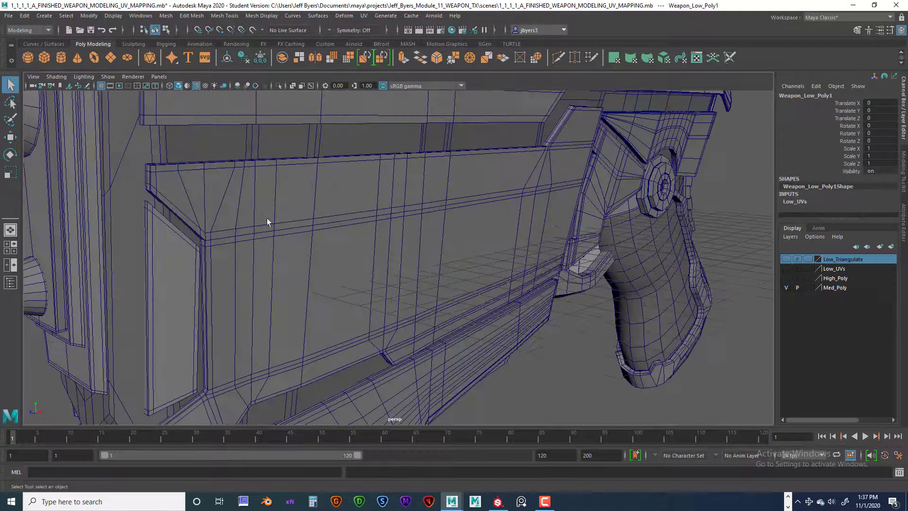
pyautogui.scroll(-8, 302, 237)
pyautogui.keyDown('alt'); pyautogui.moveTo(406, 233); pyautogui.dragTo(544, 234); pyautogui.keyUp('alt')
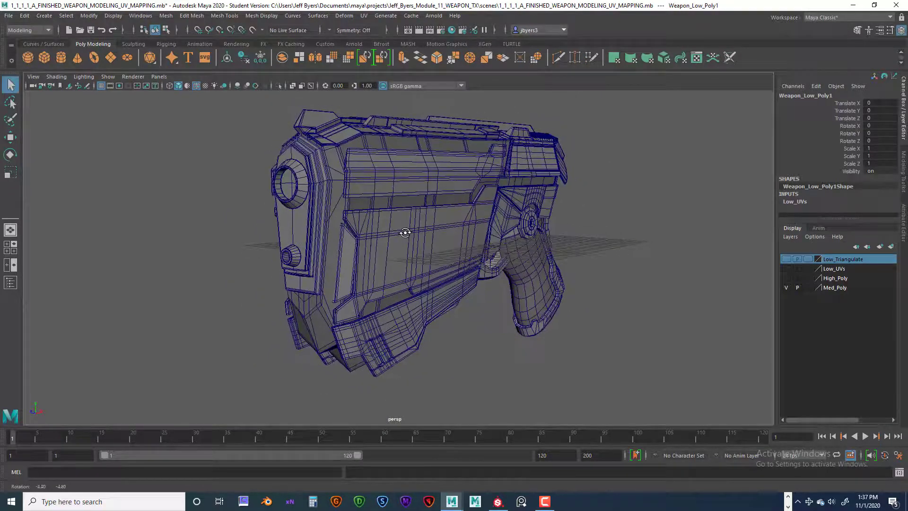
# Step: Display High_Poly in place of Med_Poly, deselect everything and turn off wireframe on shaded to inspect the smooth surface
pyautogui.click(787, 287)
pyautogui.click(787, 277)
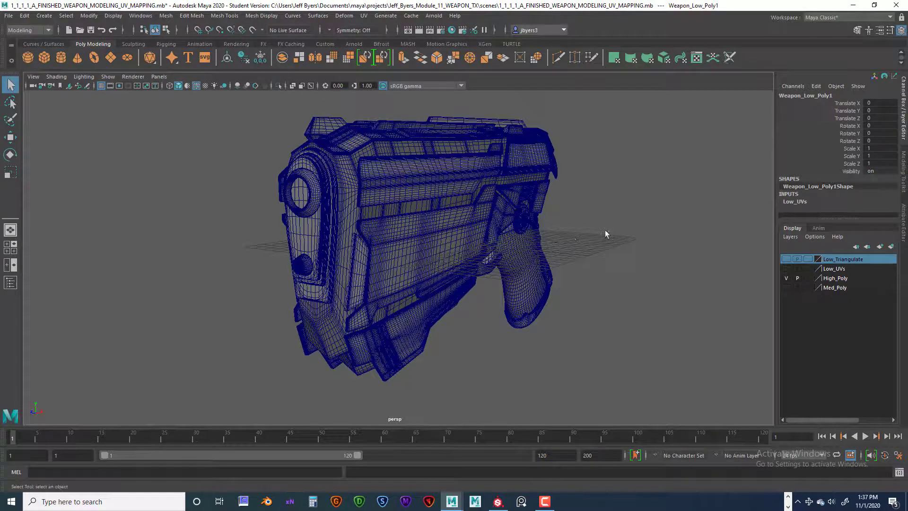
pyautogui.click(604, 236)
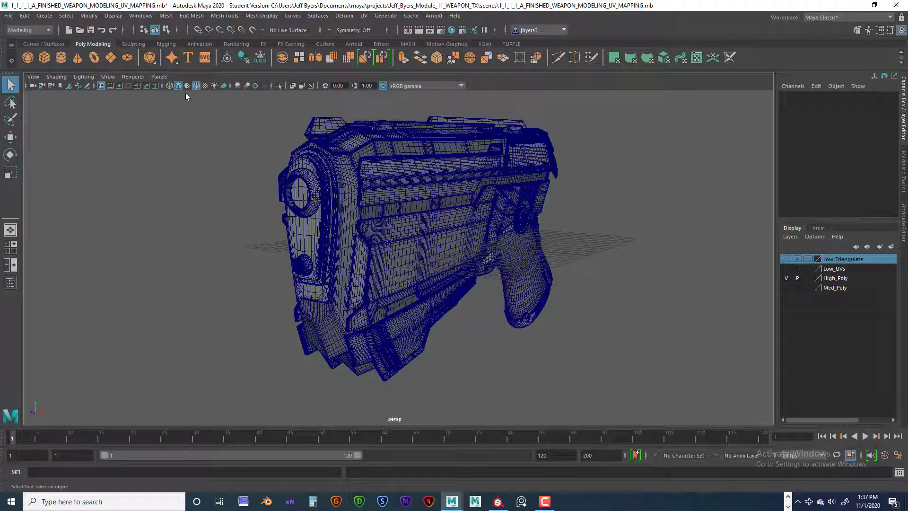
pyautogui.click(196, 86)
pyautogui.keyDown('alt'); pyautogui.moveTo(468, 218); pyautogui.dragTo(484, 220); pyautogui.keyUp('alt')
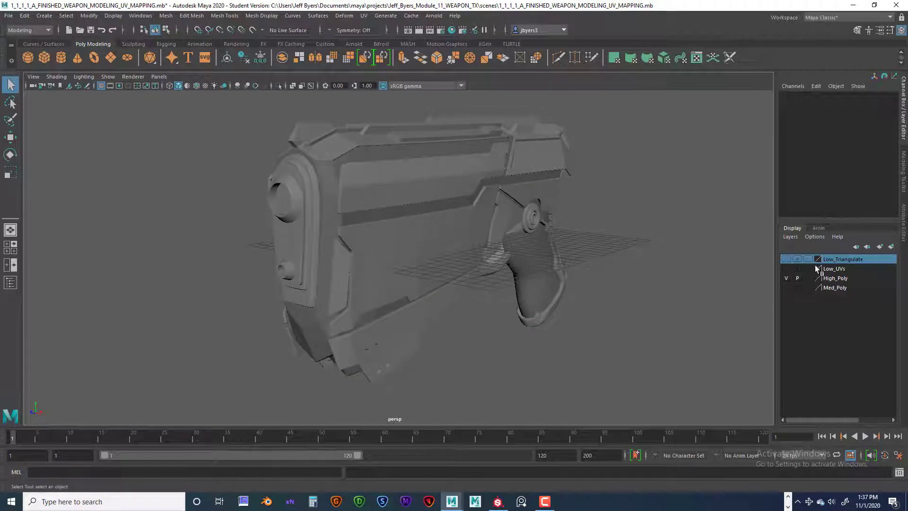
# Step: Display Low_Triangulate instead of High_Poly and select the weapon to inspect its triangulated edges
pyautogui.click(787, 259)
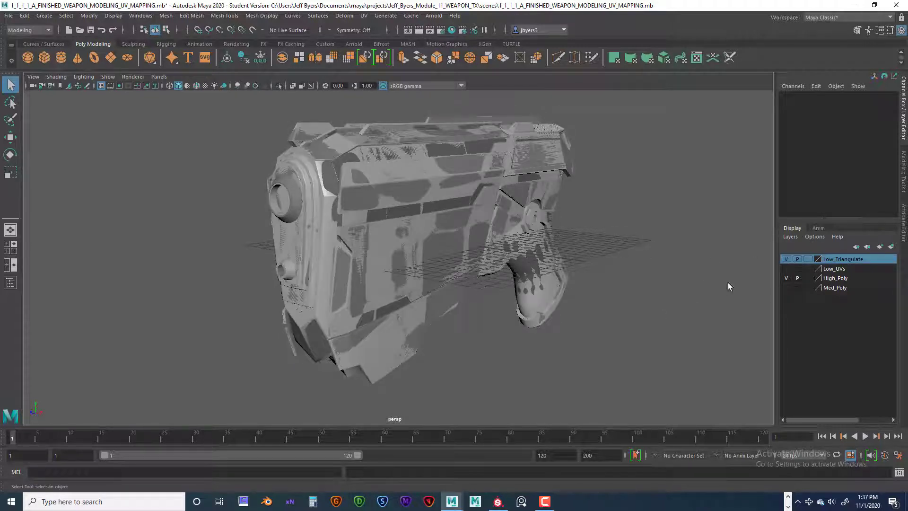
pyautogui.click(786, 278)
pyautogui.click(448, 219)
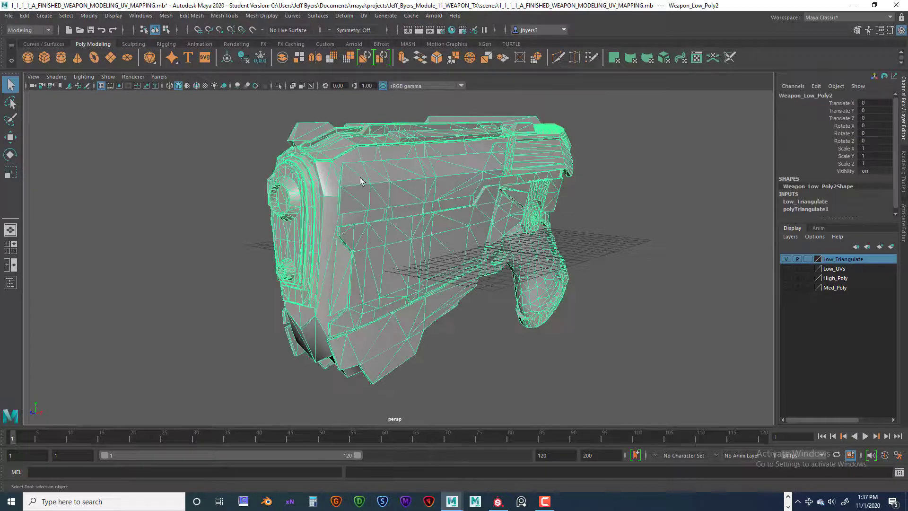
# Step: Toggle the visibility of High_Poly and Low_Triangulate to compare the two weapons, leaving only High_Poly displayed
pyautogui.click(787, 277)
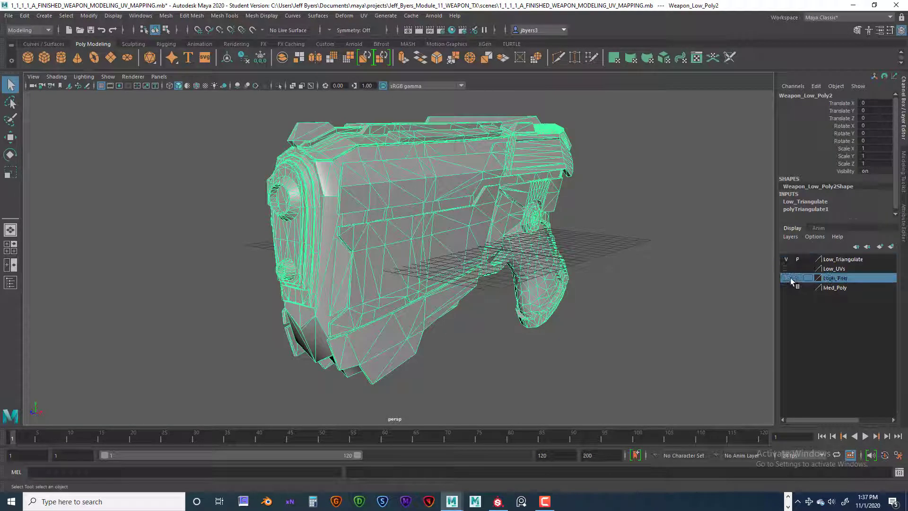
pyautogui.click(788, 278)
pyautogui.click(787, 278)
pyautogui.click(787, 259)
pyautogui.click(787, 258)
pyautogui.click(786, 259)
pyautogui.click(787, 278)
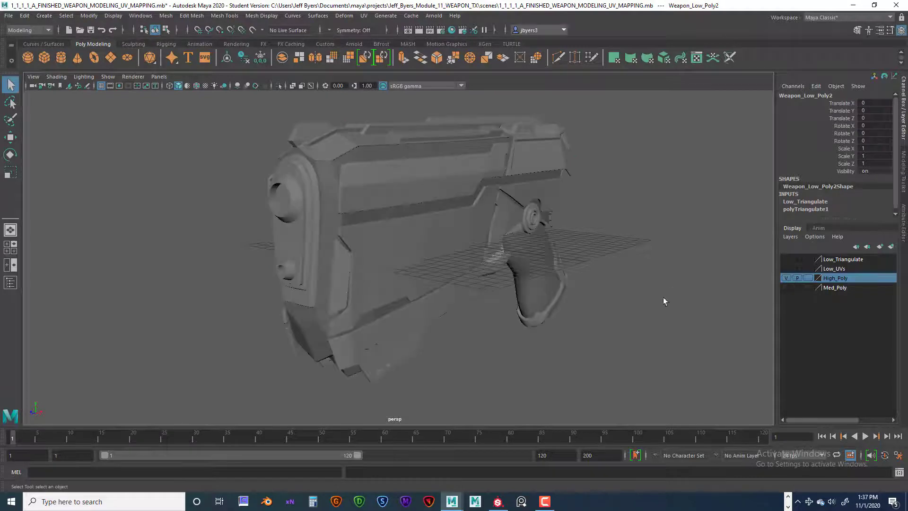
# Step: Select the high-poly weapon to inspect its dense wireframe from another angle, and deselect it
pyautogui.click(352, 204)
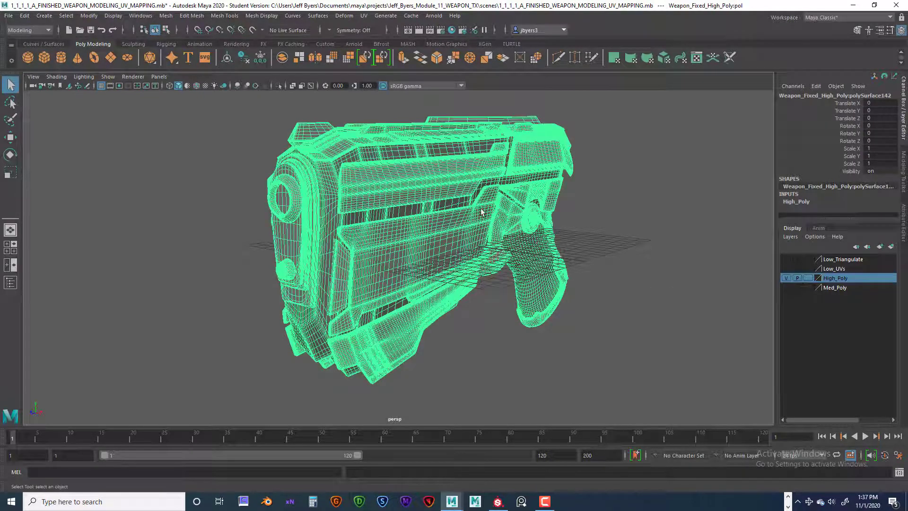
pyautogui.moveTo(454, 310)
pyautogui.keyDown('alt'); pyautogui.mouseDown()
pyautogui.moveTo(475, 317)
pyautogui.moveTo(445, 307)
pyautogui.mouseUp(); pyautogui.keyUp('alt')
pyautogui.click(475, 316)
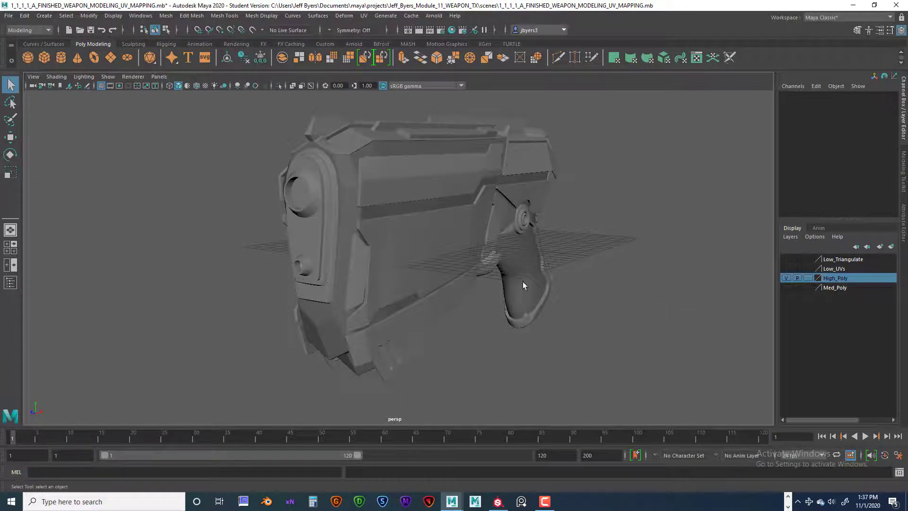
pyautogui.click(423, 276)
pyautogui.click(686, 288)
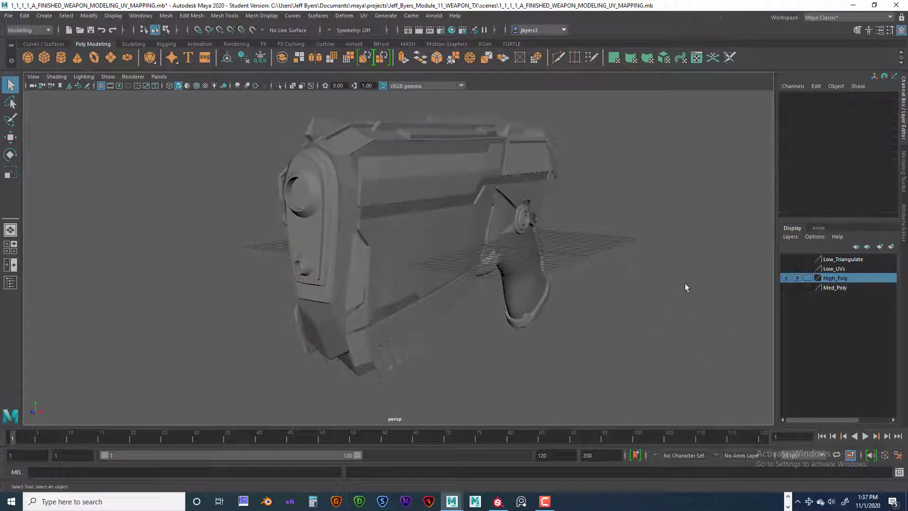
# Step: Overlay and alternate the Low_Triangulate and High_Poly weapons to check that they align, leaving only High_Poly displayed
pyautogui.click(787, 259)
pyautogui.click(786, 259)
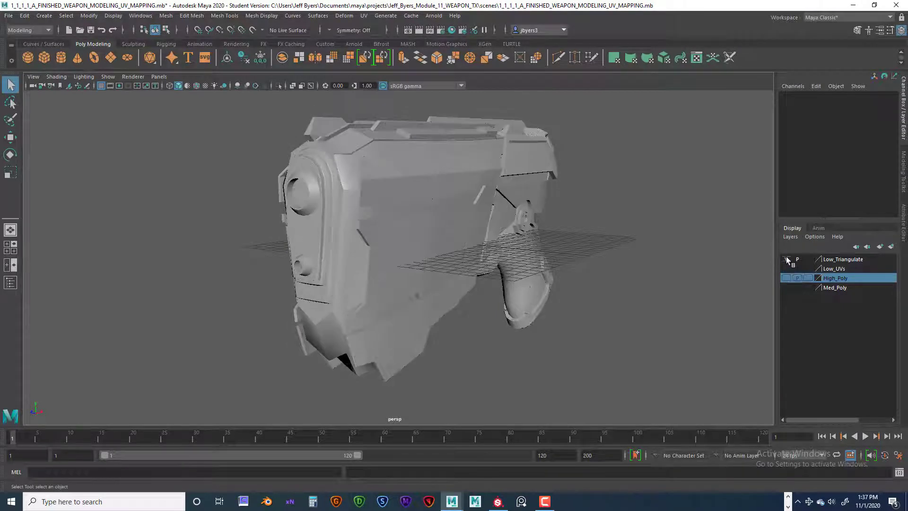
pyautogui.click(788, 278)
pyautogui.click(787, 278)
pyautogui.click(788, 260)
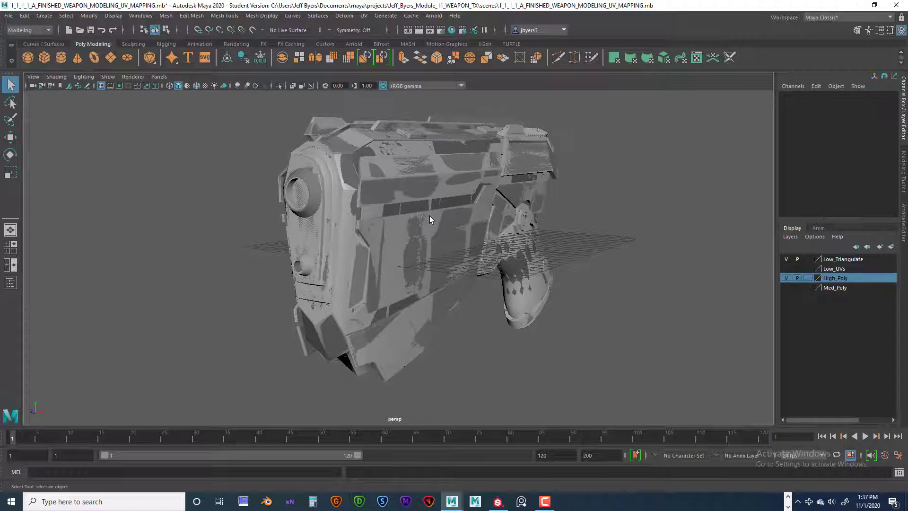
pyautogui.moveTo(453, 220)
pyautogui.keyDown('alt'); pyautogui.mouseDown()
pyautogui.moveTo(531, 213)
pyautogui.moveTo(493, 203)
pyautogui.moveTo(399, 213)
pyautogui.moveTo(462, 217)
pyautogui.mouseUp(); pyautogui.keyUp('alt')
pyautogui.click(786, 260)
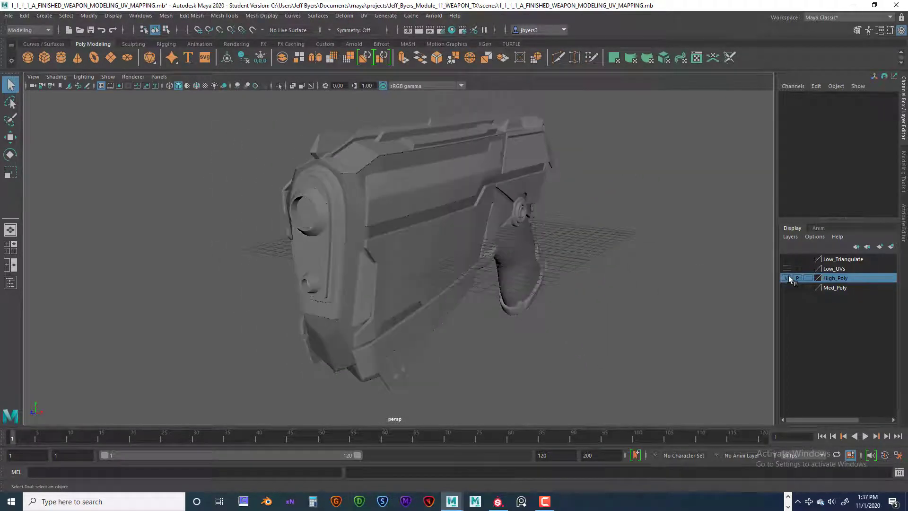
pyautogui.click(786, 279)
pyautogui.click(786, 278)
# Step: Move the high-poly weapon sideways to a Translate X of about 7.7 and show Low_Triangulate for a side-by-side comparison
pyautogui.click(454, 255)
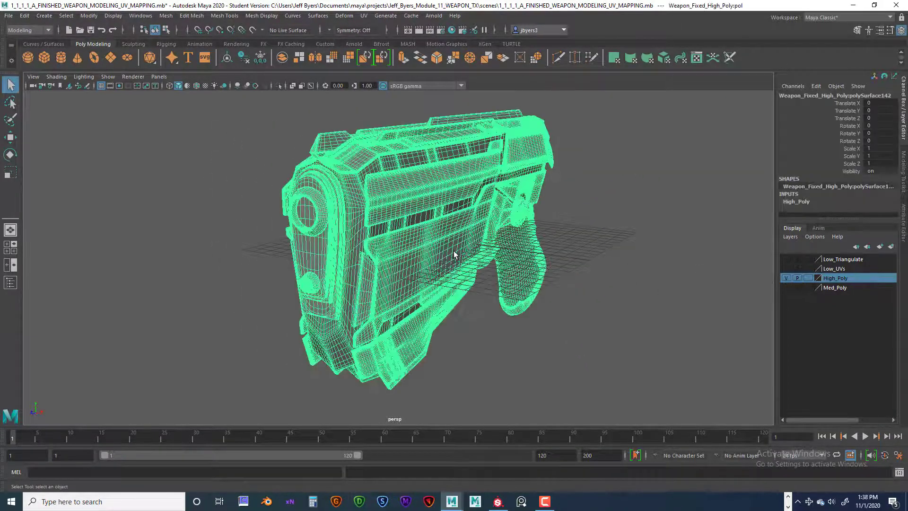
pyautogui.press('w')
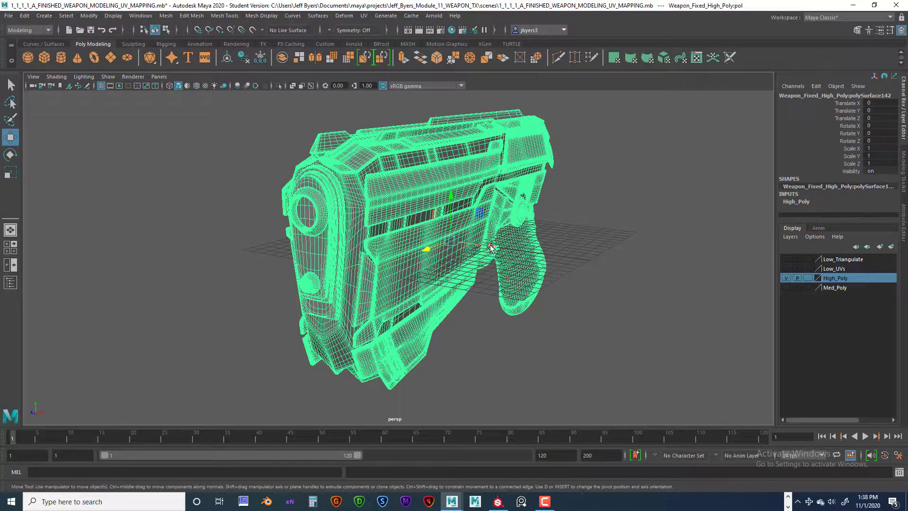
pyautogui.moveTo(494, 259); pyautogui.dragTo(597, 265)
pyautogui.click(786, 259)
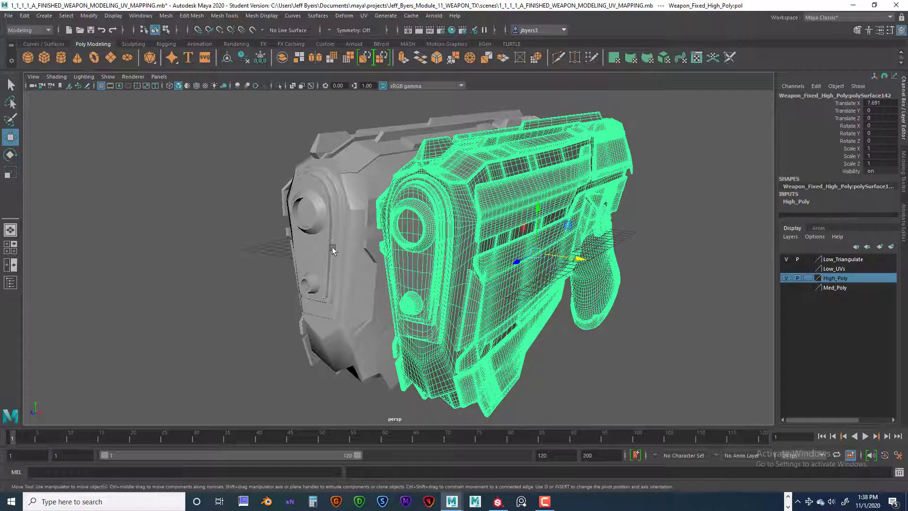
pyautogui.moveTo(532, 280)
pyautogui.keyDown('alt'); pyautogui.mouseDown()
pyautogui.moveTo(504, 279)
pyautogui.moveTo(545, 278)
pyautogui.mouseUp(); pyautogui.keyUp('alt')
# Step: Undo the high-poly weapon's sideways move and check its original position from the front and side
pyautogui.hotkey('ctrl', 'z')
pyautogui.hotkey('ctrl', 'z')
pyautogui.hotkey('ctrl', 'z')
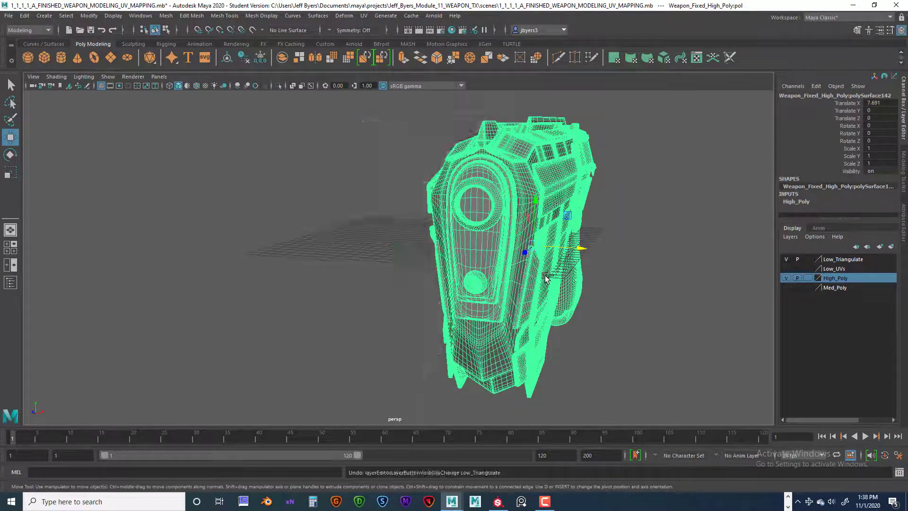
pyautogui.click(418, 232)
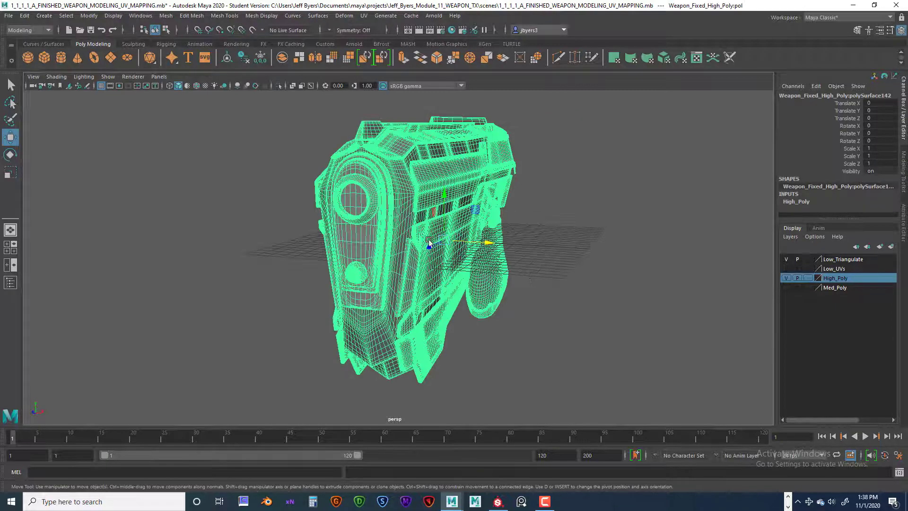
pyautogui.keyDown('alt'); pyautogui.moveTo(428, 242); pyautogui.dragTo(462, 252); pyautogui.keyUp('alt')
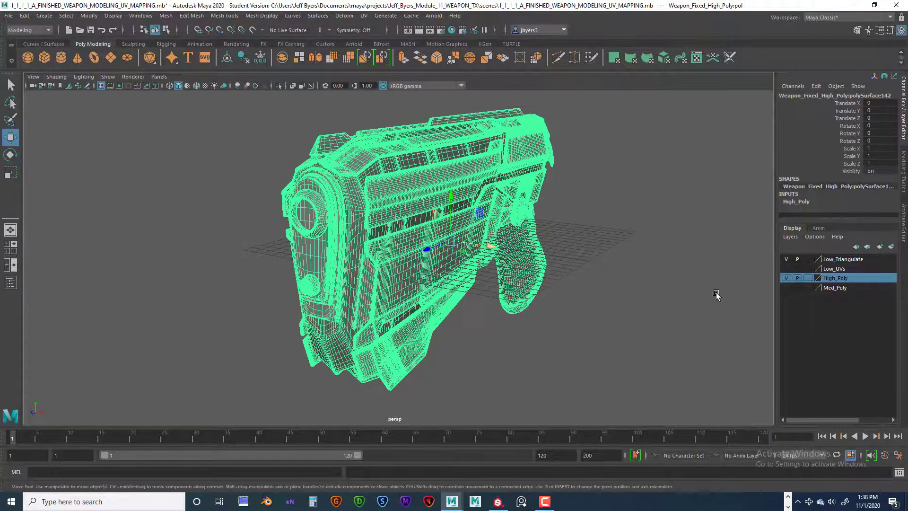
# Step: Hide and redisplay the High_Poly layer to view it overlapping the Low_Triangulate weapon
pyautogui.click(786, 278)
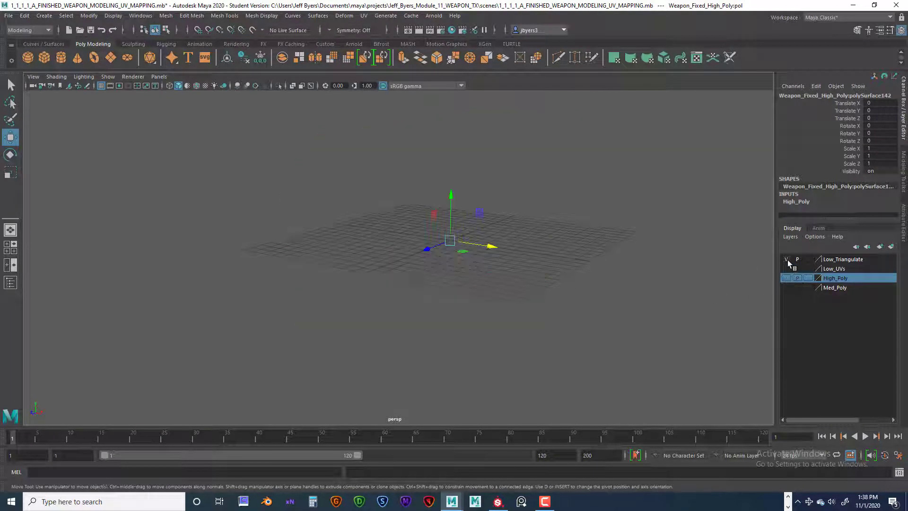
pyautogui.click(787, 278)
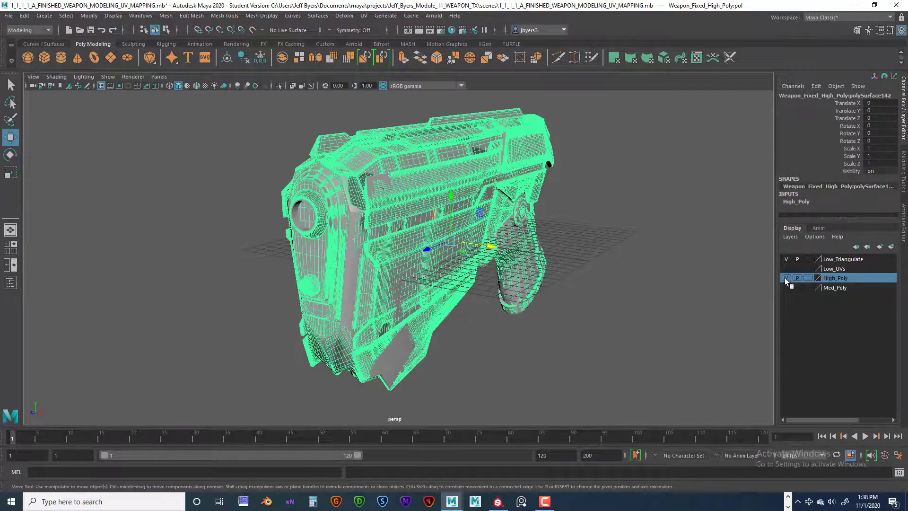
# Step: Select the overlapping Low_Triangulate and High_Poly weapons in turn to compare their wireframes, and clear the selection
pyautogui.keyDown('alt'); pyautogui.moveTo(415, 228); pyautogui.dragTo(328, 223); pyautogui.keyUp('alt')
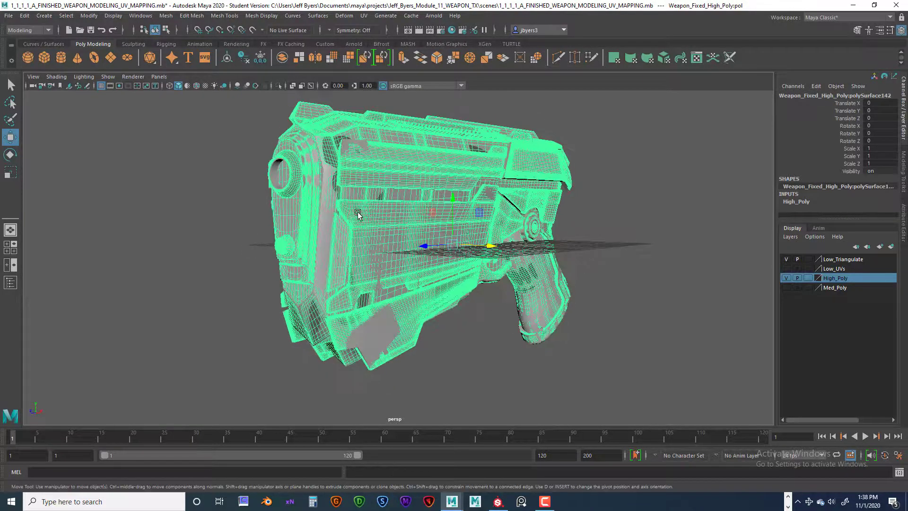
pyautogui.click(373, 346)
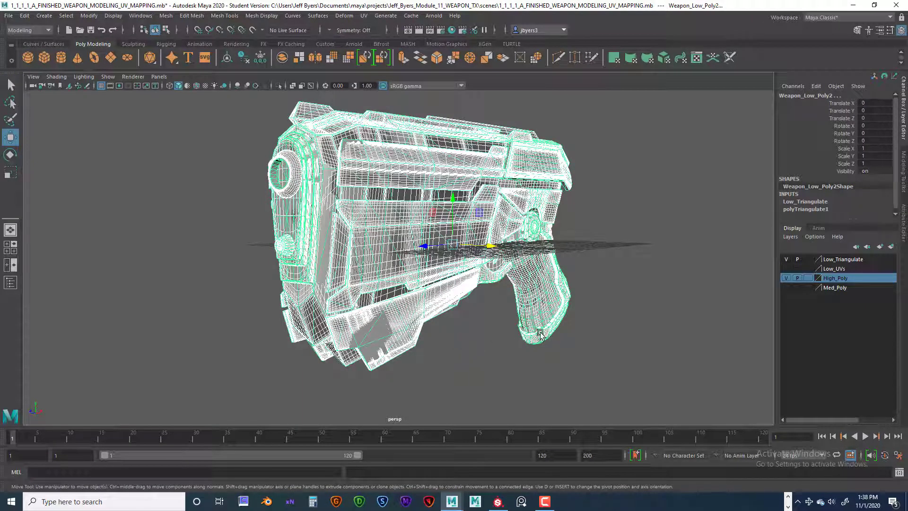
pyautogui.click(397, 340)
pyautogui.click(380, 340)
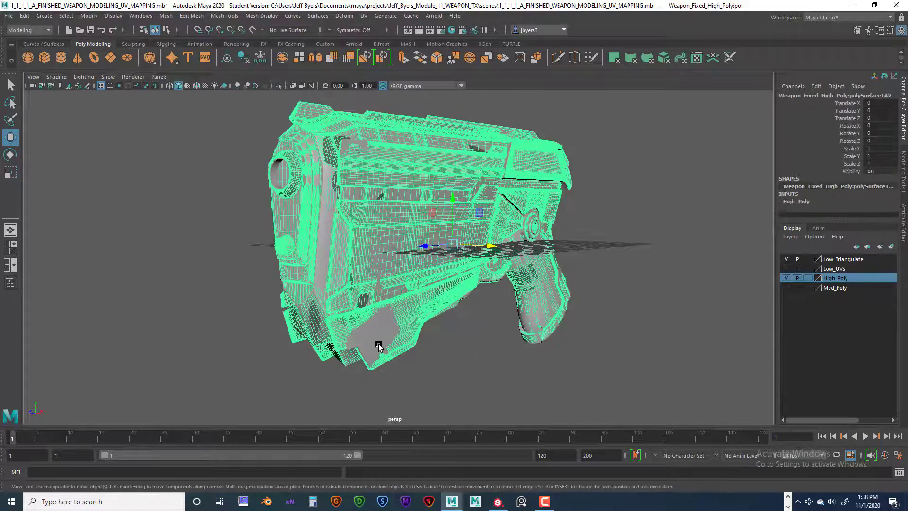
pyautogui.click(530, 356)
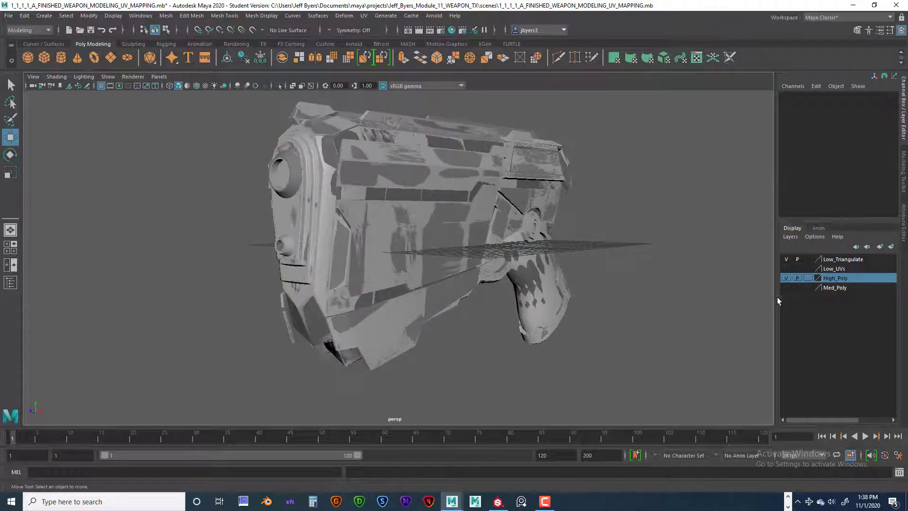
# Step: Display only the Low_Triangulate layer and select its weapon mesh
pyautogui.click(786, 278)
pyautogui.click(787, 259)
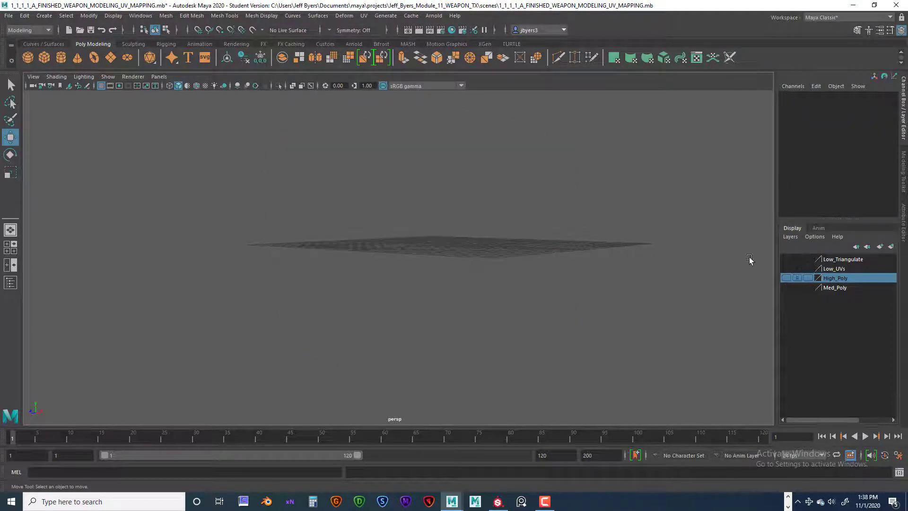
pyautogui.click(786, 259)
pyautogui.click(366, 195)
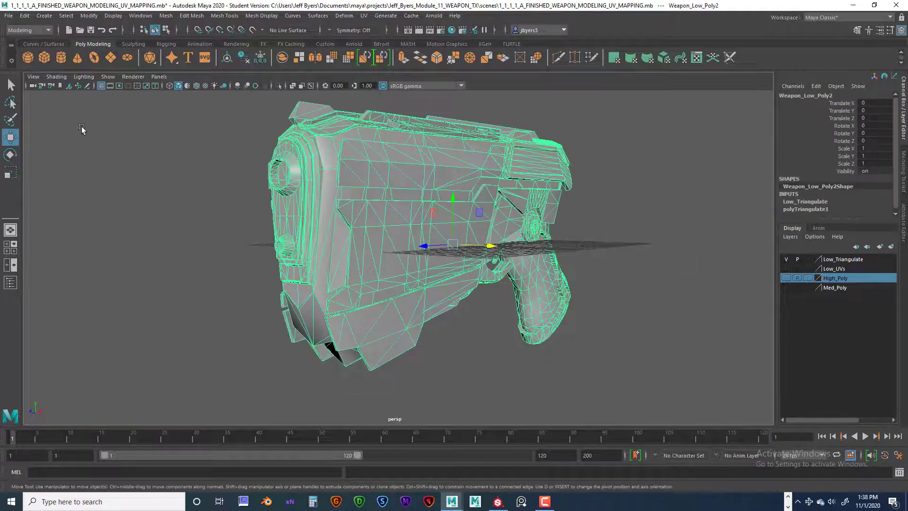
# Step: Review the Export Selection options for the triangulated weapon with the OBJexport file type, and close them without exporting
pyautogui.click(8, 16)
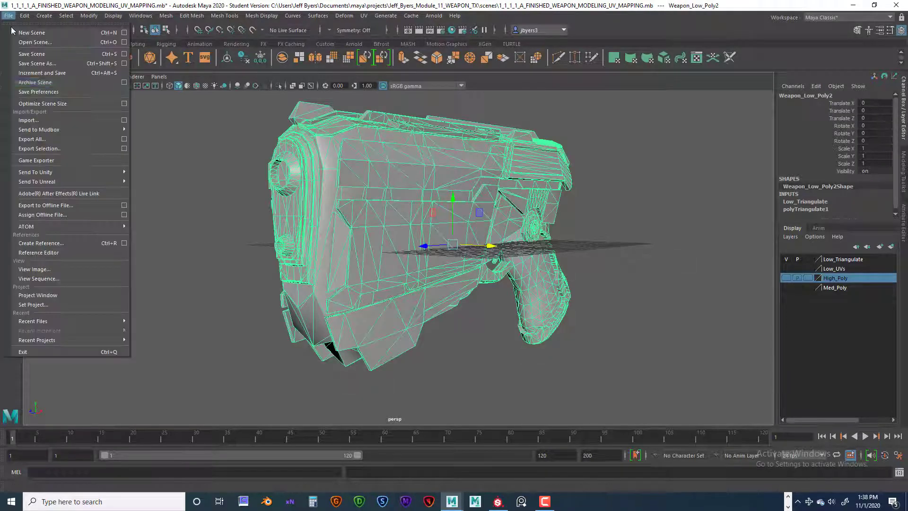
pyautogui.click(124, 148)
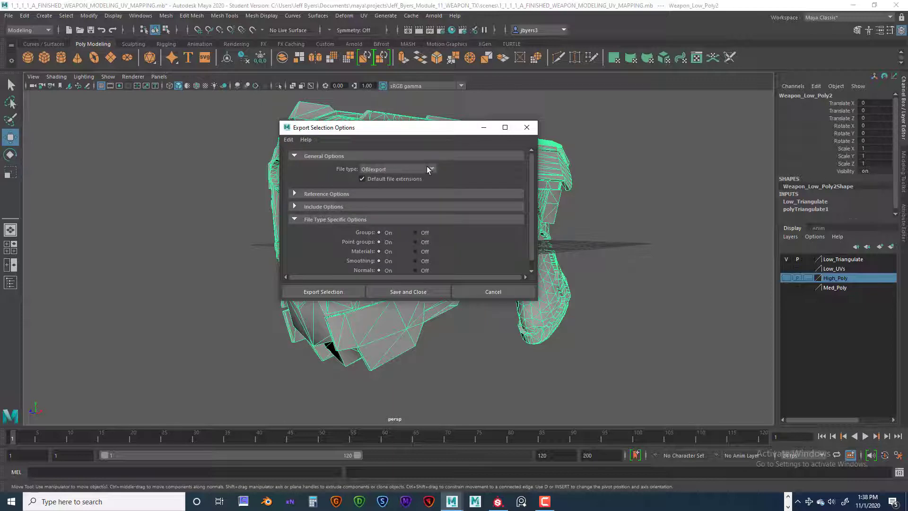
pyautogui.click(432, 167)
pyautogui.click(461, 171)
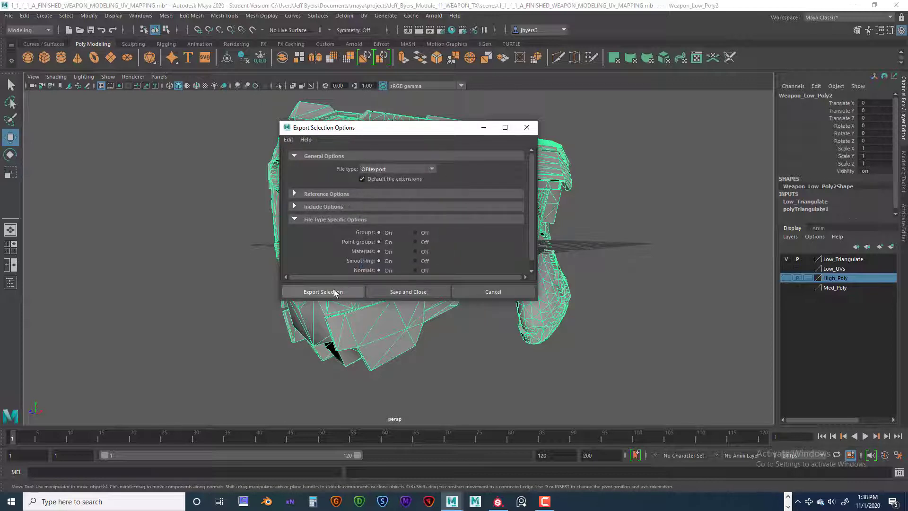
pyautogui.click(527, 128)
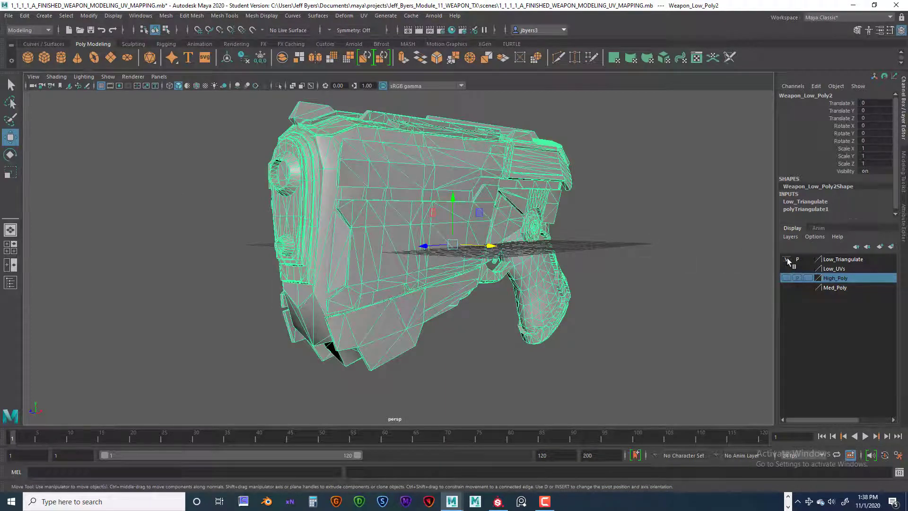
# Step: Display only the High_Poly weapon, select it, locate the Export Selection command without exporting, and deselect the weapon
pyautogui.click(786, 259)
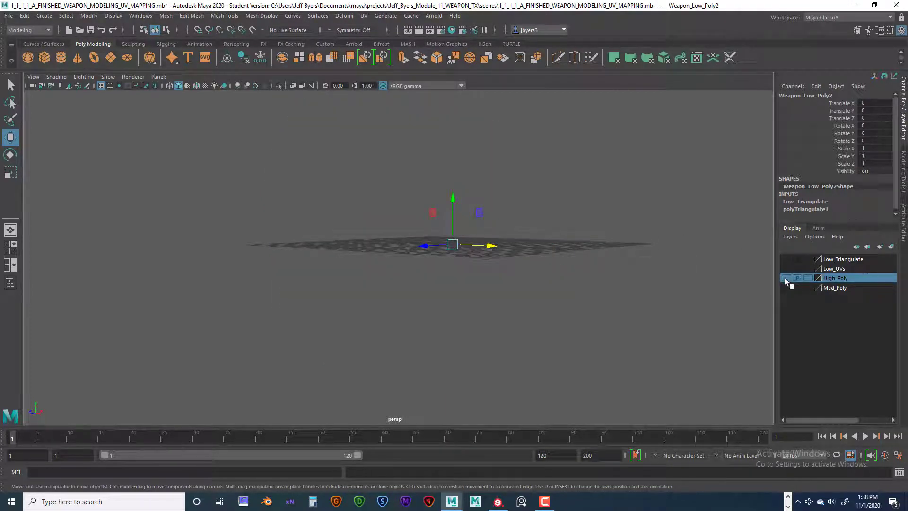
pyautogui.click(786, 277)
pyautogui.click(331, 192)
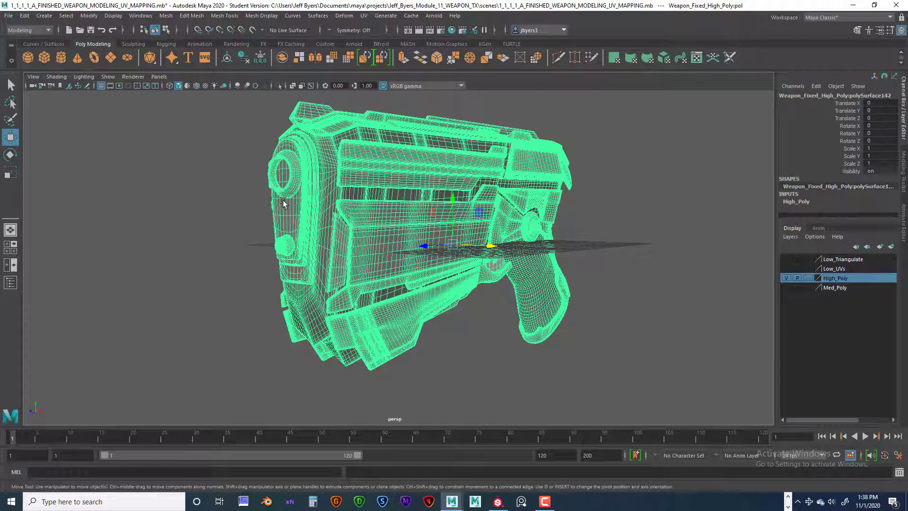
pyautogui.click(8, 17)
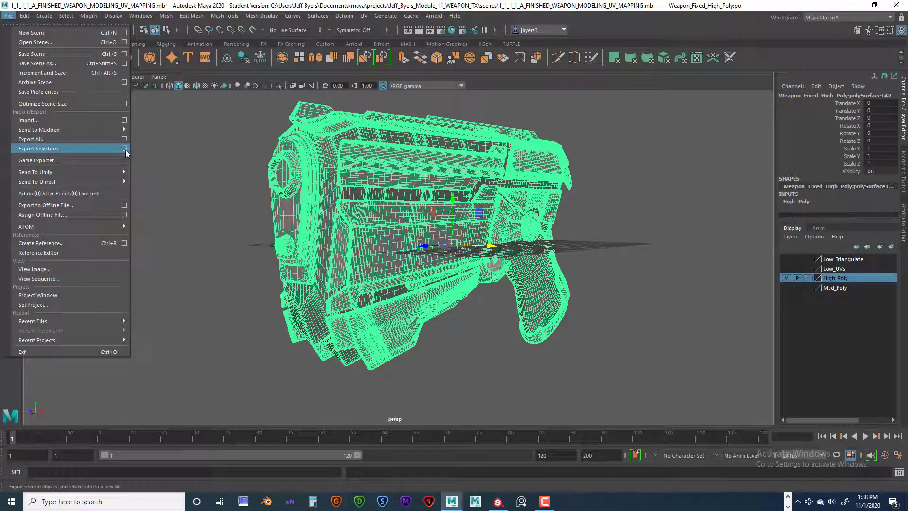
pyautogui.click(195, 188)
pyautogui.click(374, 232)
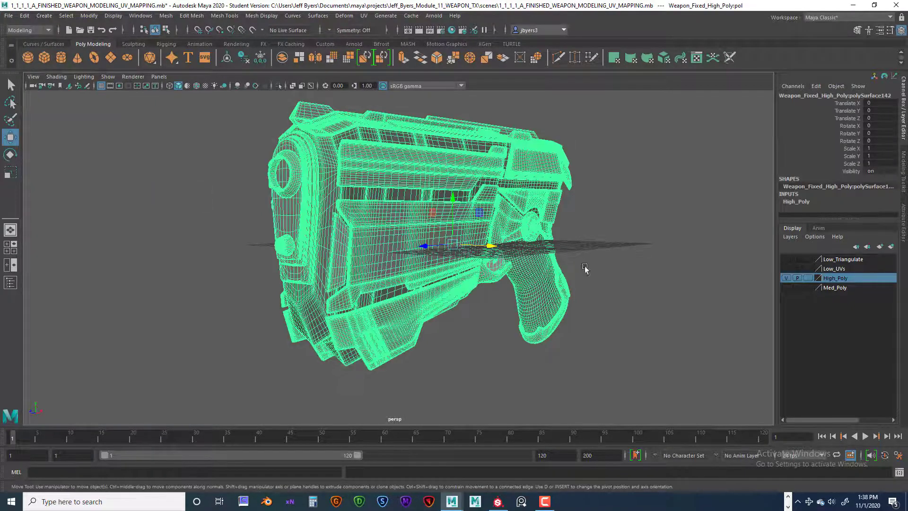
pyautogui.keyDown('alt'); pyautogui.moveTo(603, 269); pyautogui.dragTo(604, 270); pyautogui.keyUp('alt')
pyautogui.click(643, 308)
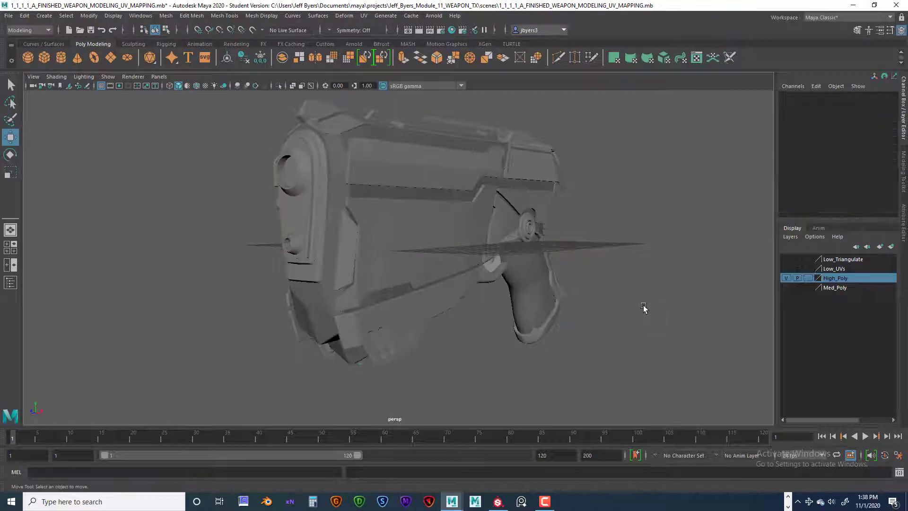
# Step: Show Low_Triangulate in place of High_Poly and select the triangulated weapon to view its wireframe
pyautogui.click(786, 278)
pyautogui.click(786, 259)
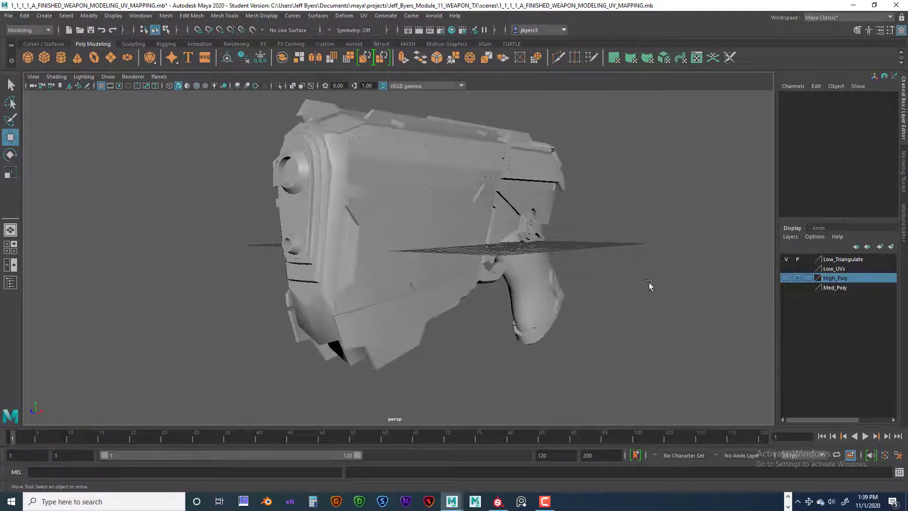
pyautogui.click(451, 277)
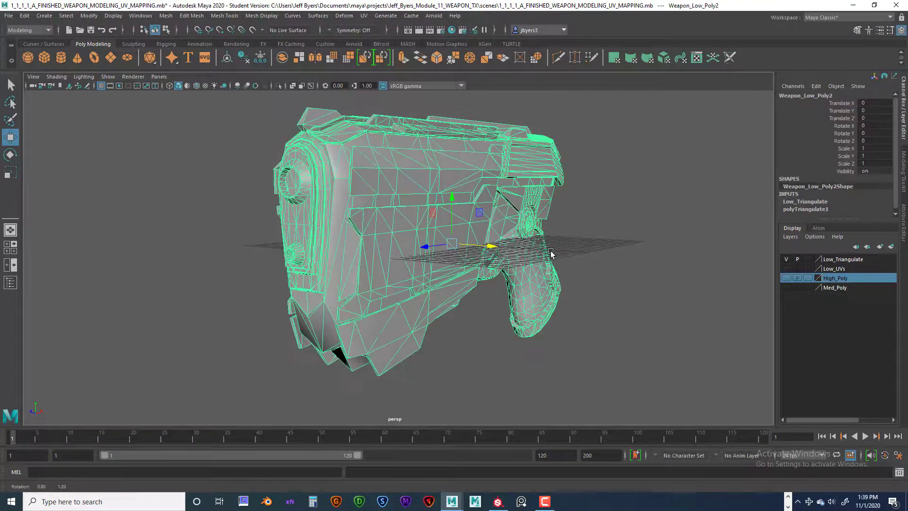
pyautogui.click(787, 259)
pyautogui.click(786, 259)
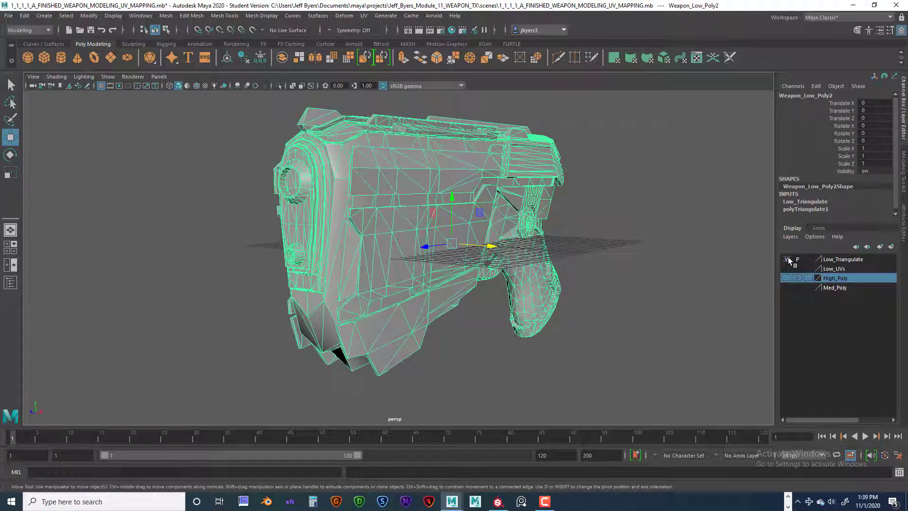
# Step: Display and select the Low_UVs and Med_Poly weapons in turn to view their wireframes, leaving only Low_UVs displayed
pyautogui.click(786, 259)
pyautogui.click(786, 268)
pyautogui.click(381, 188)
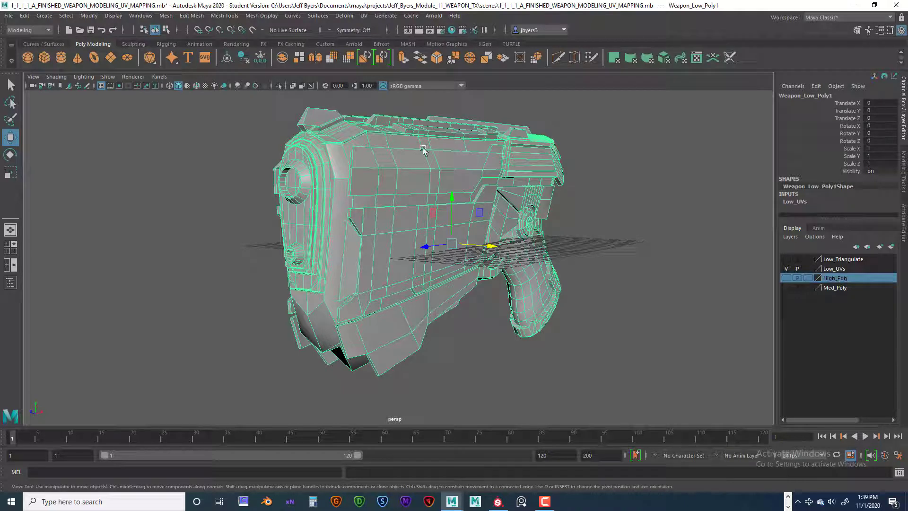
pyautogui.click(786, 269)
pyautogui.click(786, 288)
pyautogui.click(381, 268)
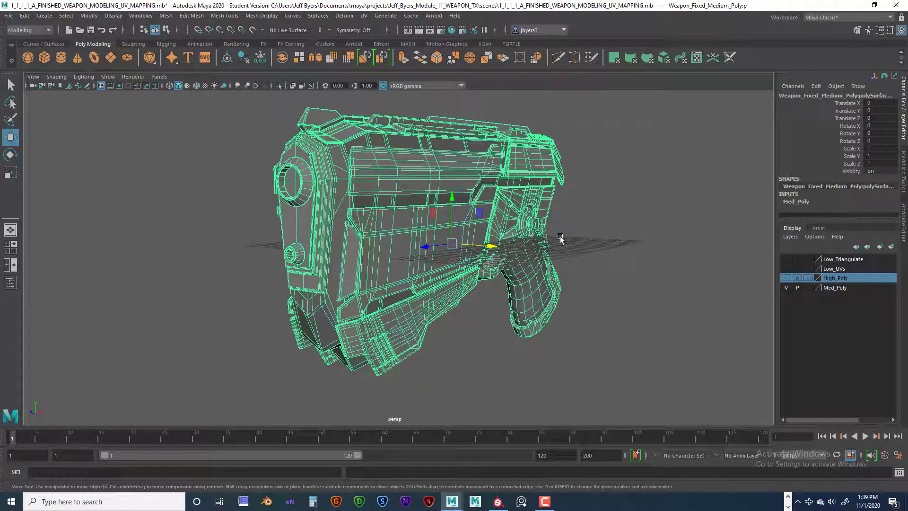
pyautogui.click(787, 288)
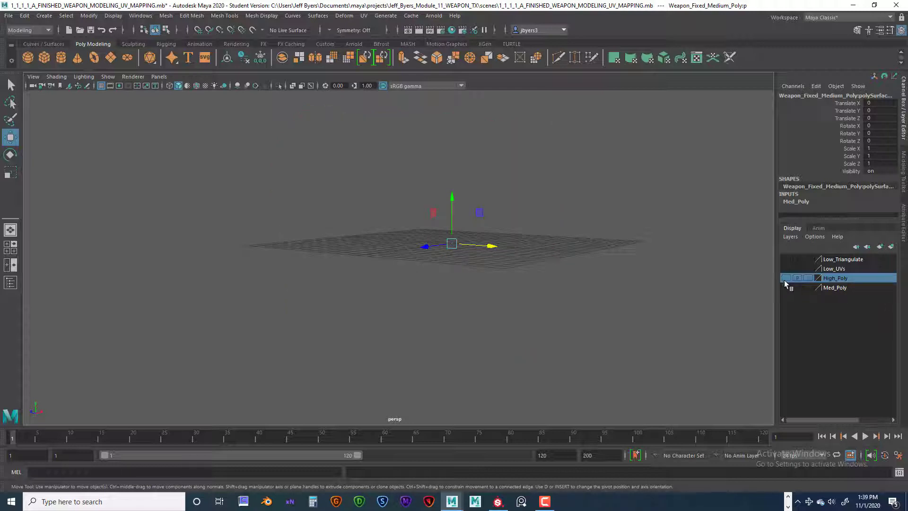
pyautogui.click(787, 268)
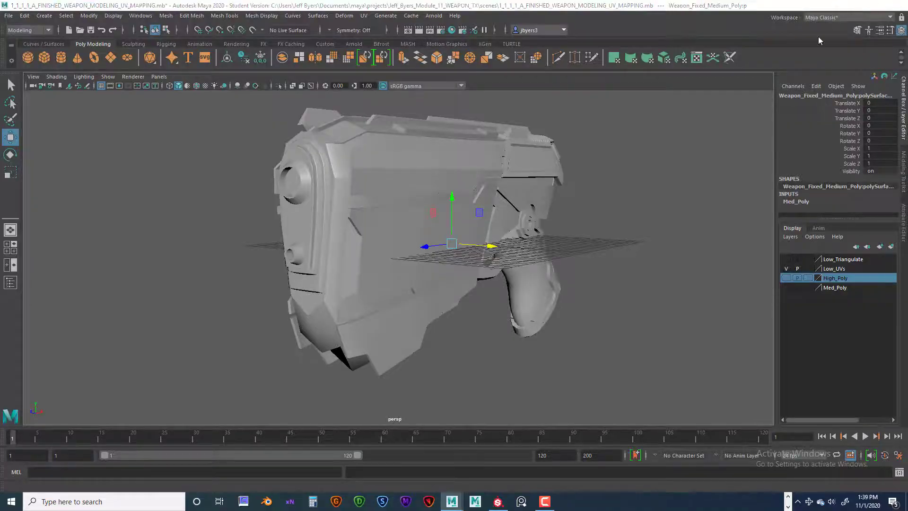
# Step: Switch to Substance Painter and start a new project with the PBR - Metallic Roughness template
pyautogui.click(854, 5)
pyautogui.click(498, 501)
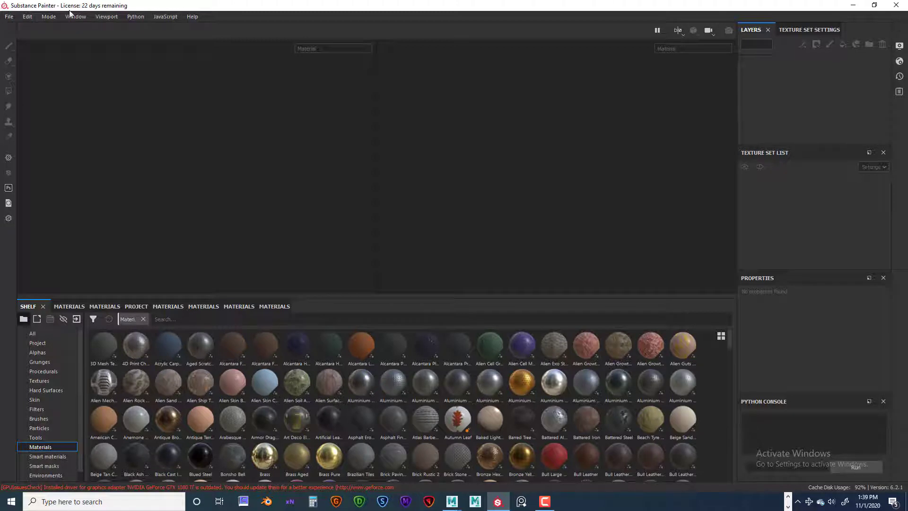
pyautogui.click(10, 17)
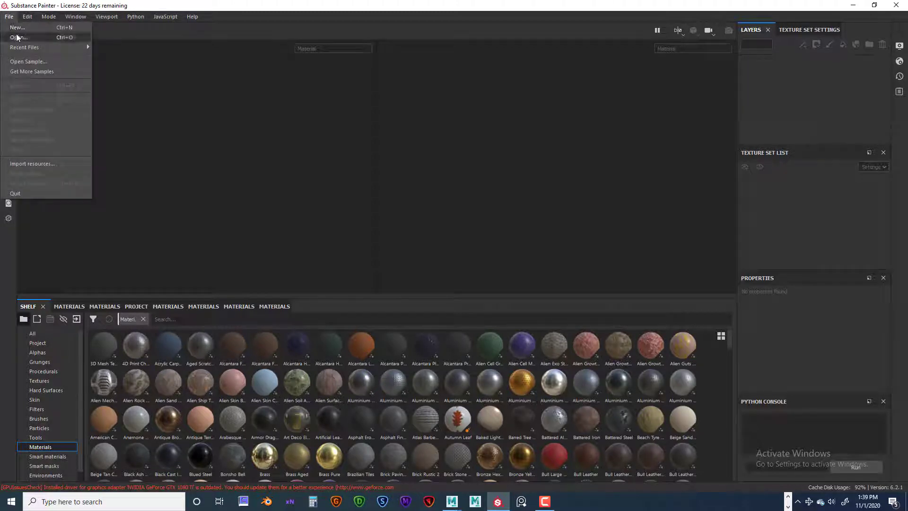
pyautogui.click(17, 28)
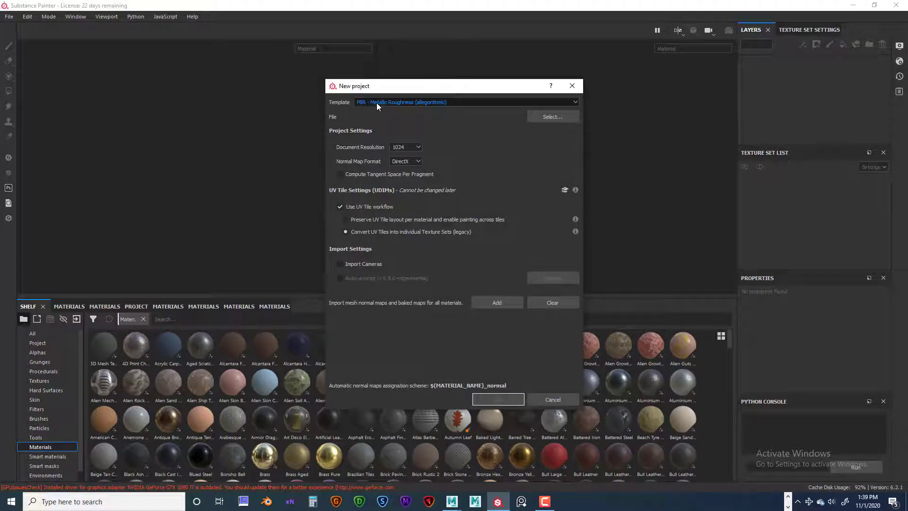
# Step: Load WEAPON_TRIANGULATED_Low_Poly as the project mesh from the scenes folder of the Module 11 WEAPON_TX Maya project
pyautogui.click(551, 117)
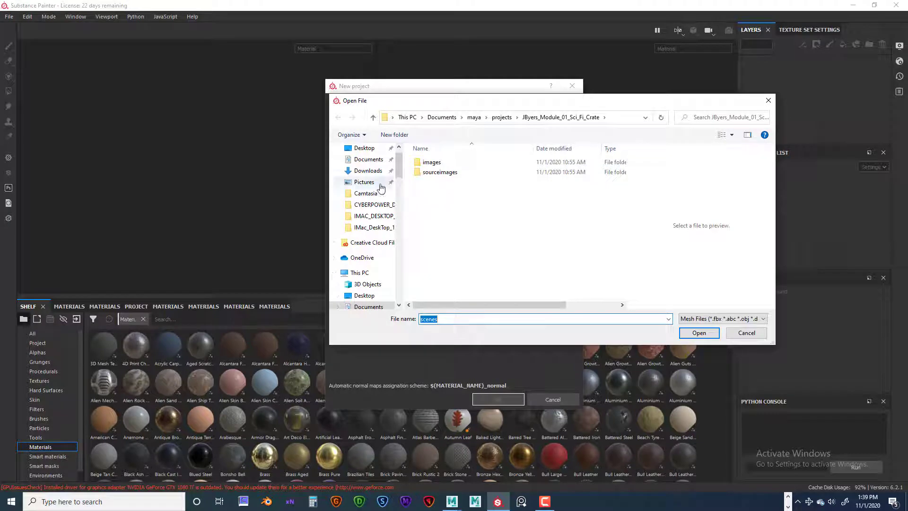
pyautogui.click(364, 164)
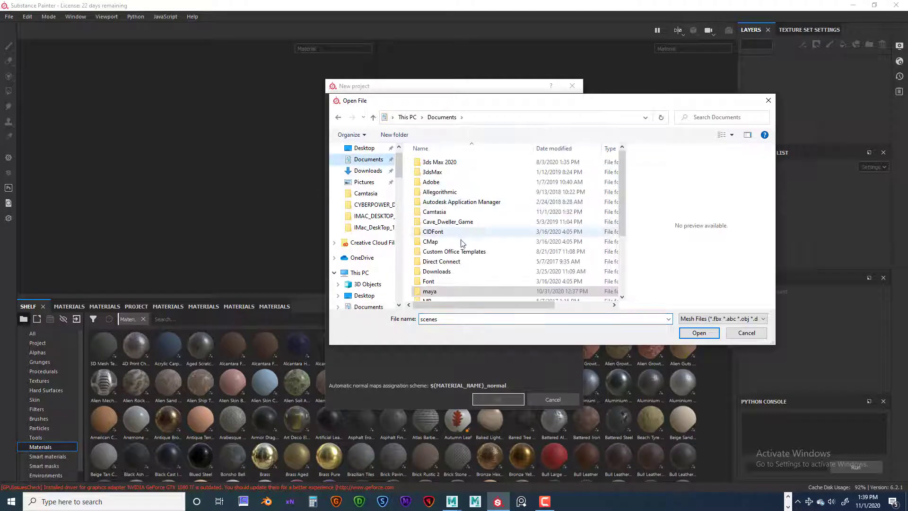
pyautogui.scroll(-2, 457, 239)
pyautogui.doubleClick(436, 236)
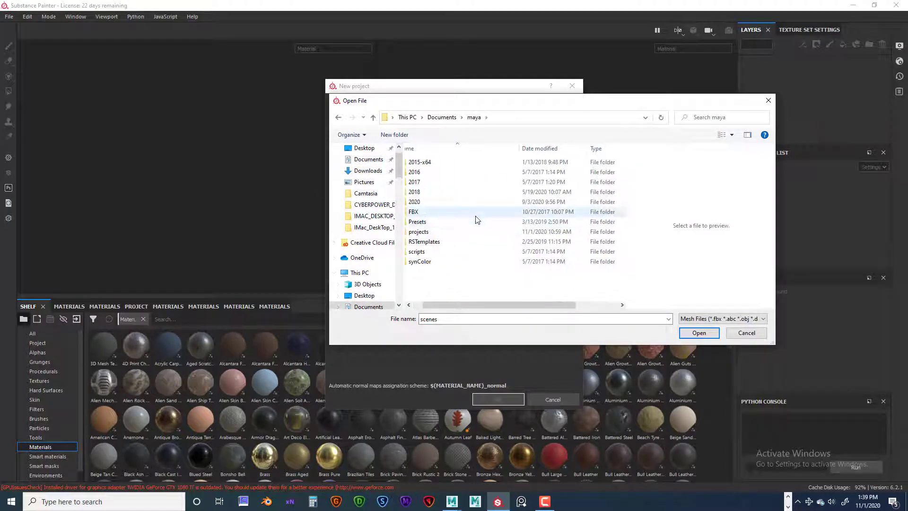
pyautogui.doubleClick(471, 230)
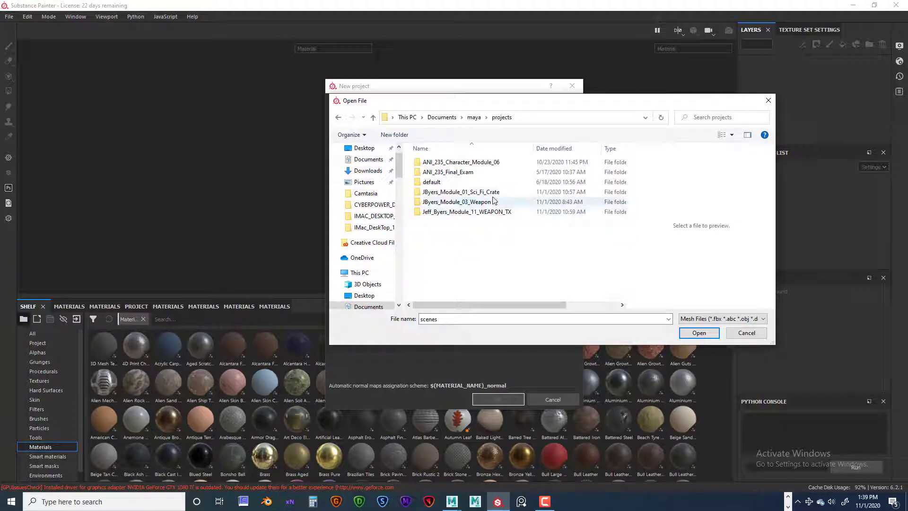
pyautogui.click(467, 212)
pyautogui.doubleClick(467, 212)
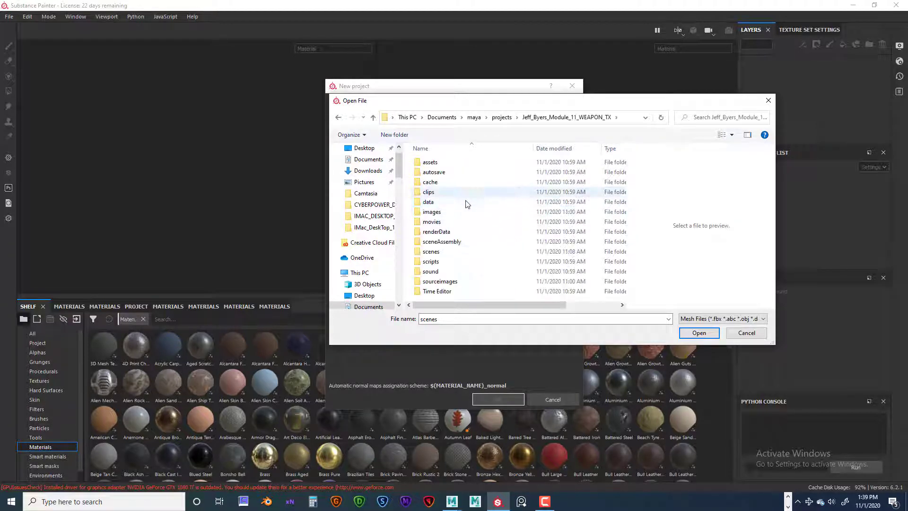
pyautogui.doubleClick(440, 253)
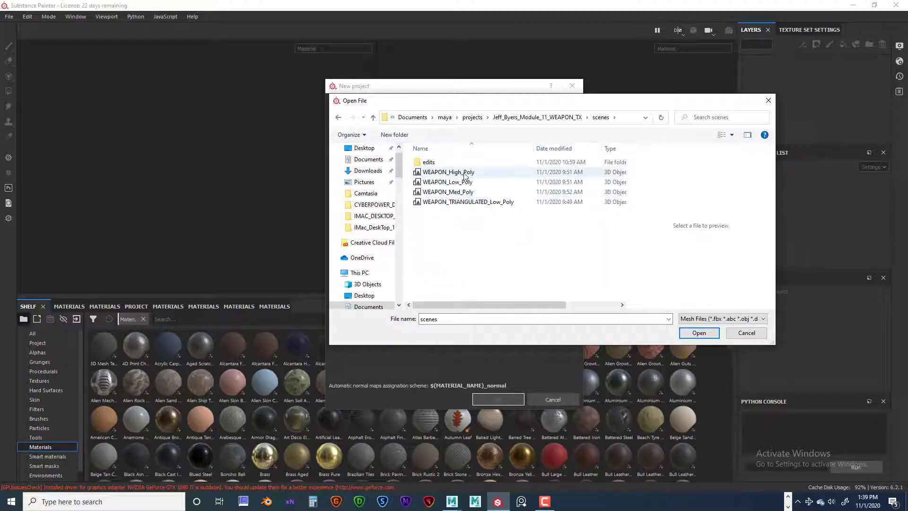
pyautogui.click(456, 202)
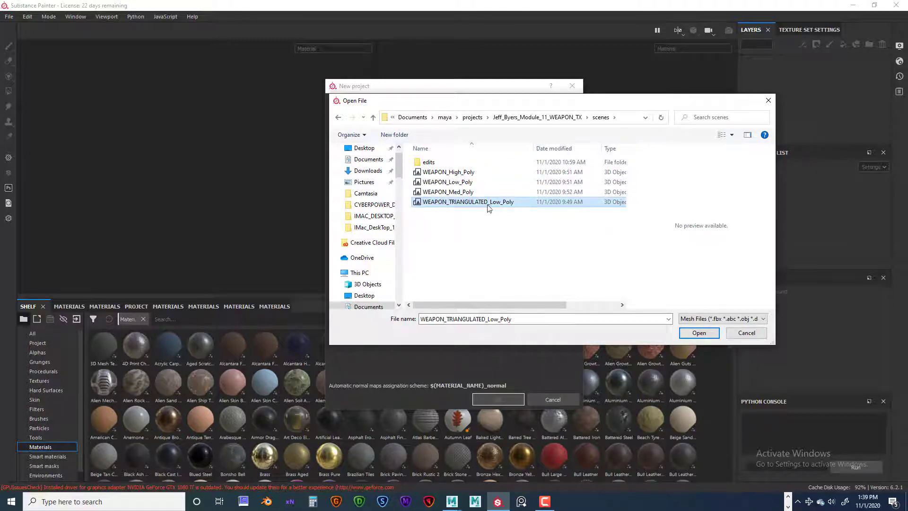
pyautogui.click(699, 333)
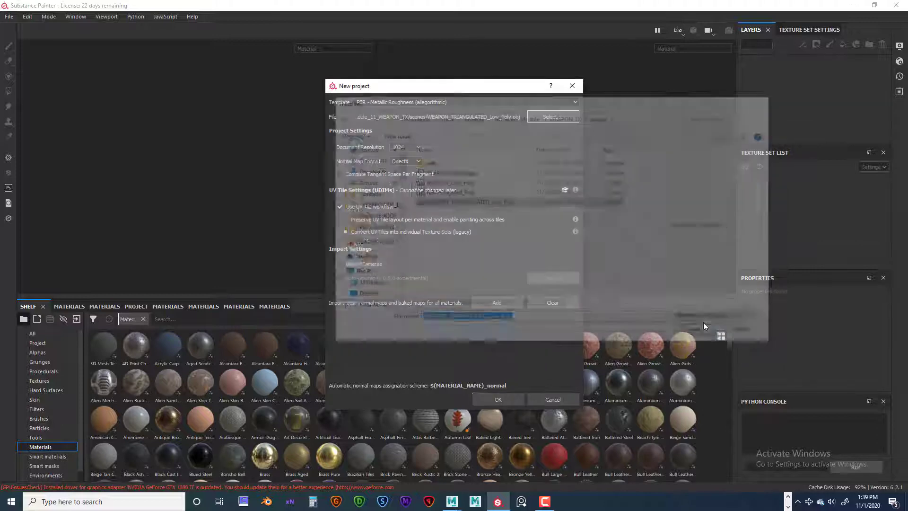
# Step: Set the document resolution to 4096 and create the project with the DirectX normal map format and legacy UV tile conversion
pyautogui.click(417, 147)
pyautogui.click(400, 191)
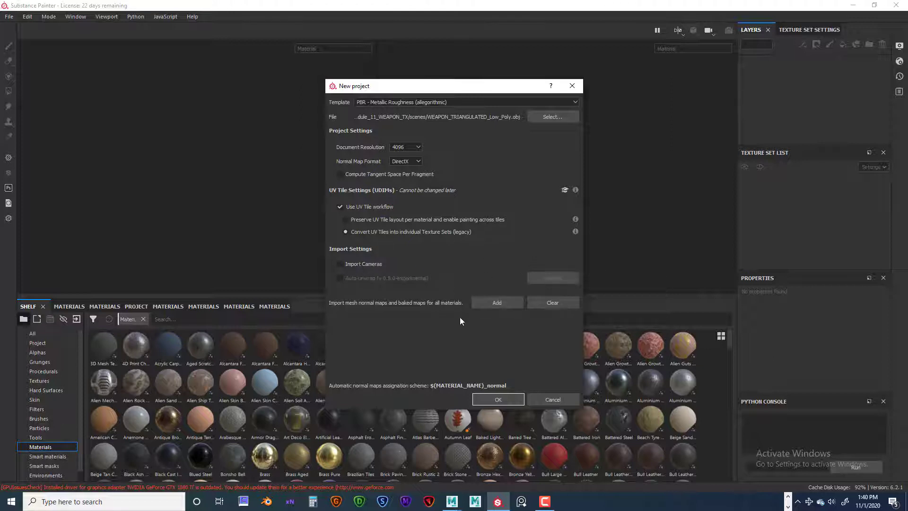
pyautogui.click(502, 400)
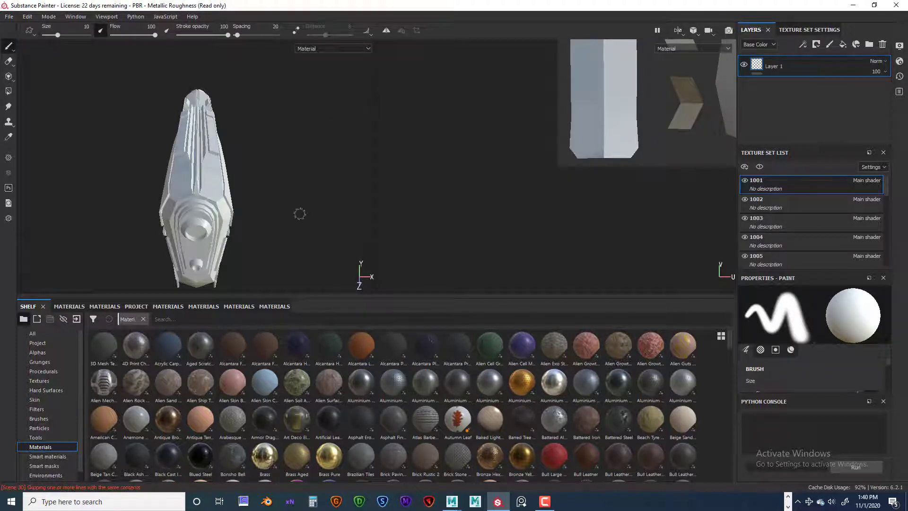
# Step: Examine the weapon mesh from the side in the 3D view and frame the full UV tile in the 2D view
pyautogui.keyDown('alt'); pyautogui.moveTo(300, 213); pyautogui.dragTo(232, 195); pyautogui.keyUp('alt')
pyautogui.keyDown('alt'); pyautogui.moveTo(241, 195); pyautogui.dragTo(269, 186, button='middle'); pyautogui.keyUp('alt')
pyautogui.keyDown('alt'); pyautogui.moveTo(283, 190); pyautogui.dragTo(316, 195, button='right'); pyautogui.keyUp('alt')
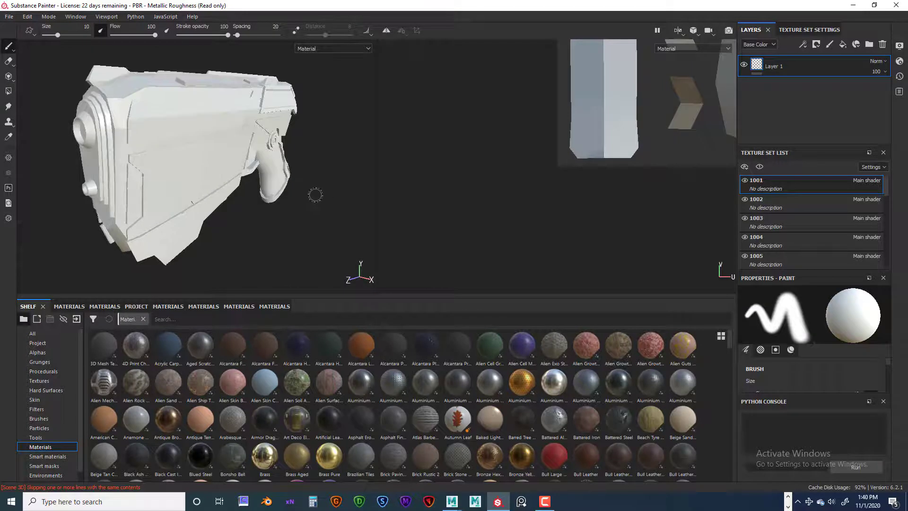
pyautogui.moveTo(288, 183)
pyautogui.keyDown('alt'); pyautogui.mouseDown(button='middle')
pyautogui.moveTo(280, 188)
pyautogui.moveTo(301, 188)
pyautogui.mouseUp(button='middle'); pyautogui.keyUp('alt')
pyautogui.keyDown('alt'); pyautogui.moveTo(301, 188); pyautogui.dragTo(285, 190); pyautogui.keyUp('alt')
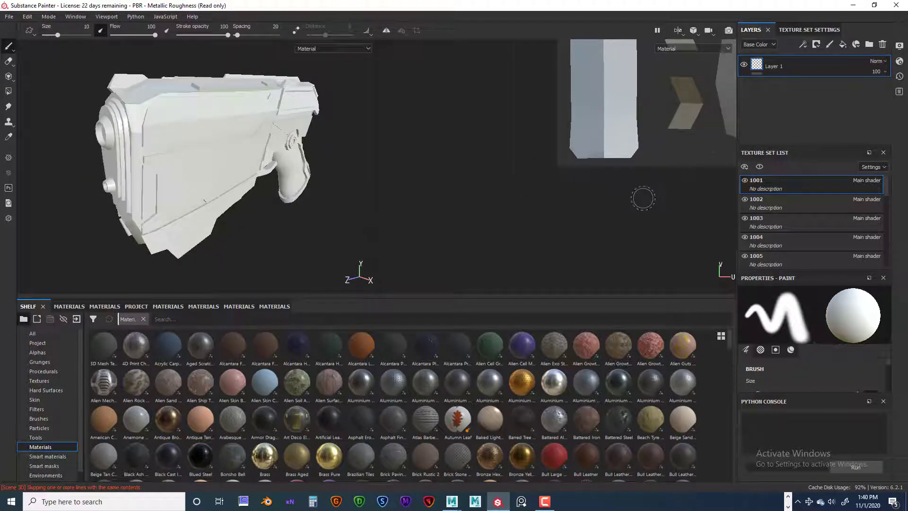
pyautogui.keyDown('alt'); pyautogui.moveTo(642, 197); pyautogui.dragTo(472, 241, button='middle'); pyautogui.keyUp('alt')
pyautogui.scroll(2, 596, 215)
pyautogui.scroll(-5, 598, 209)
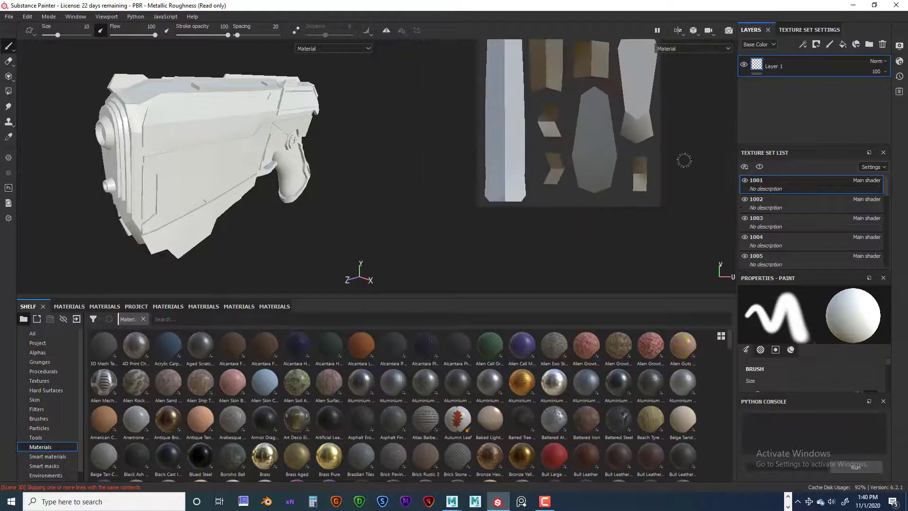
pyautogui.keyDown('alt'); pyautogui.moveTo(707, 124); pyautogui.dragTo(666, 195, button='middle'); pyautogui.keyUp('alt')
# Step: Select texture sets 1001 to 1005 in turn to examine their UV layouts, ending on 1002
pyautogui.click(818, 203)
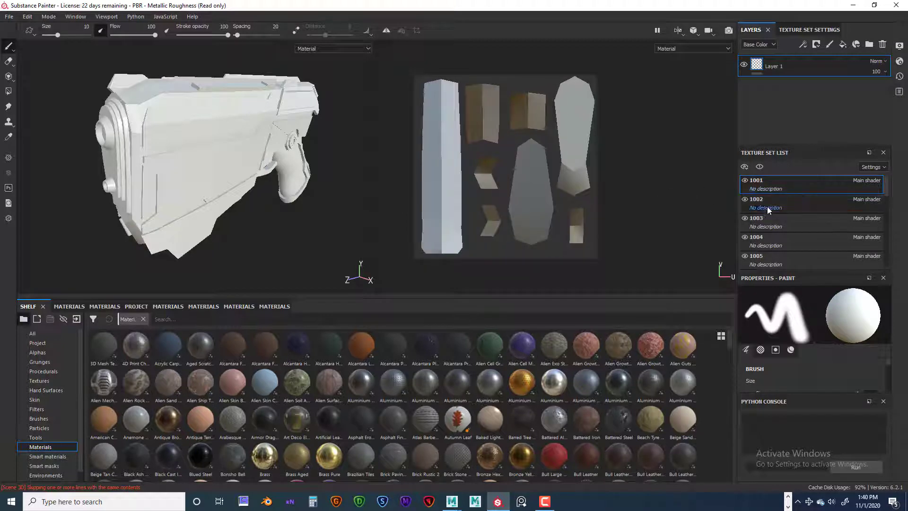
pyautogui.click(768, 183)
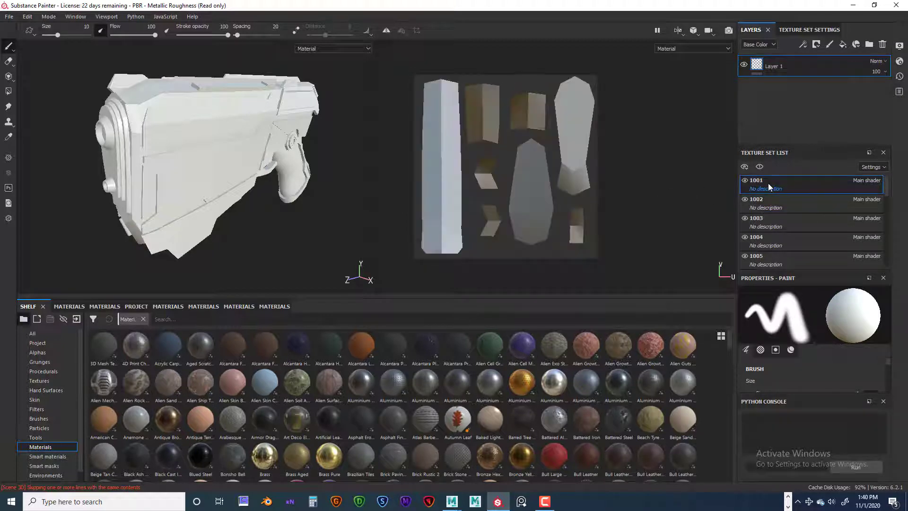
pyautogui.click(763, 208)
pyautogui.click(767, 225)
pyautogui.click(768, 239)
pyautogui.click(766, 256)
pyautogui.scroll(-1, 762, 213)
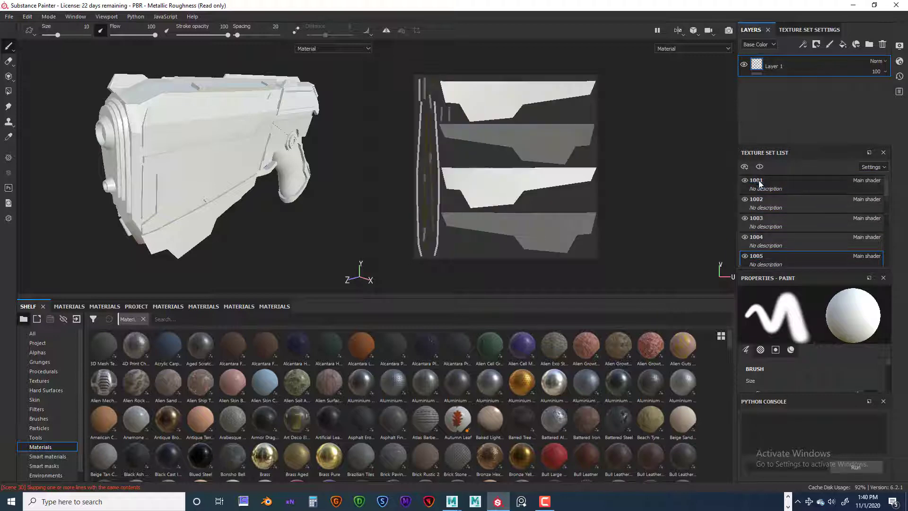
pyautogui.click(759, 181)
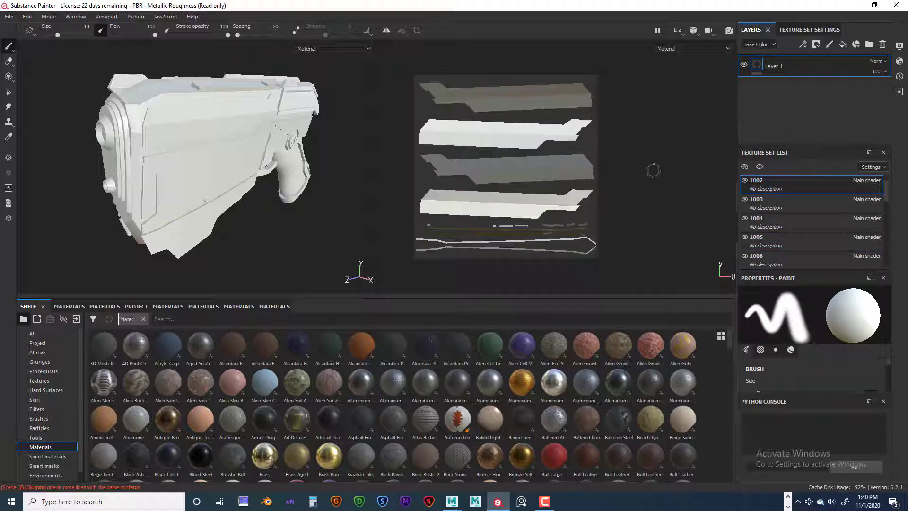
# Step: Review the full list of texture sets from 1001 to 1017
pyautogui.scroll(-5, 804, 208)
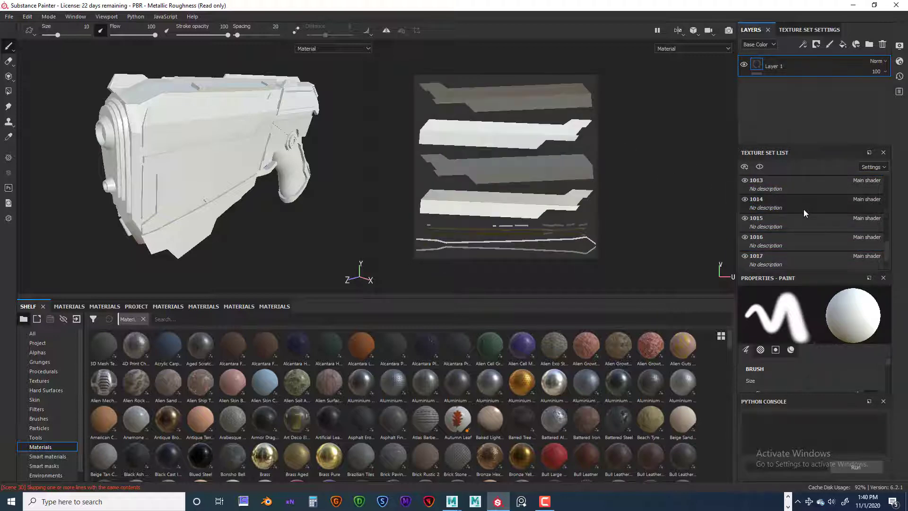
pyautogui.scroll(5, 803, 222)
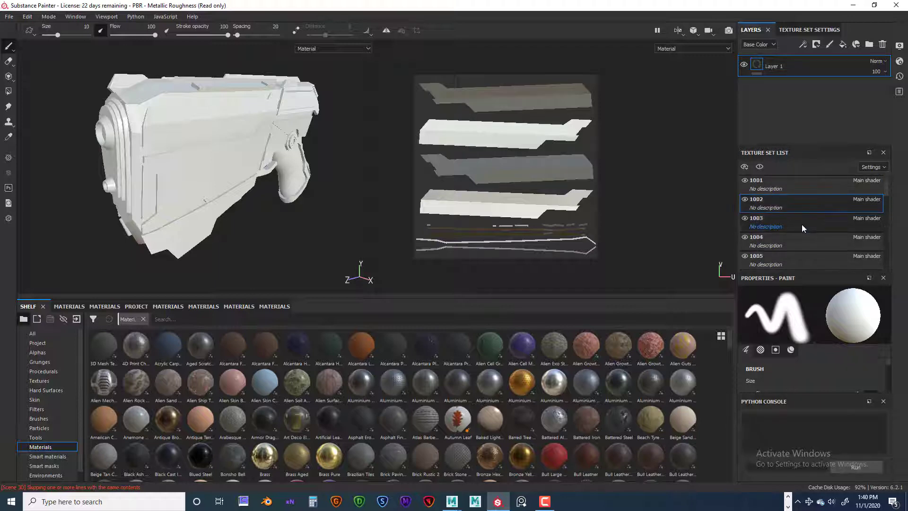
pyautogui.scroll(-5, 801, 228)
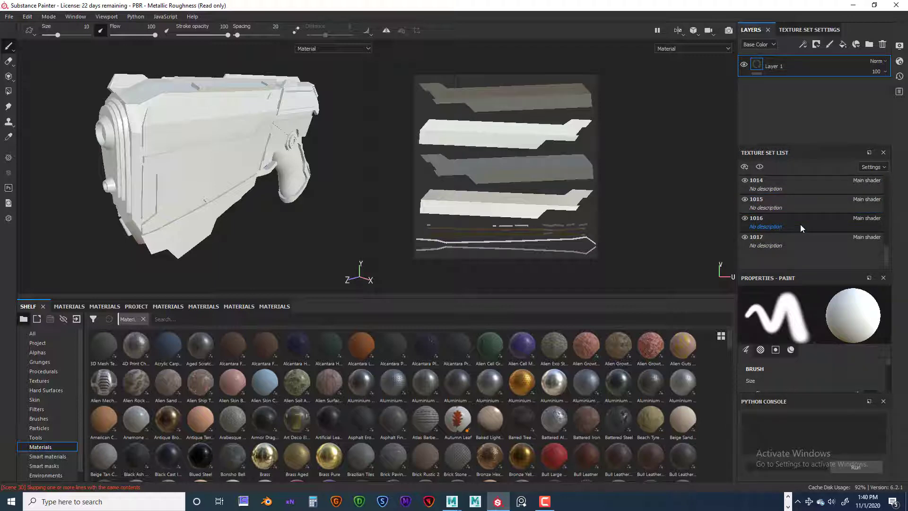
pyautogui.scroll(7, 800, 228)
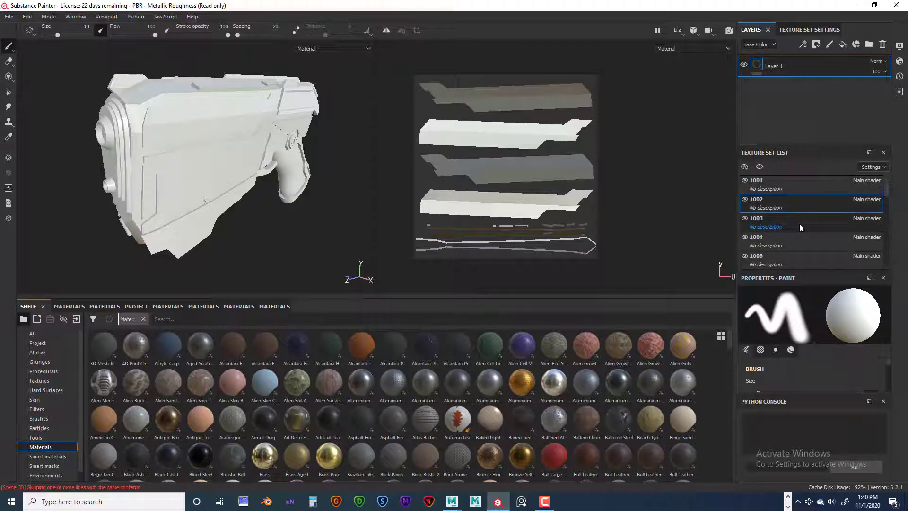
pyautogui.scroll(-7, 799, 224)
pyautogui.scroll(7, 799, 223)
pyautogui.scroll(-7, 803, 236)
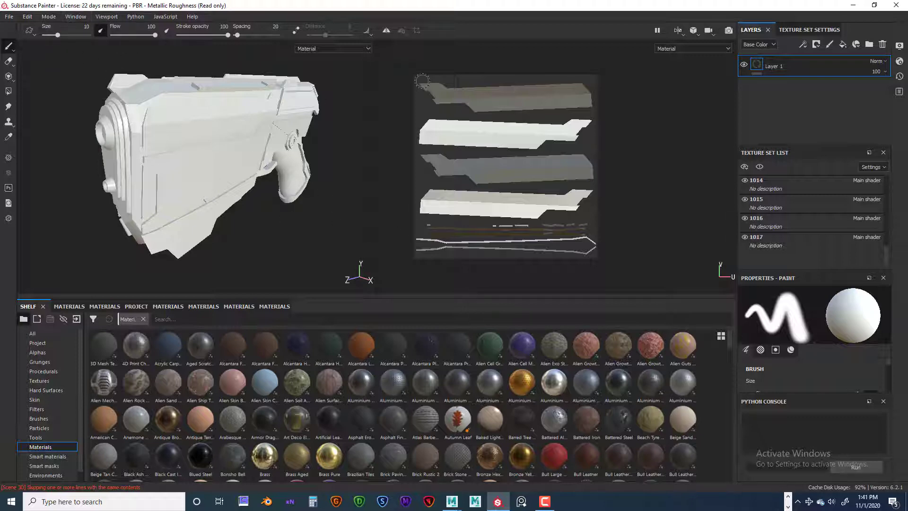
pyautogui.click(49, 17)
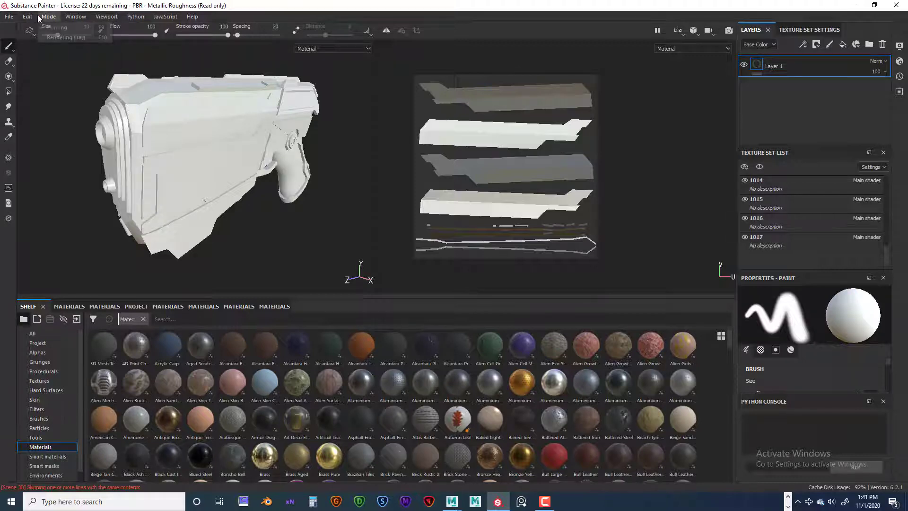
pyautogui.click(67, 17)
pyautogui.click(66, 15)
pyautogui.click(69, 17)
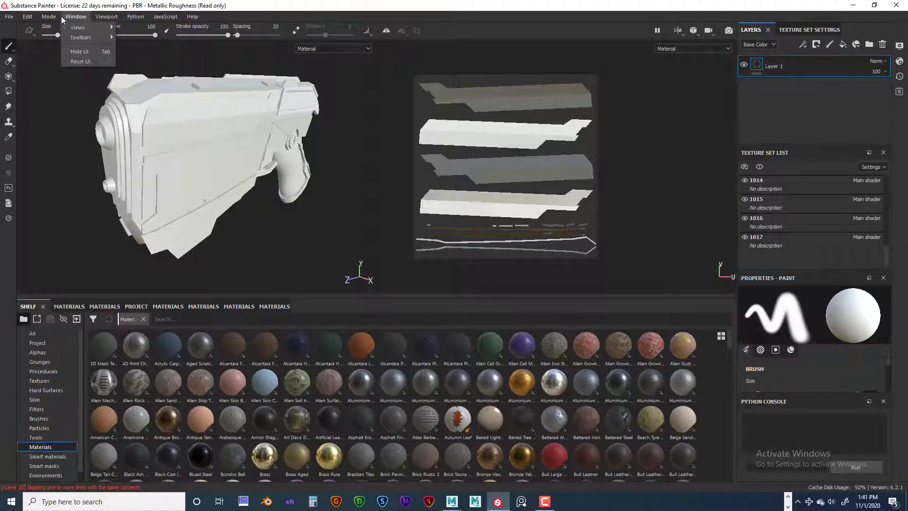
pyautogui.click(49, 18)
pyautogui.click(105, 17)
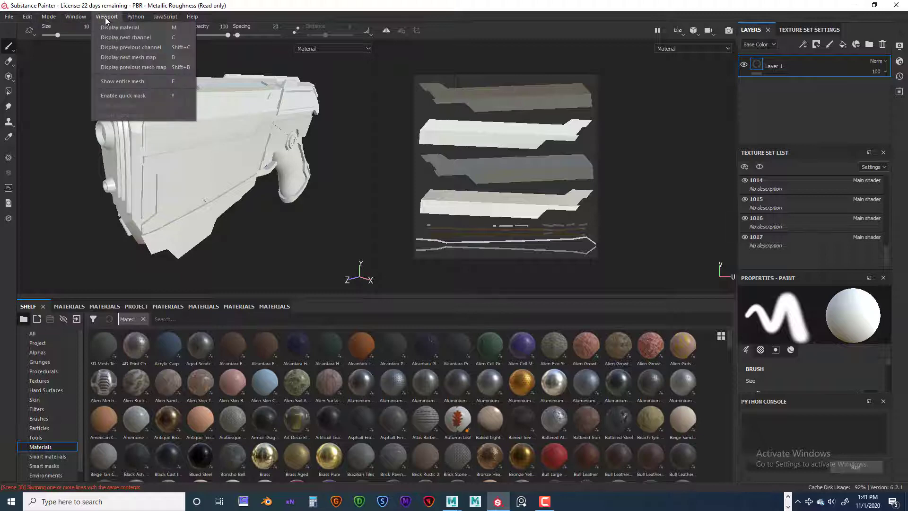
# Step: Open the mesh map baking settings and exclude the ID and World space normal maps from the bake
pyautogui.moveTo(65, 17)
pyautogui.click(36, 17)
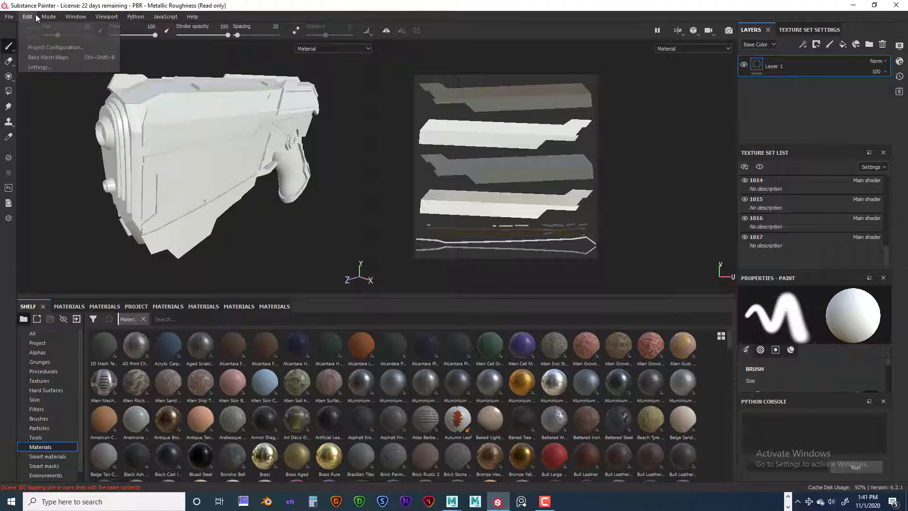
pyautogui.click(61, 58)
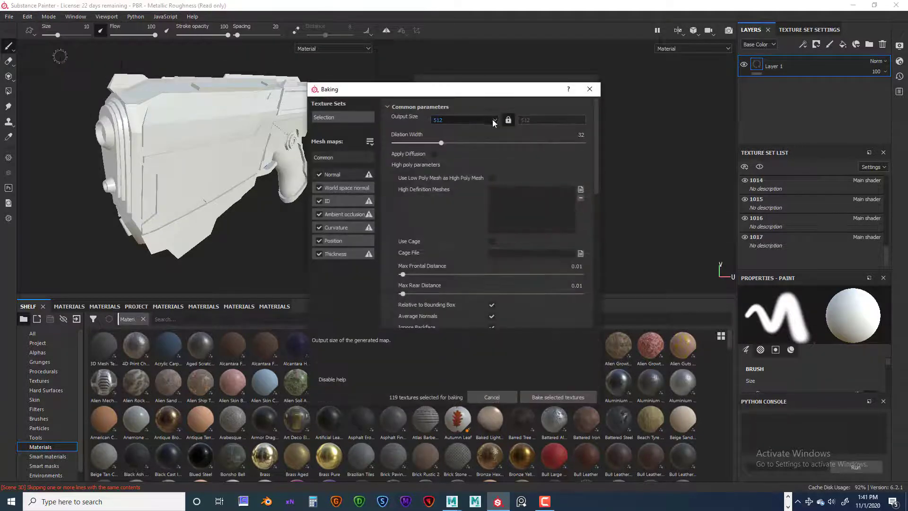
pyautogui.moveTo(465, 93); pyautogui.dragTo(524, 74)
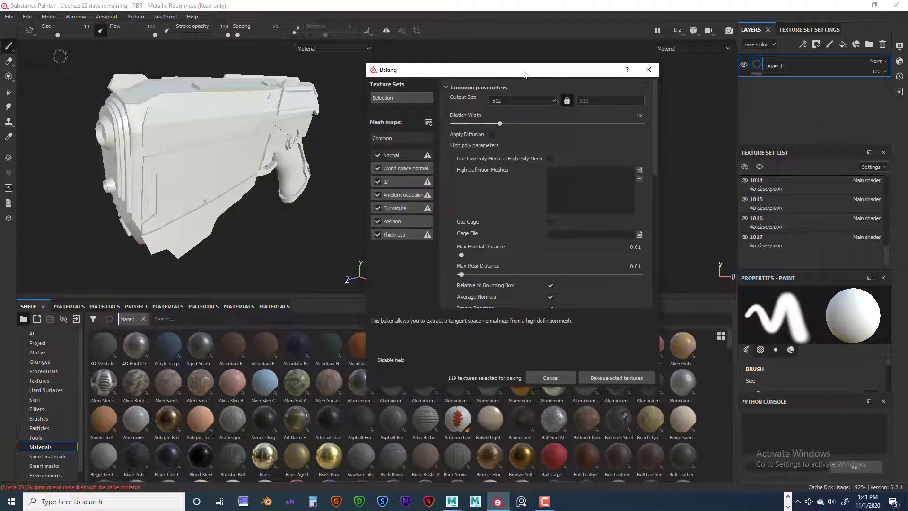
pyautogui.click(378, 181)
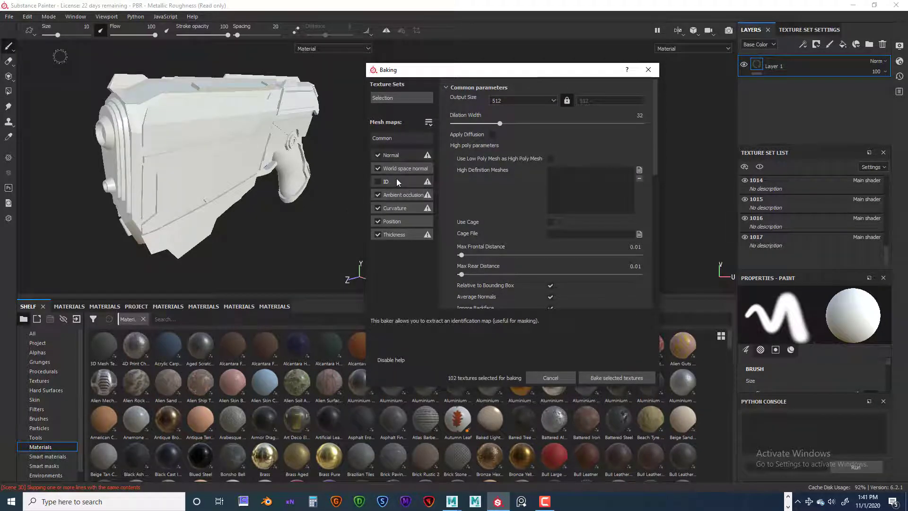
pyautogui.click(378, 221)
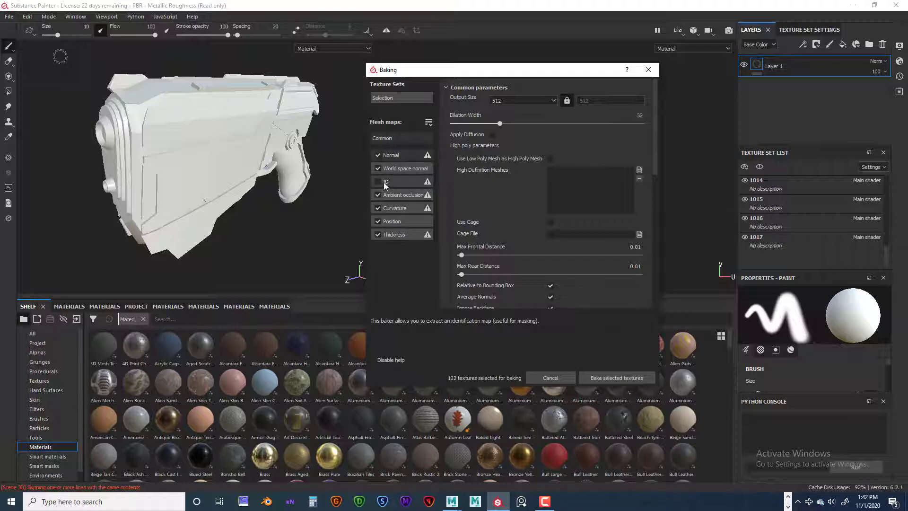
pyautogui.click(379, 168)
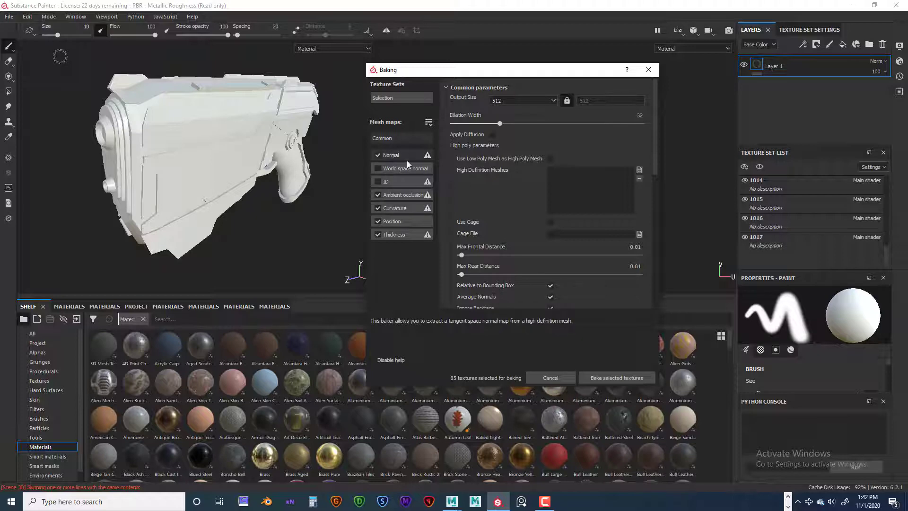
pyautogui.click(378, 194)
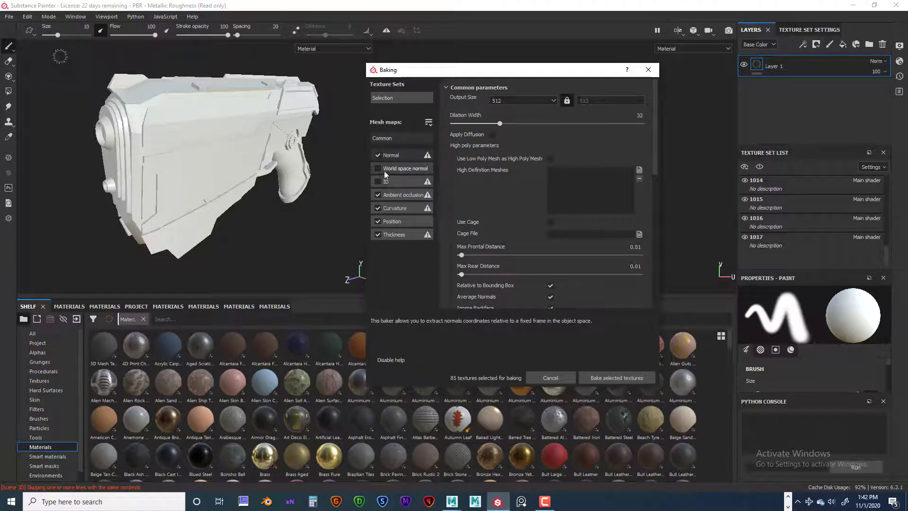
# Step: Set the output size of the baked mesh maps to 4096
pyautogui.click(553, 100)
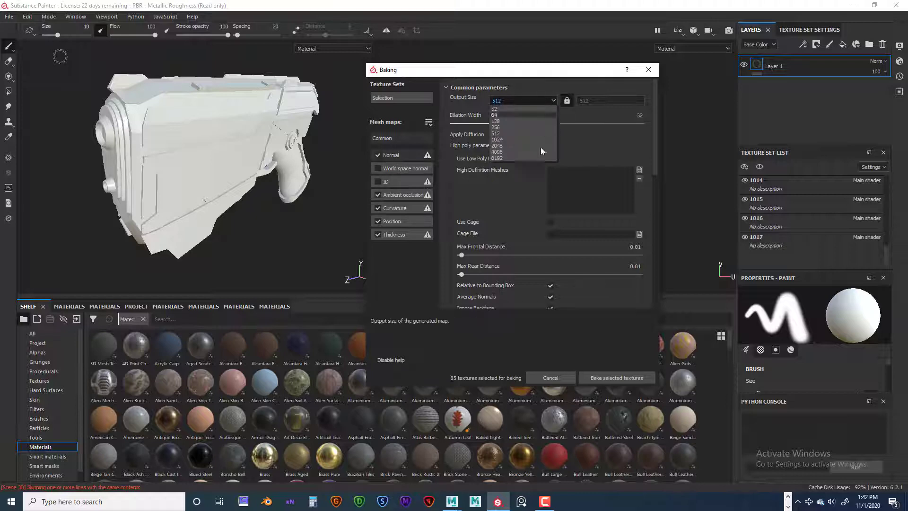
pyautogui.click(512, 152)
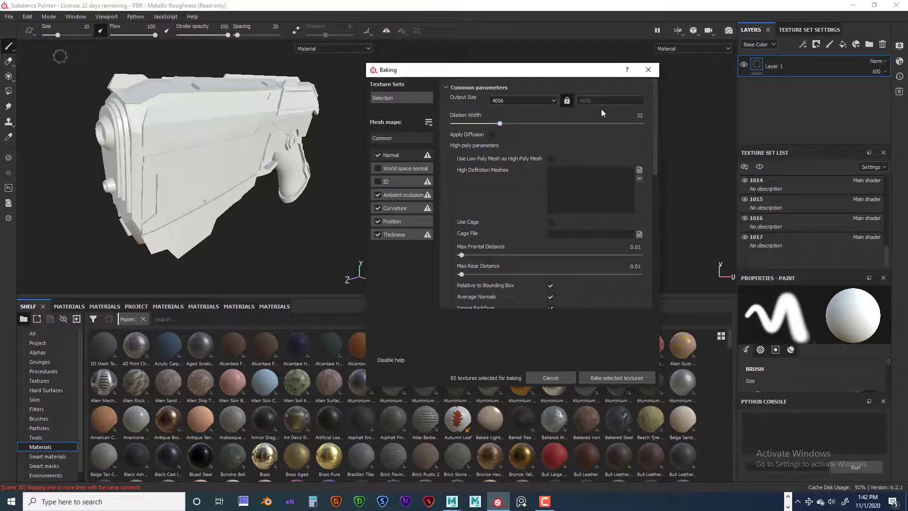
pyautogui.click(554, 101)
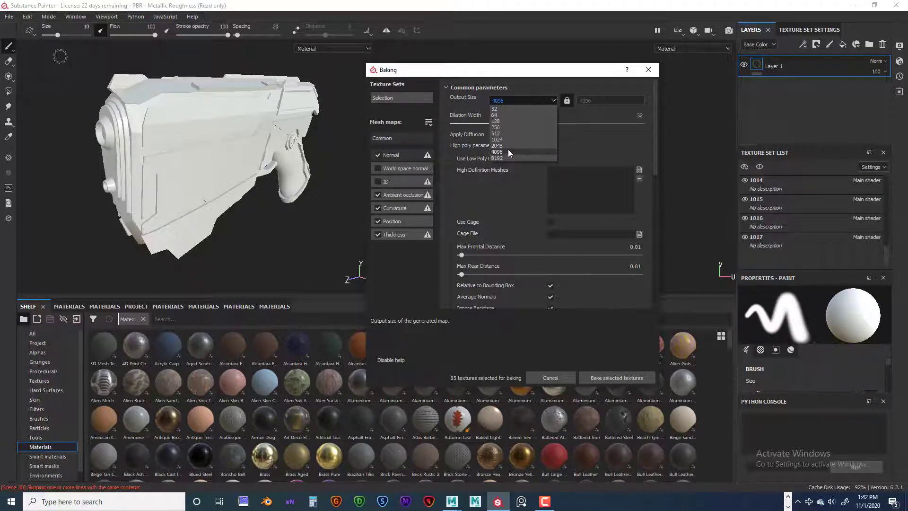
pyautogui.click(506, 151)
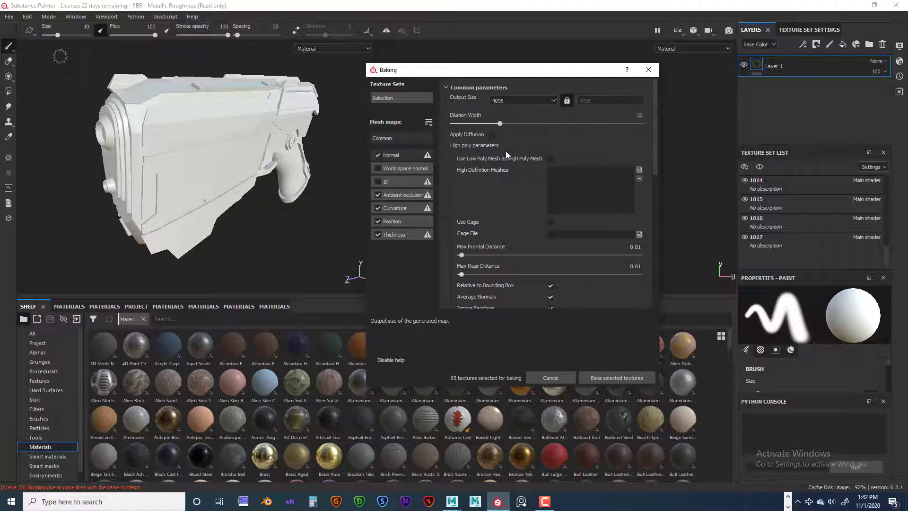
pyautogui.click(556, 100)
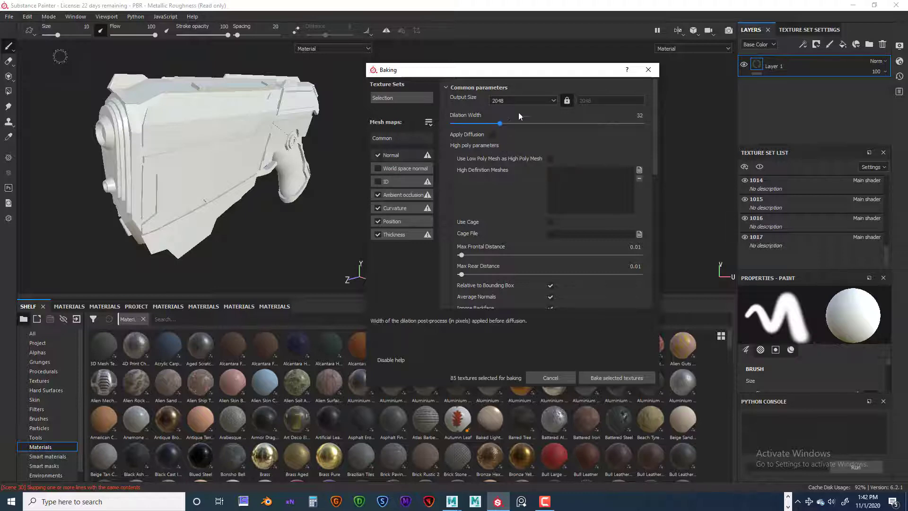
pyautogui.click(553, 99)
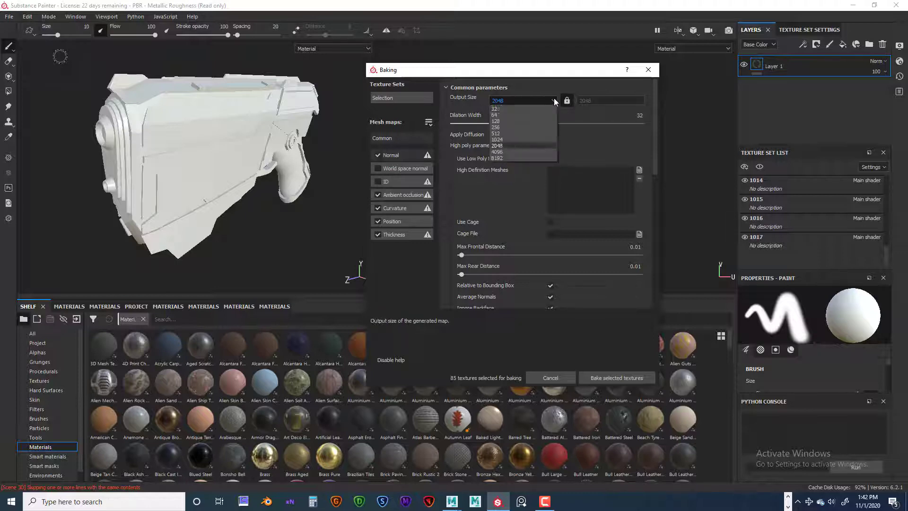
pyautogui.click(501, 151)
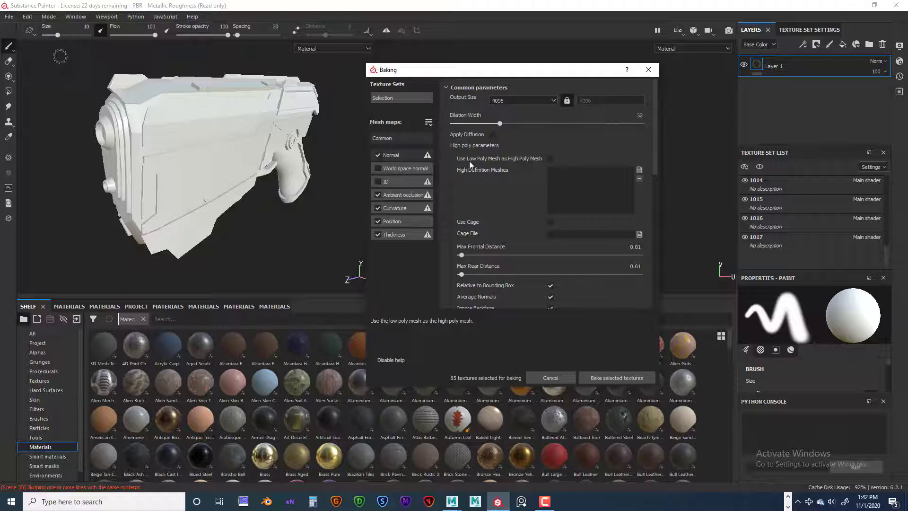
# Step: Load WEAPON_High_Poly from the scenes folder as the high definition mesh for baking
pyautogui.click(639, 170)
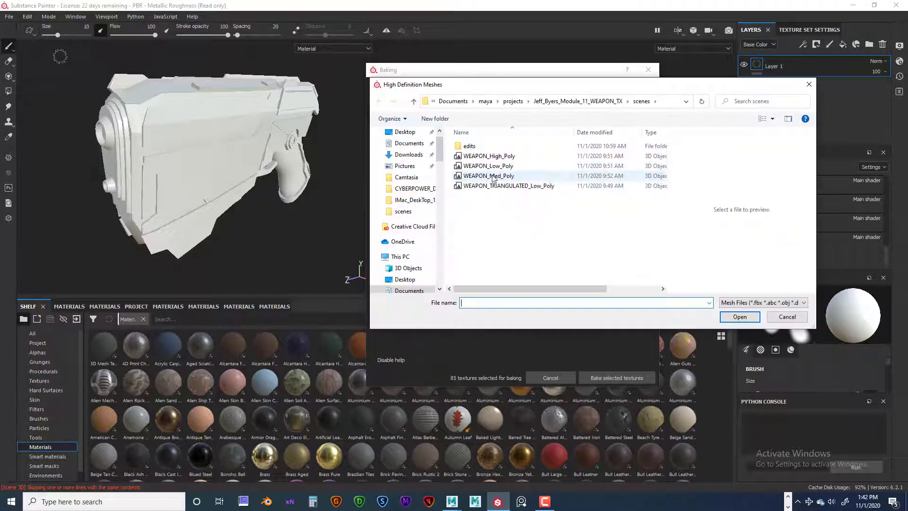
pyautogui.click(478, 158)
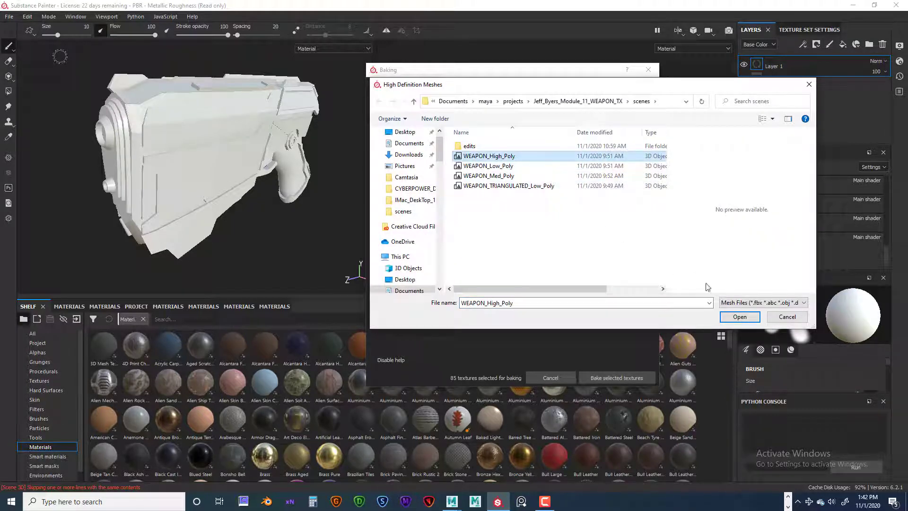
pyautogui.click(740, 316)
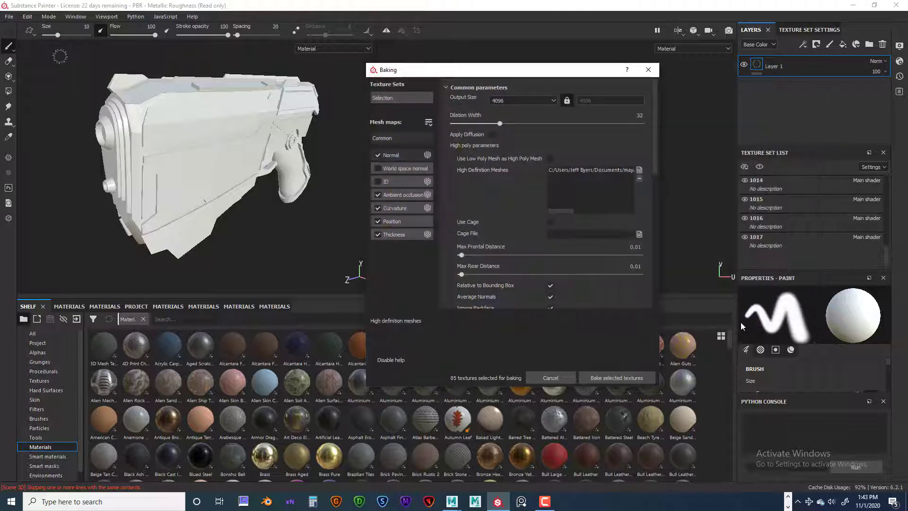
# Step: Review the remaining common baking parameters and start baking the selected textures
pyautogui.scroll(-10, 506, 264)
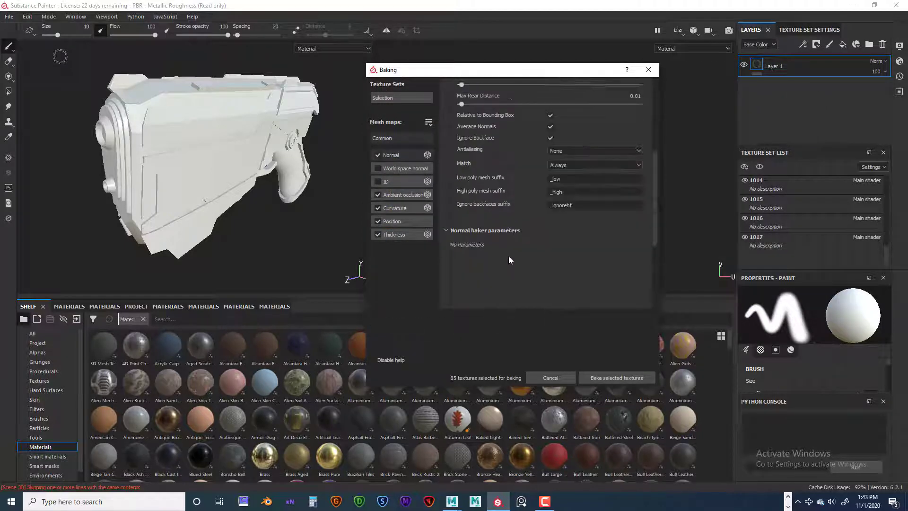
pyautogui.scroll(3, 508, 255)
pyautogui.scroll(-3, 506, 254)
pyautogui.scroll(10, 506, 256)
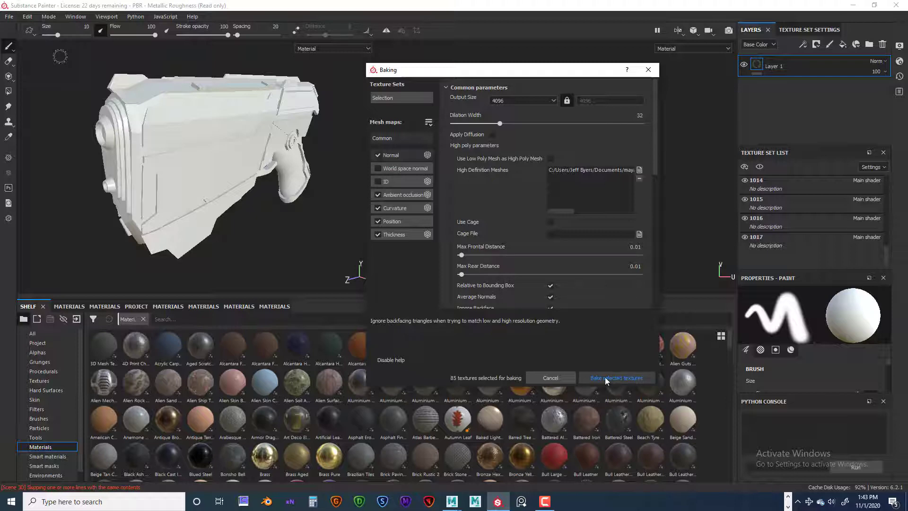
pyautogui.click(606, 376)
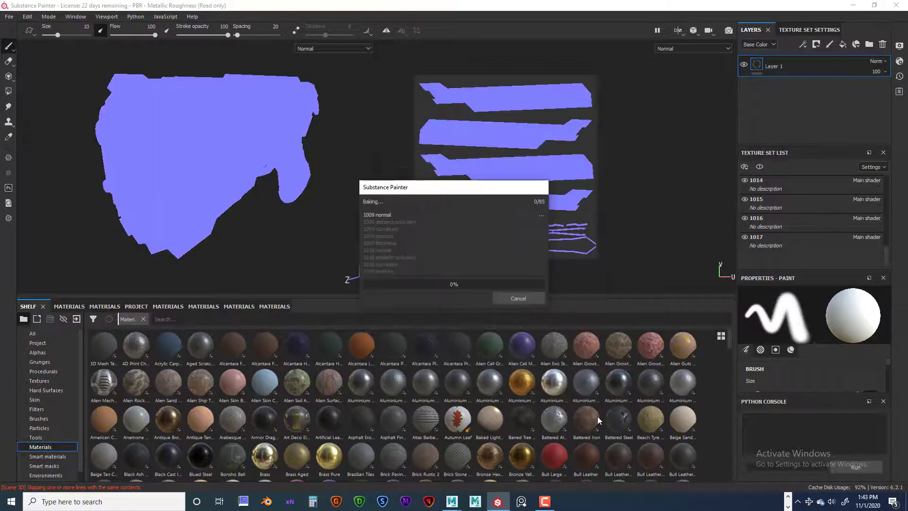
pyautogui.click(547, 502)
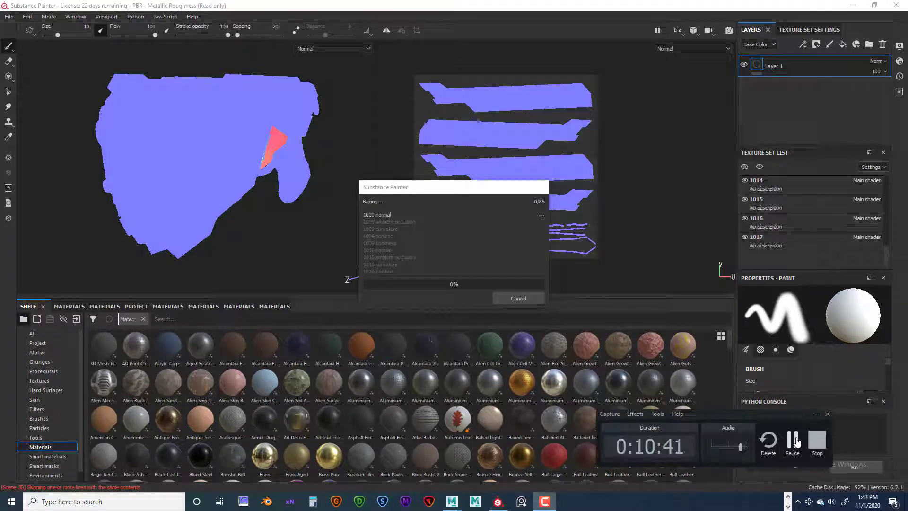
pyautogui.click(796, 440)
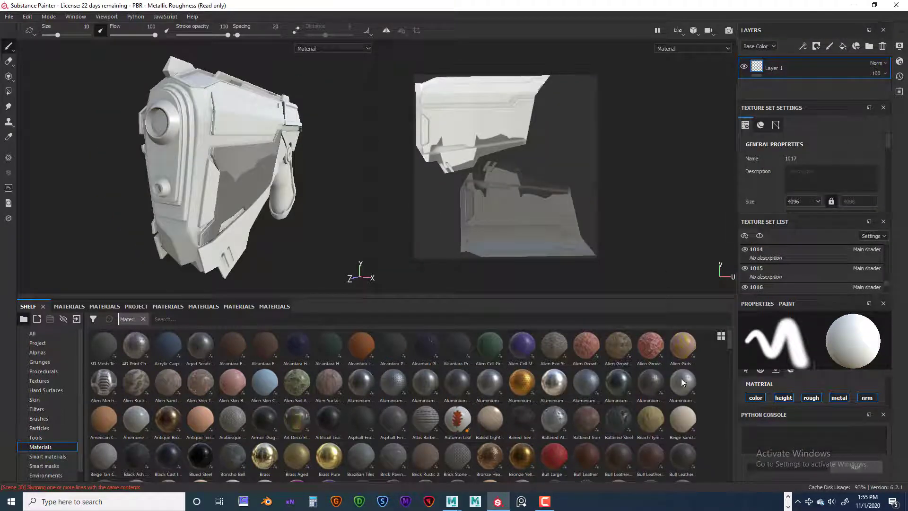
# Step: Examine the baked weapon's muzzle, front face and side panels from several angles to check the bake quality
pyautogui.keyDown('alt'); pyautogui.moveTo(319, 234); pyautogui.dragTo(264, 220); pyautogui.keyUp('alt')
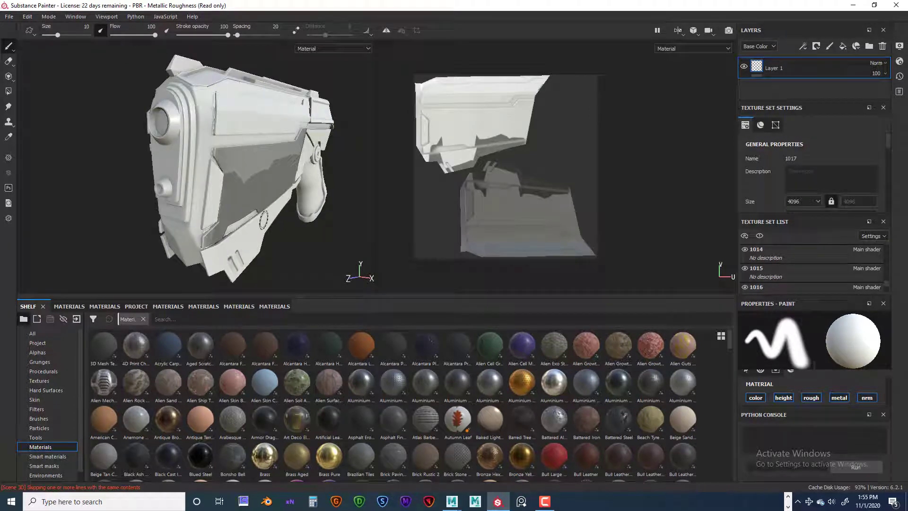
pyautogui.keyDown('alt'); pyautogui.moveTo(218, 164); pyautogui.dragTo(308, 165, button='right'); pyautogui.keyUp('alt')
pyautogui.keyDown('alt'); pyautogui.moveTo(201, 130); pyautogui.dragTo(219, 190, button='middle'); pyautogui.keyUp('alt')
pyautogui.keyDown('alt'); pyautogui.moveTo(219, 191); pyautogui.dragTo(354, 195, button='right'); pyautogui.keyUp('alt')
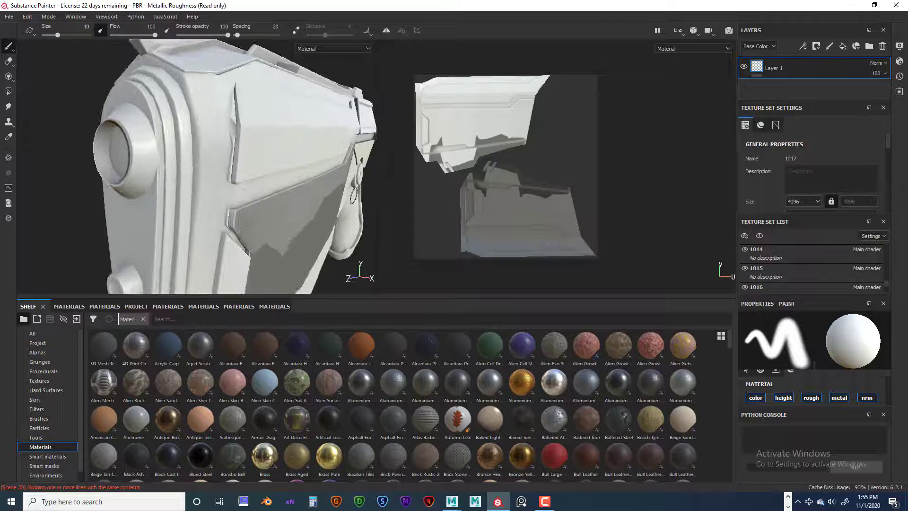
pyautogui.keyDown('alt'); pyautogui.moveTo(216, 149); pyautogui.dragTo(252, 164); pyautogui.keyUp('alt')
pyautogui.keyDown('alt'); pyautogui.moveTo(251, 164); pyautogui.dragTo(327, 168, button='right'); pyautogui.keyUp('alt')
pyautogui.keyDown('alt'); pyautogui.moveTo(327, 169); pyautogui.dragTo(276, 169); pyautogui.keyUp('alt')
pyautogui.scroll(1, 272, 168)
pyautogui.scroll(-7, 271, 169)
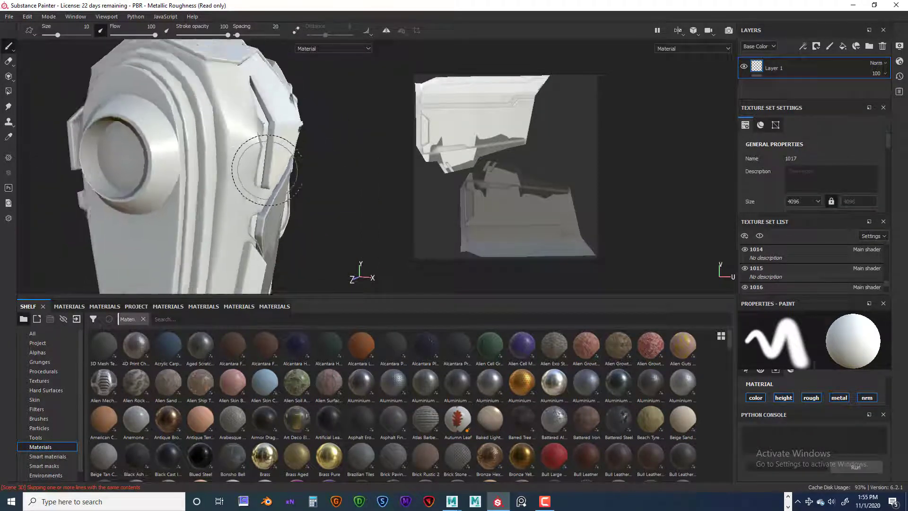
pyautogui.keyDown('alt'); pyautogui.moveTo(271, 185); pyautogui.dragTo(261, 184); pyautogui.keyUp('alt')
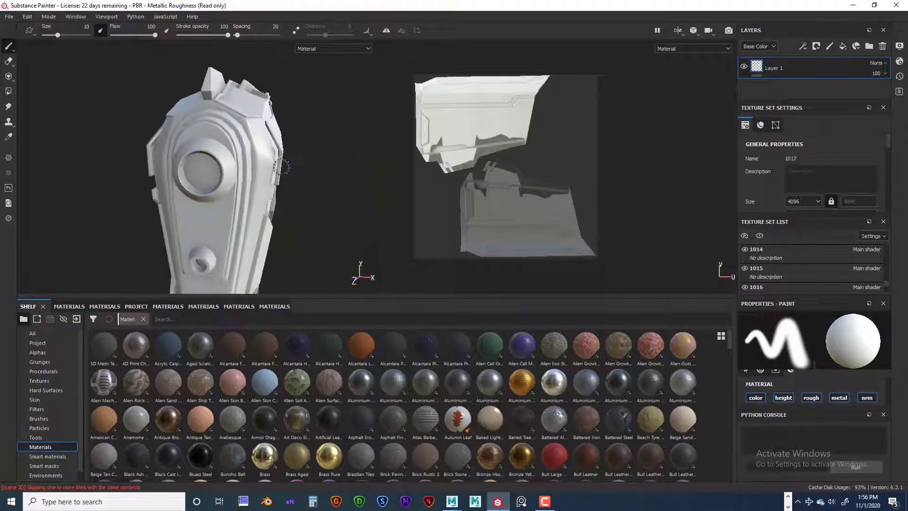
pyautogui.scroll(4, 287, 167)
pyautogui.moveTo(287, 166)
pyautogui.keyDown('alt'); pyautogui.mouseDown()
pyautogui.moveTo(327, 145)
pyautogui.moveTo(234, 145)
pyautogui.moveTo(333, 167)
pyautogui.mouseUp(); pyautogui.keyUp('alt')
pyautogui.scroll(-3, 268, 152)
pyautogui.keyDown('alt'); pyautogui.moveTo(392, 165); pyautogui.dragTo(295, 162); pyautogui.keyUp('alt')
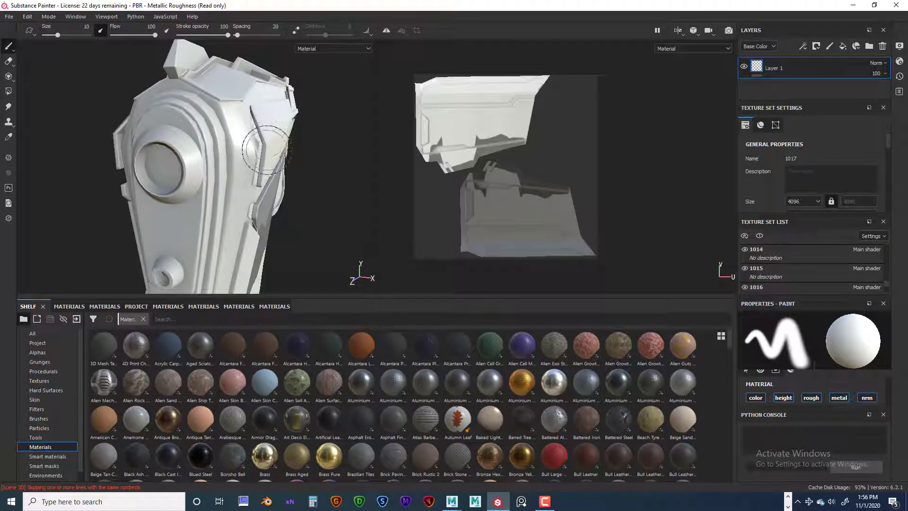
pyautogui.keyDown('alt'); pyautogui.moveTo(267, 150); pyautogui.dragTo(362, 192); pyautogui.keyUp('alt')
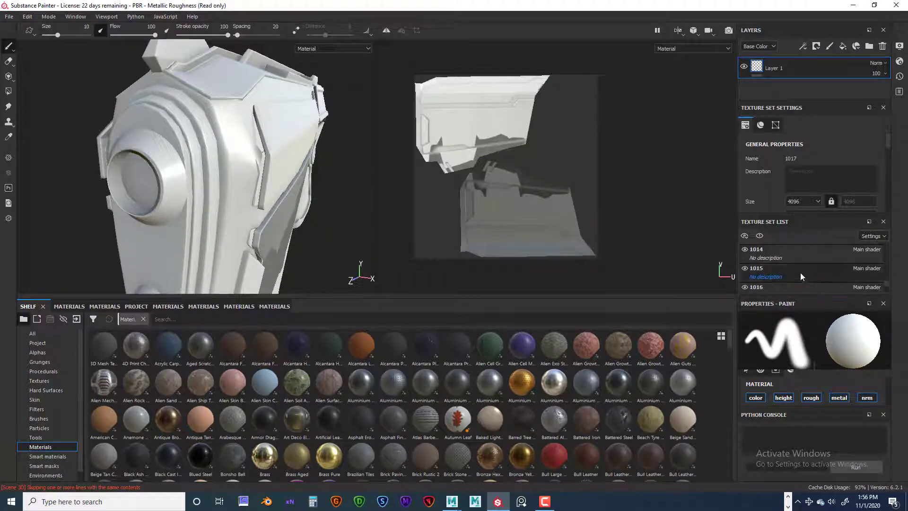
# Step: Detach the texture set settings into a floating window and show the mesh maps of texture set 1017
pyautogui.scroll(-2, 812, 261)
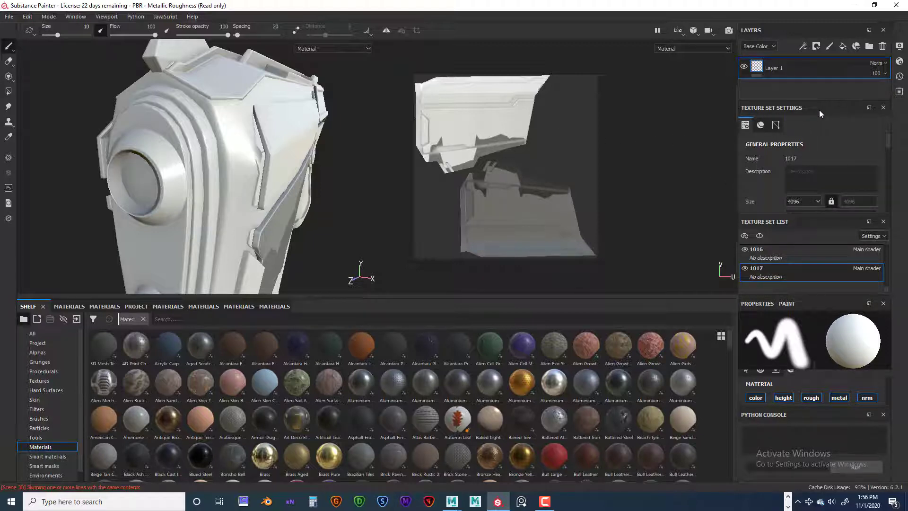
pyautogui.moveTo(819, 110); pyautogui.dragTo(660, 106)
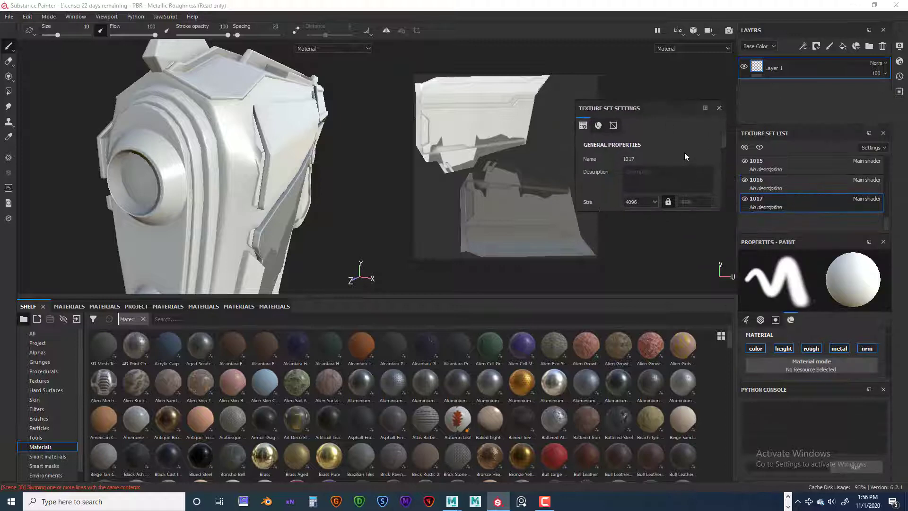
pyautogui.scroll(-5, 683, 149)
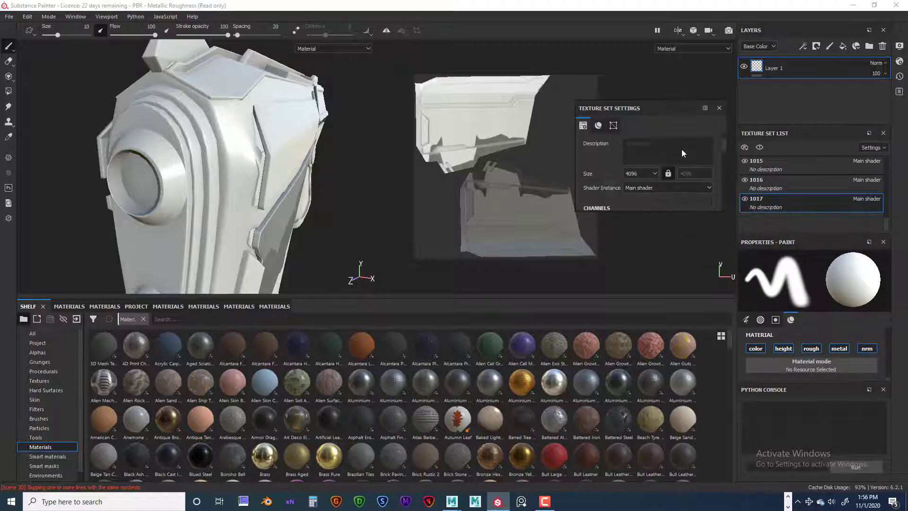
pyautogui.click(614, 125)
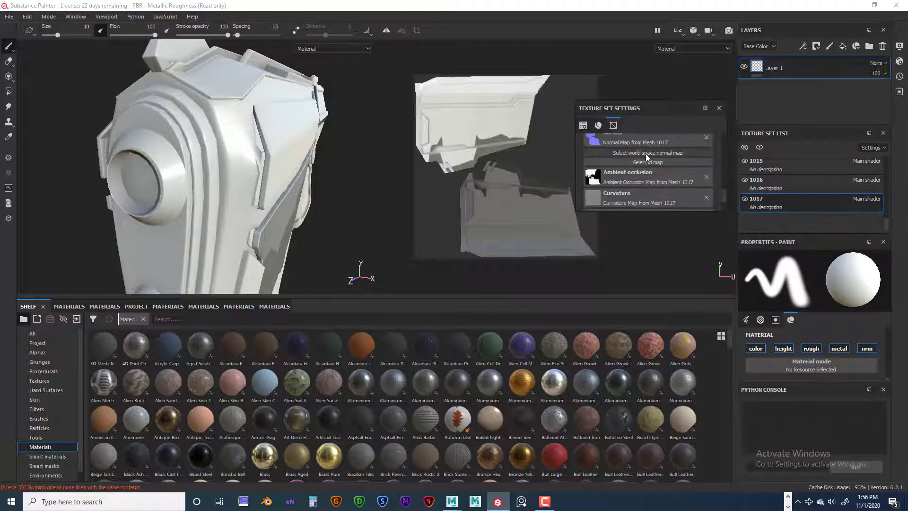
pyautogui.scroll(5, 645, 156)
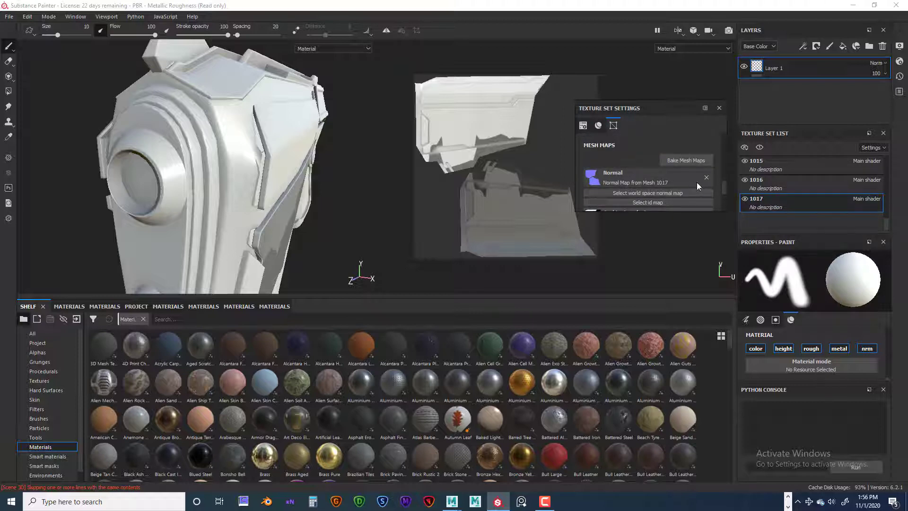
# Step: Remove the baked normal and ambient occlusion maps from texture set 1017
pyautogui.scroll(-1, 686, 178)
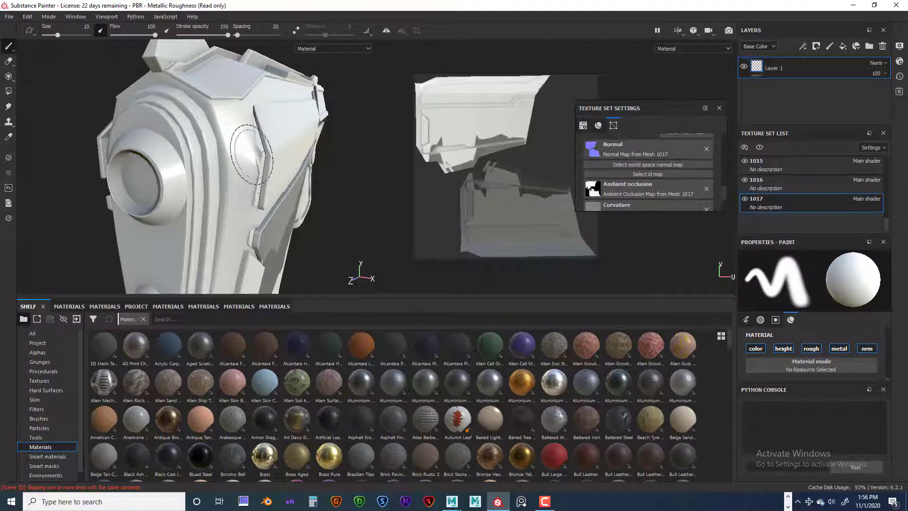
pyautogui.click(707, 150)
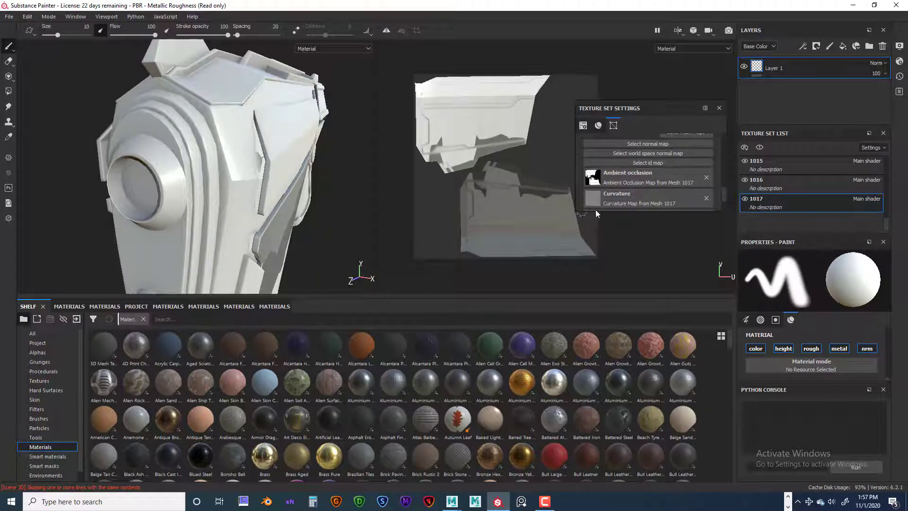
pyautogui.click(706, 177)
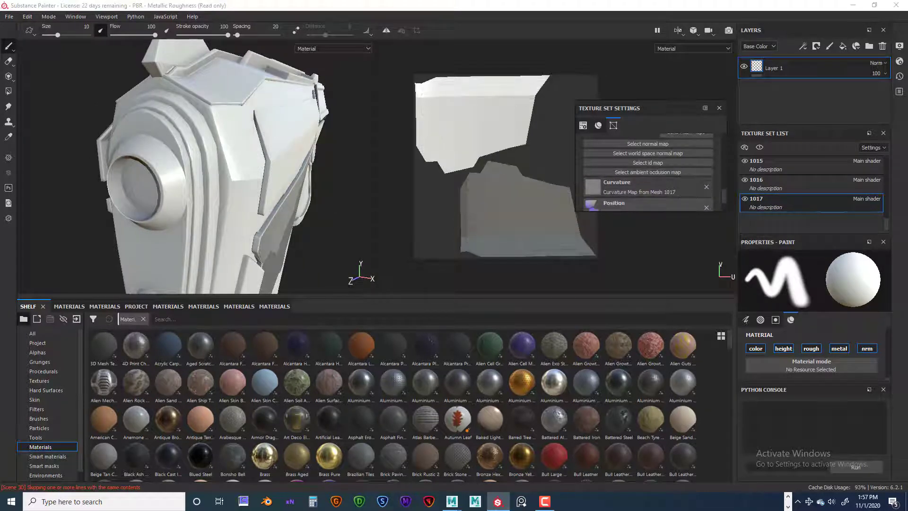
# Step: Inspect the weapon's front and side surfaces, where the normal and ambient occlusion maps were removed, and compare them with the rear
pyautogui.keyDown('alt'); pyautogui.moveTo(208, 142); pyautogui.dragTo(245, 151); pyautogui.keyUp('alt')
pyautogui.scroll(3, 243, 169)
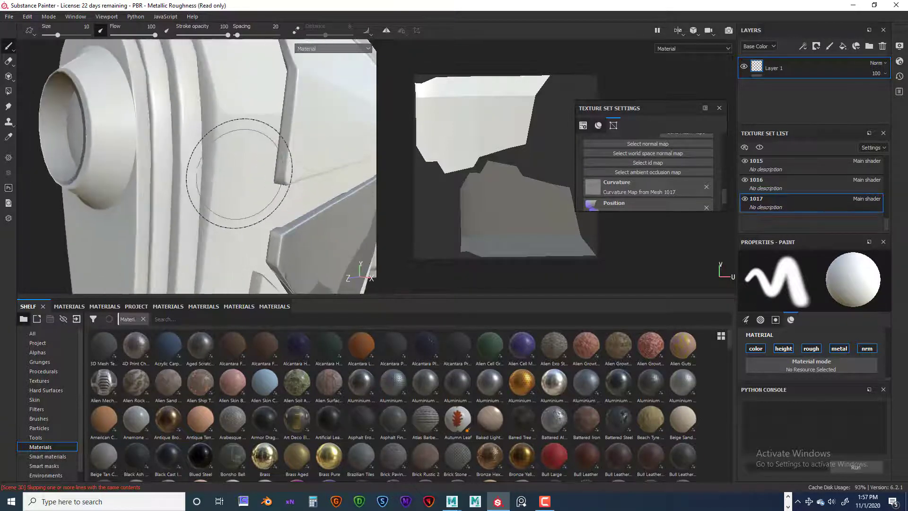
pyautogui.scroll(-6, 242, 170)
pyautogui.keyDown('alt'); pyautogui.moveTo(239, 169); pyautogui.dragTo(245, 145, button='middle'); pyautogui.keyUp('alt')
pyautogui.moveTo(244, 145)
pyautogui.keyDown('alt'); pyautogui.mouseDown()
pyautogui.moveTo(273, 171)
pyautogui.moveTo(231, 174)
pyautogui.moveTo(243, 176)
pyautogui.mouseUp(); pyautogui.keyUp('alt')
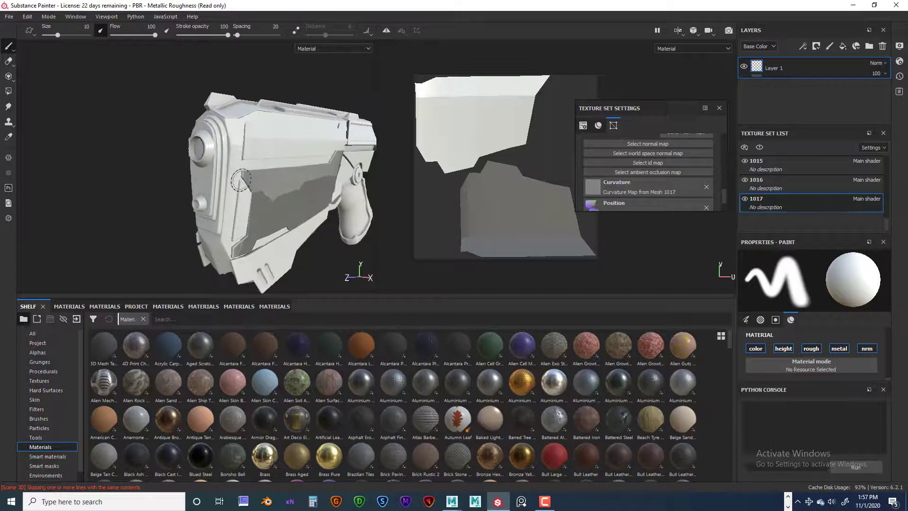
pyautogui.keyDown('alt'); pyautogui.moveTo(302, 180); pyautogui.dragTo(102, 140); pyautogui.keyUp('alt')
pyautogui.keyDown('alt'); pyautogui.moveTo(203, 141); pyautogui.dragTo(81, 141, button='middle'); pyautogui.keyUp('alt')
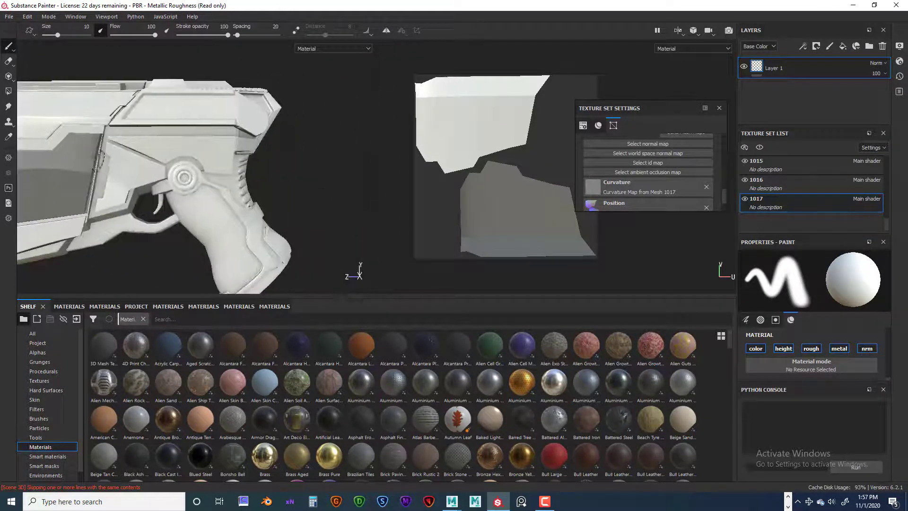
pyautogui.keyDown('alt'); pyautogui.moveTo(80, 141); pyautogui.dragTo(31, 170); pyautogui.keyUp('alt')
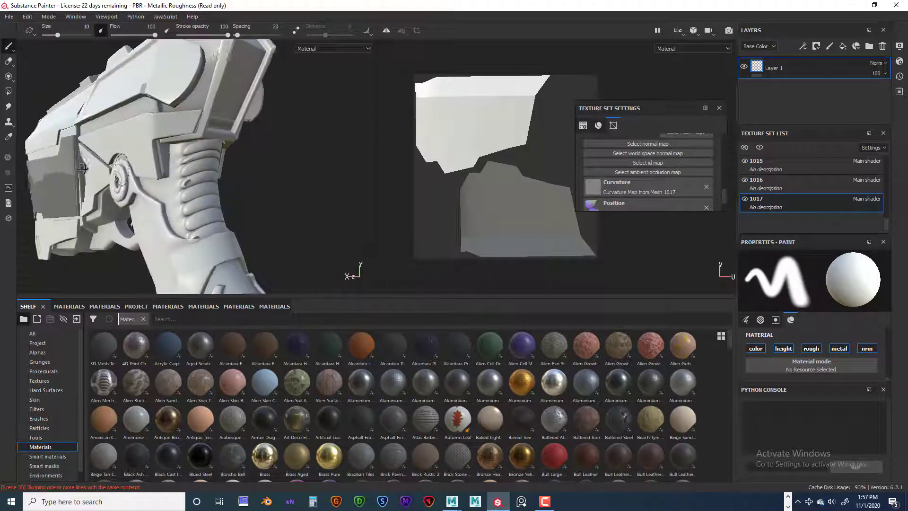
# Step: Examine the ribbed grip, handle and trigger area up close for baking artifacts
pyautogui.keyDown('alt'); pyautogui.moveTo(118, 176); pyautogui.dragTo(237, 190); pyautogui.keyUp('alt')
pyautogui.scroll(3, 133, 170)
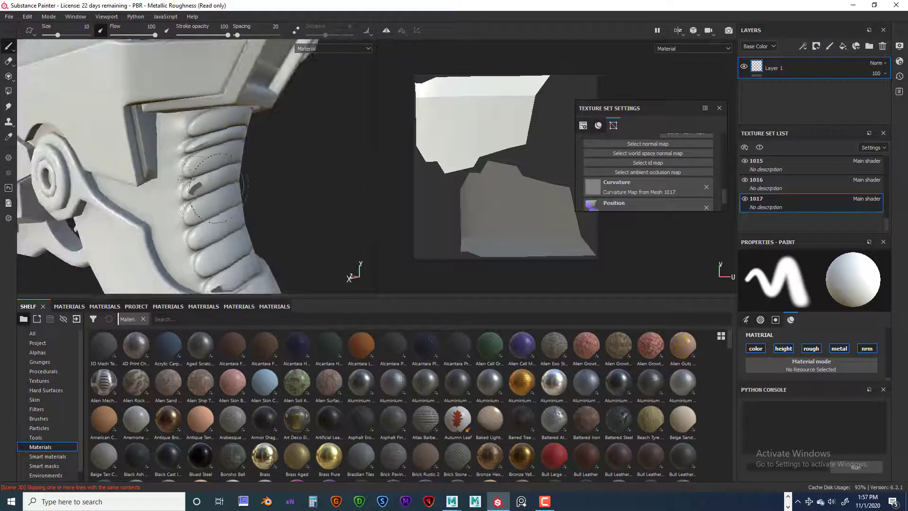
pyautogui.keyDown('alt'); pyautogui.moveTo(140, 191); pyautogui.dragTo(185, 158, button='middle'); pyautogui.keyUp('alt')
pyautogui.keyDown('alt'); pyautogui.moveTo(185, 158); pyautogui.dragTo(166, 154); pyautogui.keyUp('alt')
pyautogui.keyDown('alt'); pyautogui.moveTo(168, 182); pyautogui.dragTo(178, 154, button='middle'); pyautogui.keyUp('alt')
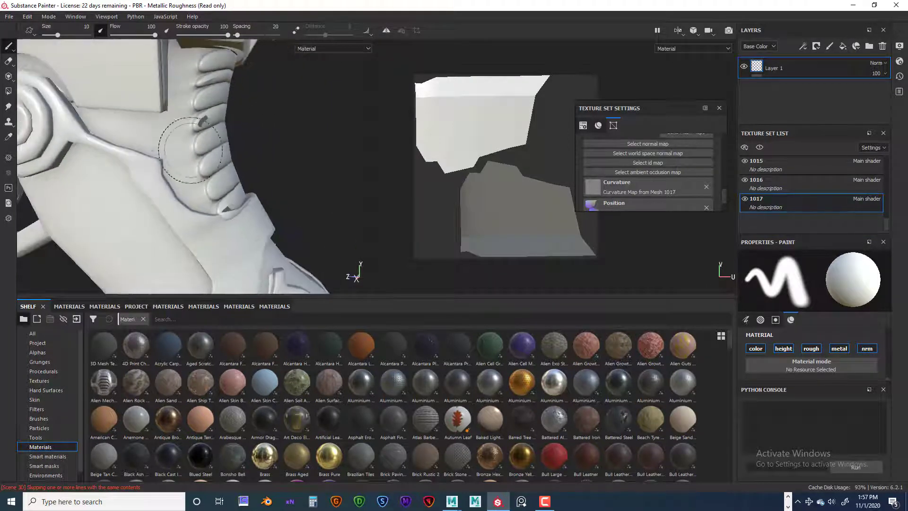
pyautogui.scroll(-2, 188, 178)
pyautogui.keyDown('alt'); pyautogui.moveTo(189, 180); pyautogui.dragTo(115, 180); pyautogui.keyUp('alt')
pyautogui.keyDown('alt'); pyautogui.moveTo(115, 180); pyautogui.dragTo(154, 189, button='middle'); pyautogui.keyUp('alt')
pyautogui.scroll(3, 169, 185)
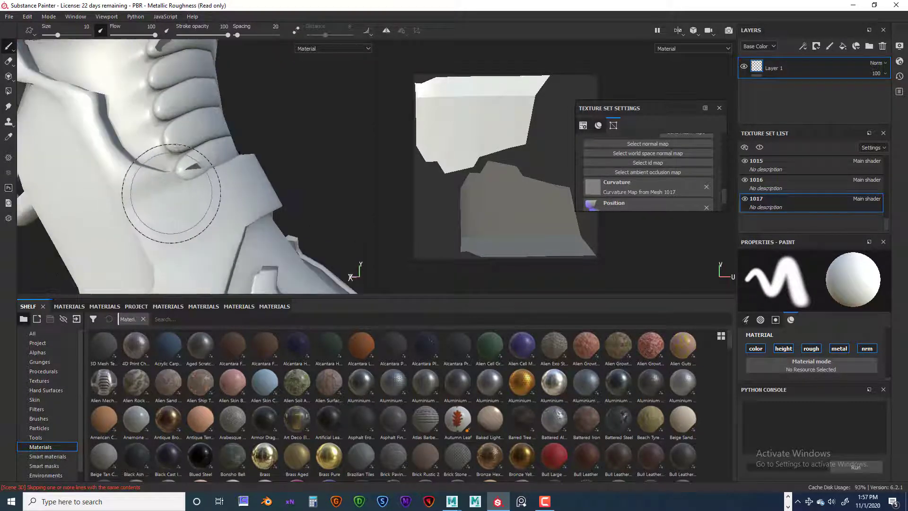
pyautogui.moveTo(170, 186)
pyautogui.keyDown('alt'); pyautogui.mouseDown()
pyautogui.moveTo(182, 212)
pyautogui.moveTo(213, 180)
pyautogui.mouseUp(); pyautogui.keyUp('alt')
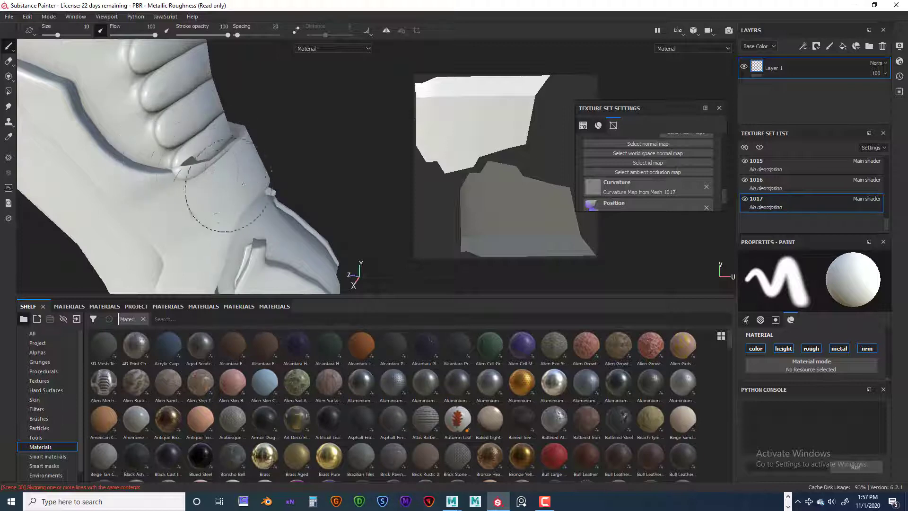
pyautogui.keyDown('alt'); pyautogui.moveTo(227, 185); pyautogui.dragTo(205, 175); pyautogui.keyUp('alt')
pyautogui.scroll(-3, 213, 197)
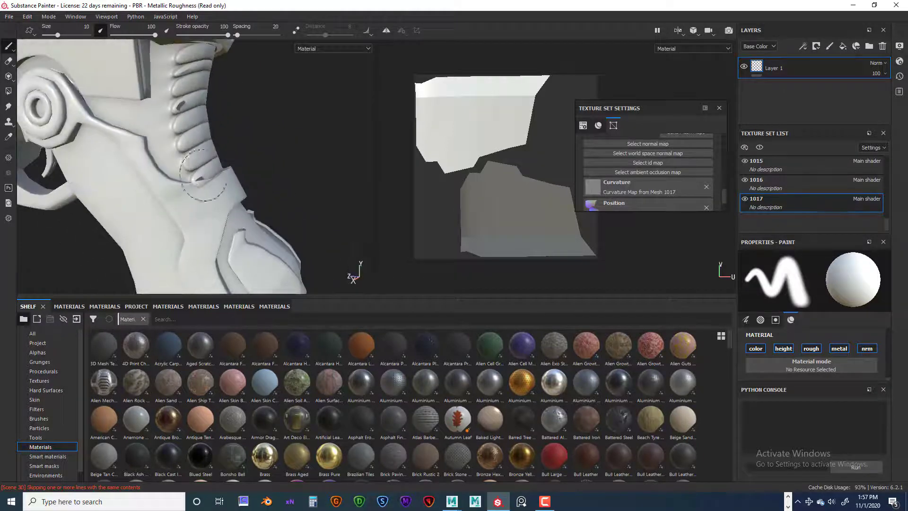
pyautogui.moveTo(205, 175)
pyautogui.keyDown('alt'); pyautogui.mouseDown(button='middle')
pyautogui.moveTo(223, 162)
pyautogui.moveTo(183, 168)
pyautogui.moveTo(208, 166)
pyautogui.mouseUp(button='middle'); pyautogui.keyUp('alt')
pyautogui.scroll(-3, 173, 167)
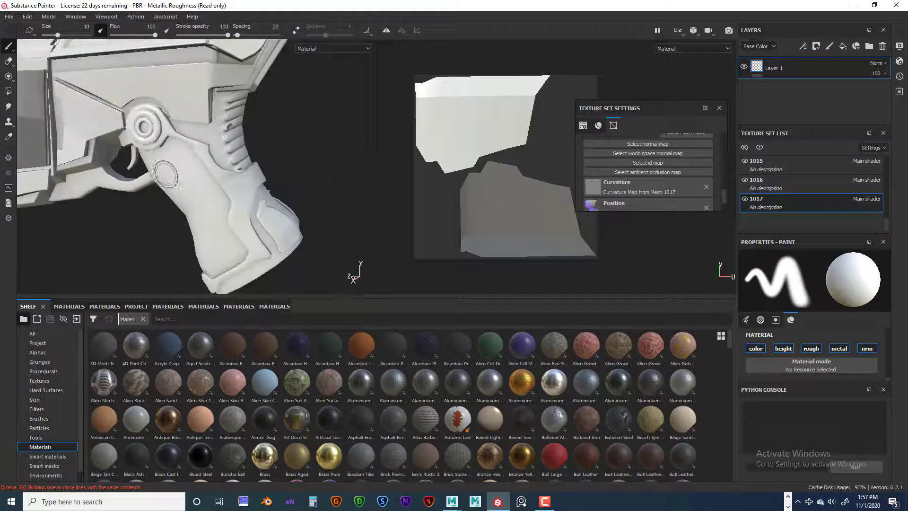
pyautogui.keyDown('alt'); pyautogui.moveTo(108, 176); pyautogui.dragTo(136, 147); pyautogui.keyUp('alt')
pyautogui.scroll(3, 134, 156)
pyautogui.scroll(-5, 134, 156)
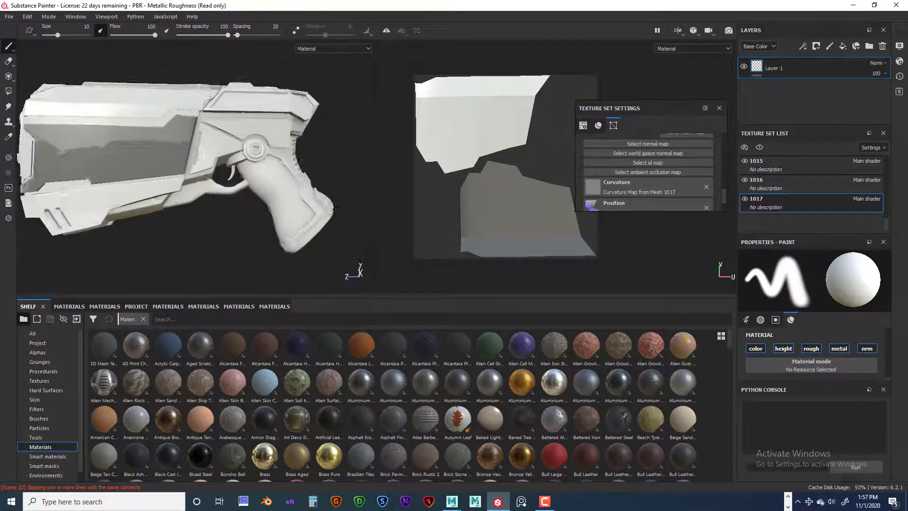
# Step: Examine the raised details and edges on the weapon's body up close and from a distance
pyautogui.keyDown('alt'); pyautogui.moveTo(335, 207); pyautogui.dragTo(202, 169); pyautogui.keyUp('alt')
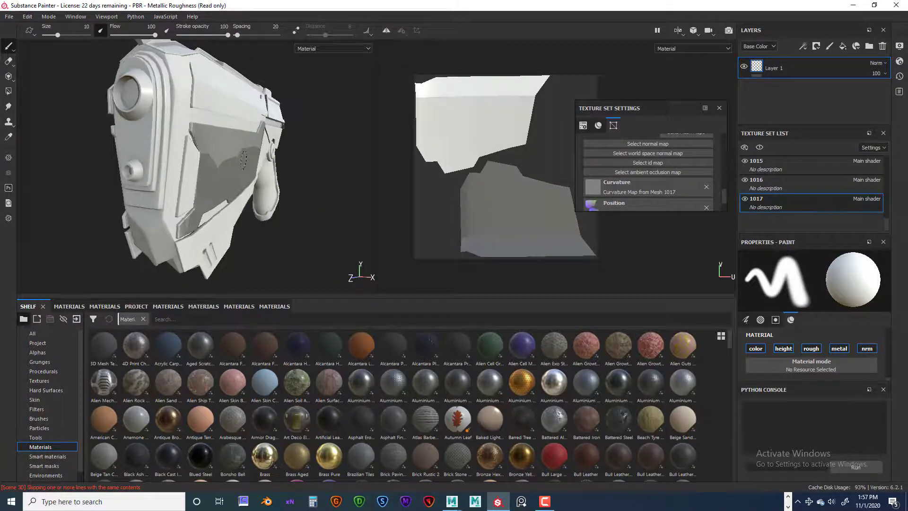
pyautogui.keyDown('alt'); pyautogui.moveTo(244, 160); pyautogui.dragTo(219, 156); pyautogui.keyUp('alt')
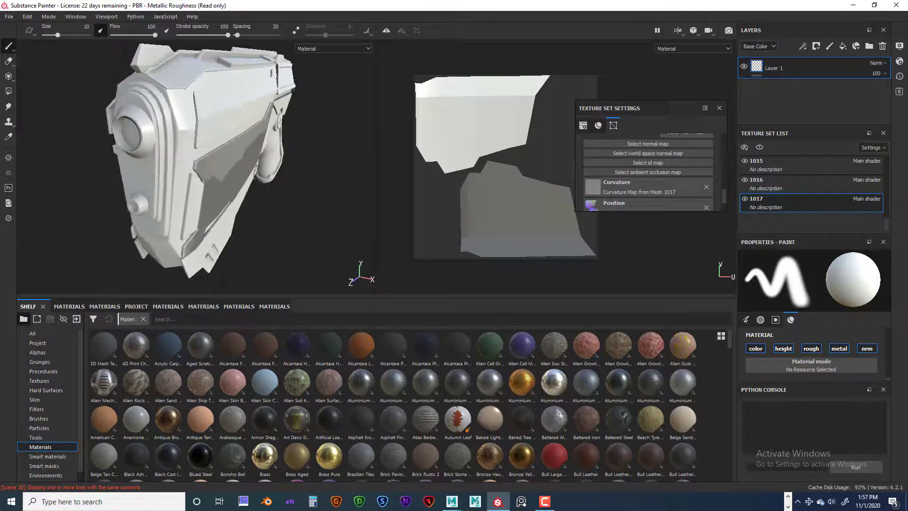
pyautogui.scroll(6, 251, 167)
pyautogui.moveTo(251, 167)
pyautogui.keyDown('alt'); pyautogui.mouseDown()
pyautogui.moveTo(227, 156)
pyautogui.moveTo(274, 176)
pyautogui.moveTo(279, 189)
pyautogui.moveTo(234, 175)
pyautogui.moveTo(183, 184)
pyautogui.moveTo(284, 170)
pyautogui.moveTo(219, 169)
pyautogui.moveTo(178, 152)
pyautogui.moveTo(105, 152)
pyautogui.moveTo(252, 162)
pyautogui.moveTo(245, 155)
pyautogui.moveTo(207, 197)
pyautogui.moveTo(201, 183)
pyautogui.moveTo(235, 158)
pyautogui.moveTo(246, 225)
pyautogui.moveTo(173, 206)
pyautogui.moveTo(212, 204)
pyautogui.moveTo(187, 178)
pyautogui.moveTo(331, 146)
pyautogui.moveTo(224, 166)
pyautogui.mouseUp(); pyautogui.keyUp('alt')
pyautogui.scroll(5, 186, 210)
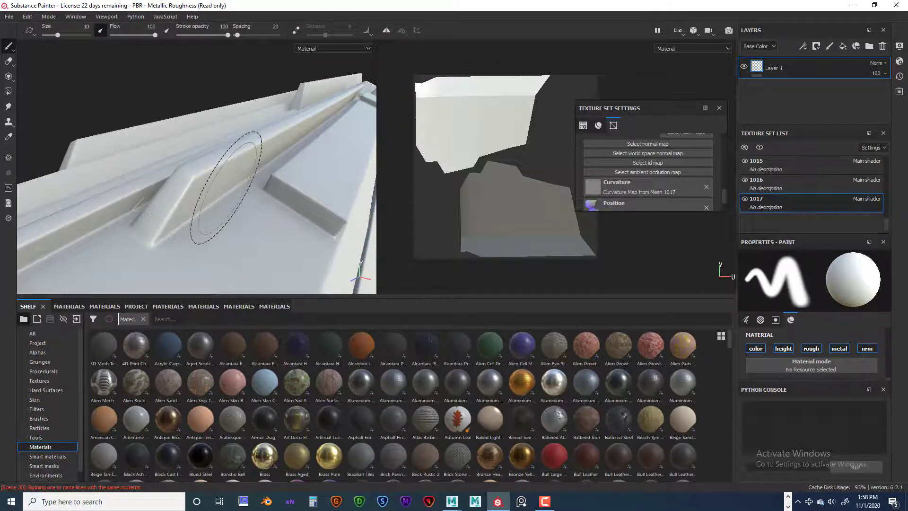
pyautogui.scroll(-10, 226, 188)
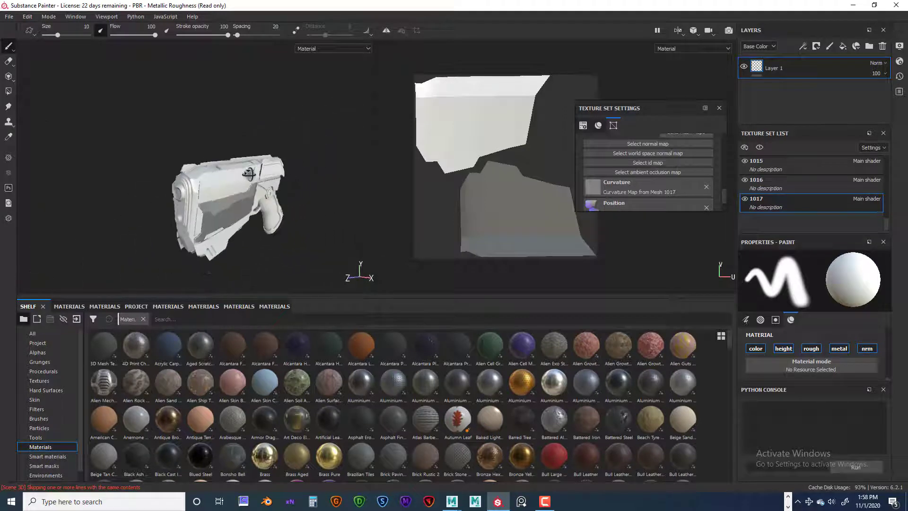
pyautogui.scroll(8, 214, 158)
pyautogui.keyDown('alt'); pyautogui.moveTo(215, 159); pyautogui.dragTo(213, 178); pyautogui.keyUp('alt')
pyautogui.keyDown('alt'); pyautogui.moveTo(217, 190); pyautogui.dragTo(219, 190); pyautogui.keyUp('alt')
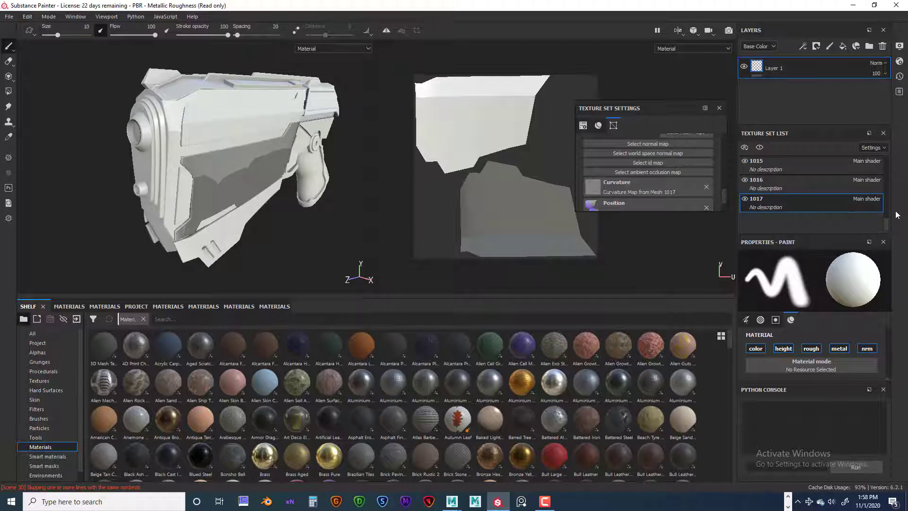
pyautogui.scroll(3, 785, 193)
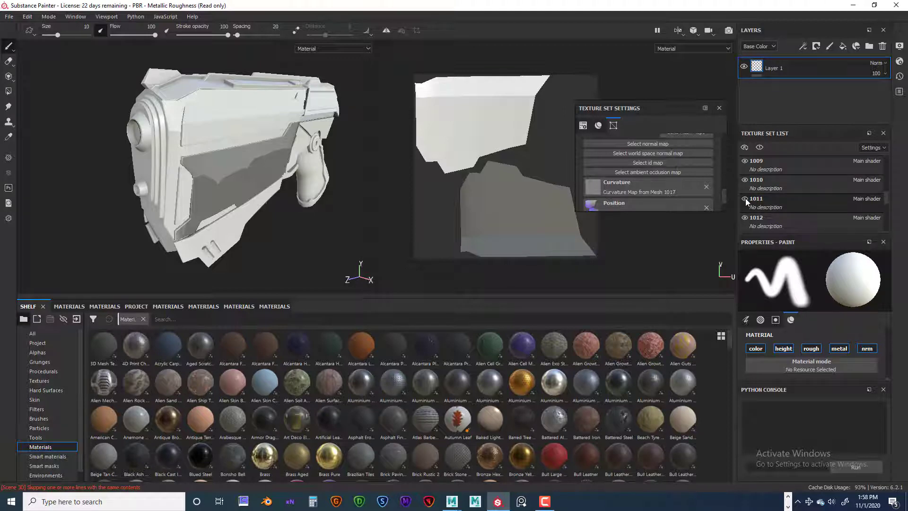
pyautogui.scroll(-3, 748, 165)
pyautogui.scroll(2, 781, 189)
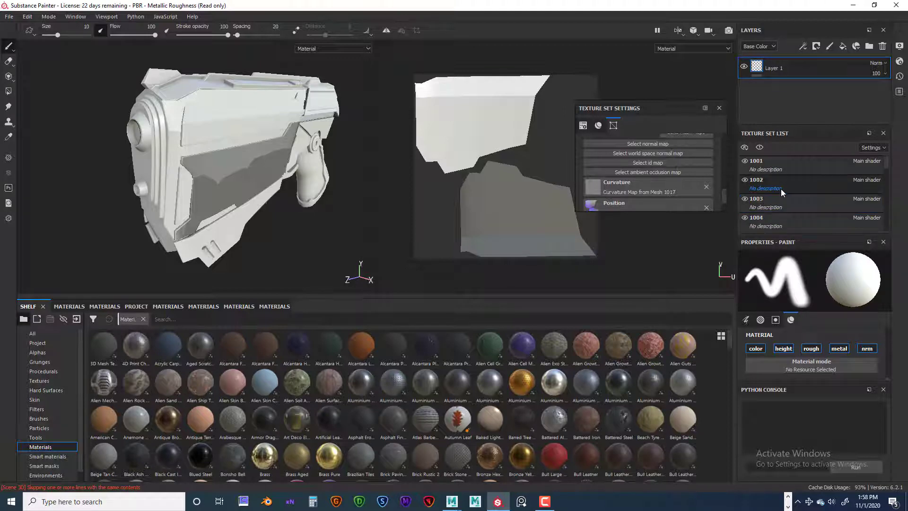
pyautogui.click(545, 502)
pyautogui.click(625, 373)
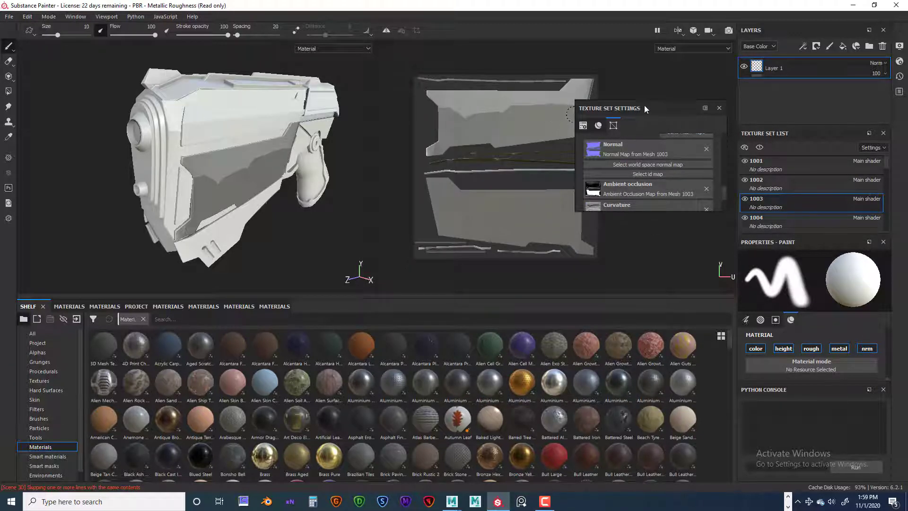
# Step: Try removing the curvature map from texture set 1003, and undo the removal
pyautogui.moveTo(644, 108); pyautogui.dragTo(678, 80)
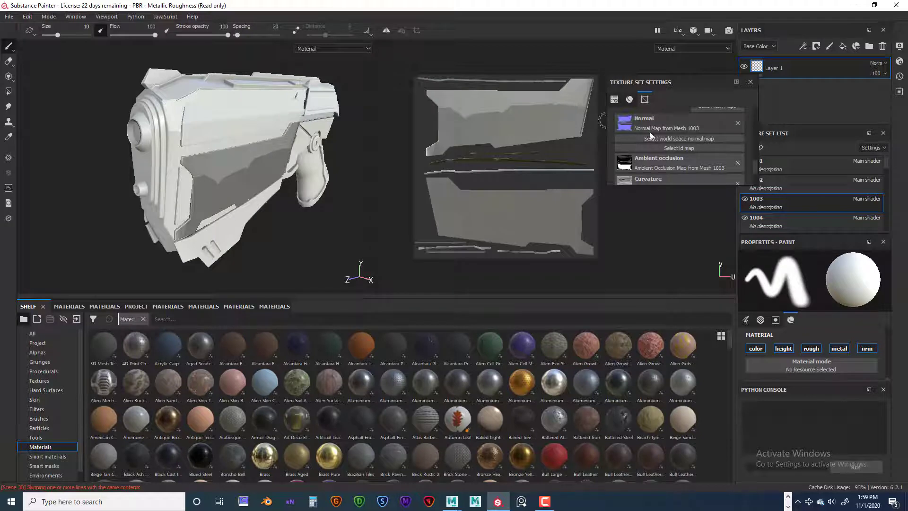
pyautogui.scroll(-1, 706, 146)
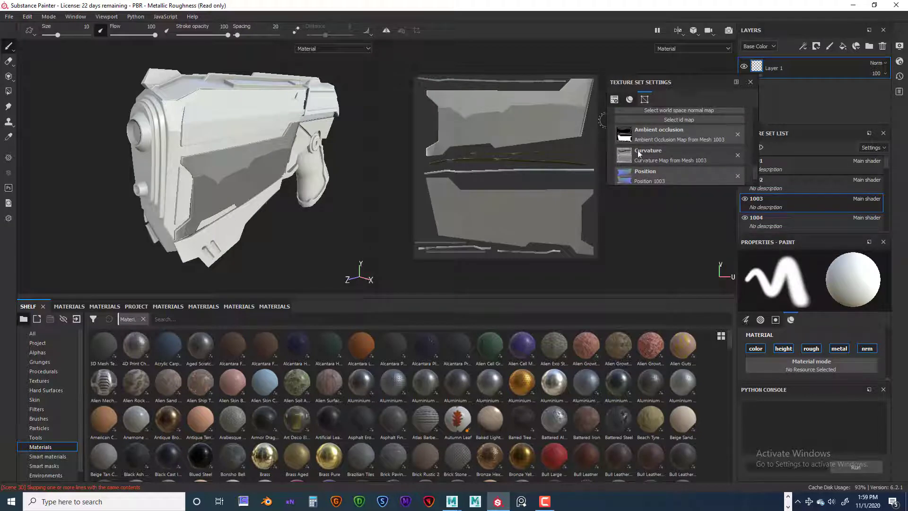
pyautogui.click(736, 155)
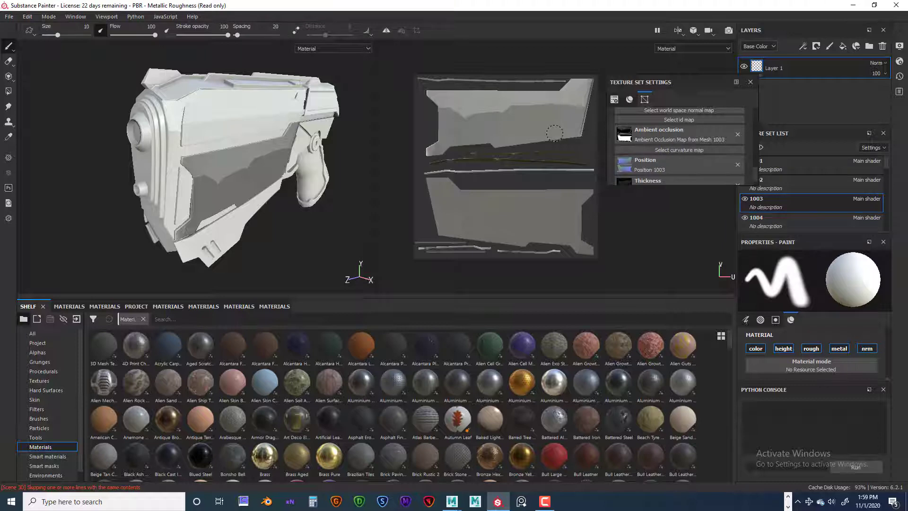
pyautogui.hotkey('ctrl', 'z')
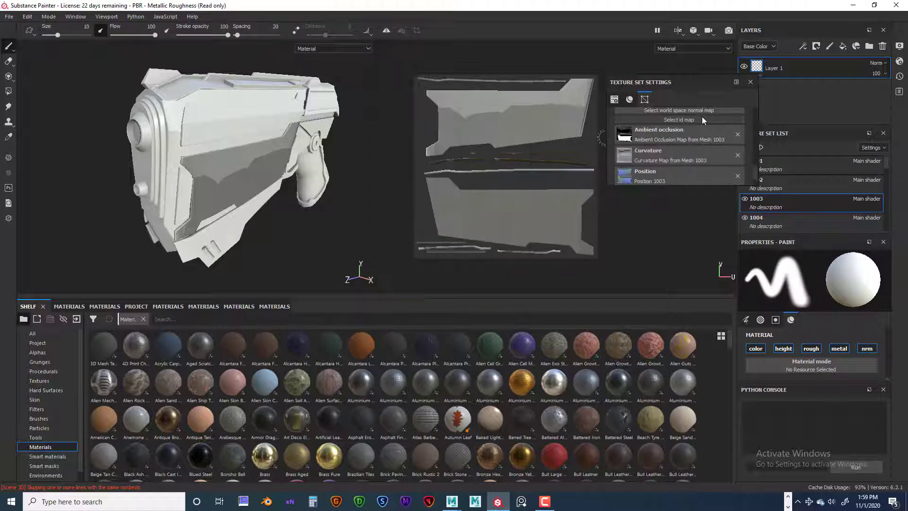
# Step: Remove the baked ambient occlusion map from texture set 1003 and inspect the weapon's side panel without it
pyautogui.click(738, 134)
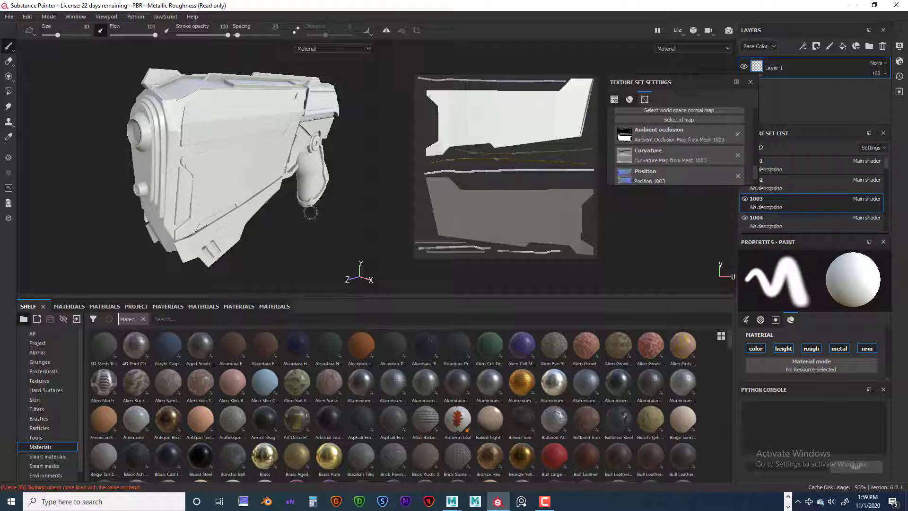
pyautogui.moveTo(275, 217)
pyautogui.keyDown('alt'); pyautogui.mouseDown()
pyautogui.moveTo(313, 203)
pyautogui.moveTo(286, 209)
pyautogui.mouseUp(); pyautogui.keyUp('alt')
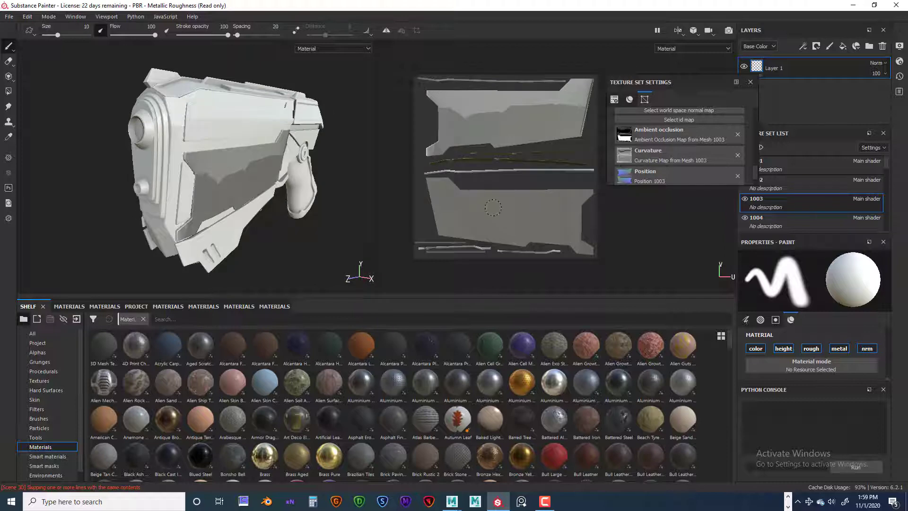
pyautogui.click(736, 135)
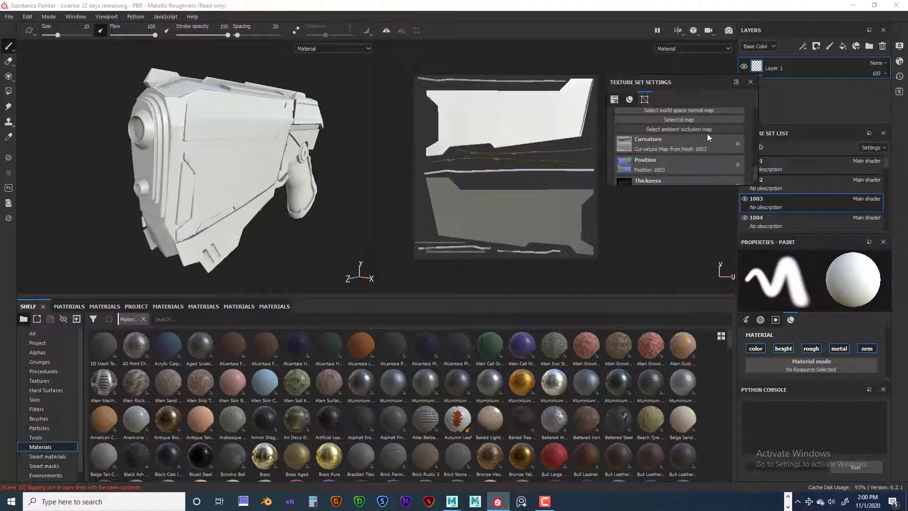
pyautogui.moveTo(310, 182)
pyautogui.keyDown('alt'); pyautogui.mouseDown()
pyautogui.moveTo(215, 156)
pyautogui.moveTo(228, 157)
pyautogui.moveTo(236, 168)
pyautogui.moveTo(182, 163)
pyautogui.moveTo(274, 170)
pyautogui.moveTo(298, 157)
pyautogui.moveTo(256, 146)
pyautogui.moveTo(362, 153)
pyautogui.moveTo(343, 147)
pyautogui.moveTo(256, 156)
pyautogui.moveTo(290, 161)
pyautogui.moveTo(227, 156)
pyautogui.moveTo(379, 172)
pyautogui.moveTo(232, 170)
pyautogui.moveTo(325, 172)
pyautogui.moveTo(247, 160)
pyautogui.moveTo(235, 142)
pyautogui.moveTo(251, 156)
pyautogui.mouseUp(); pyautogui.keyUp('alt')
pyautogui.scroll(5, 219, 166)
pyautogui.scroll(5, 258, 168)
pyautogui.scroll(-5, 283, 159)
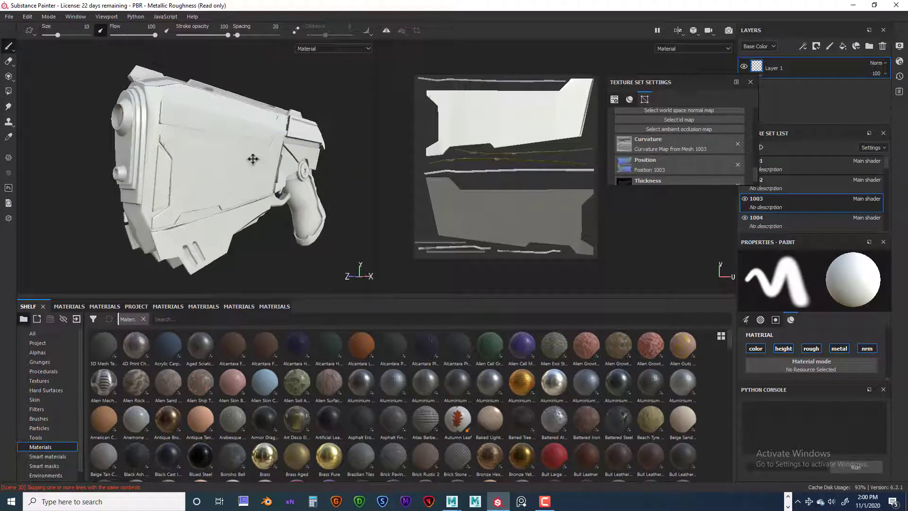
# Step: Save the project as Substance_Painter_Start_01 in the Module 11 weapon texturing folder under Documents, maya, projects
pyautogui.click(9, 17)
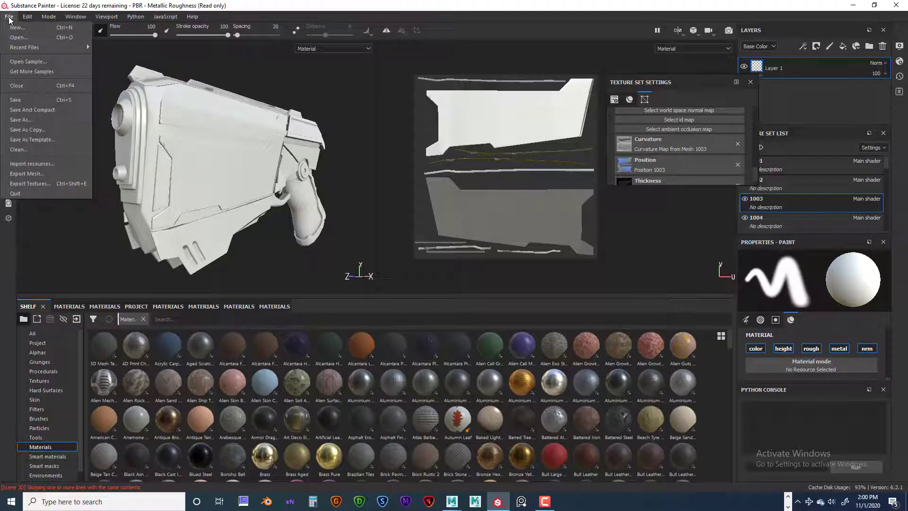
pyautogui.click(32, 119)
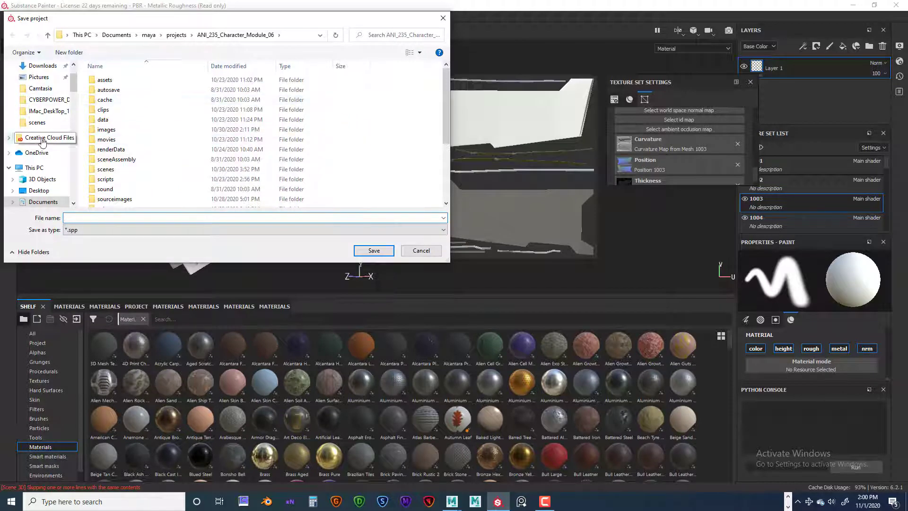
pyautogui.scroll(2, 60, 85)
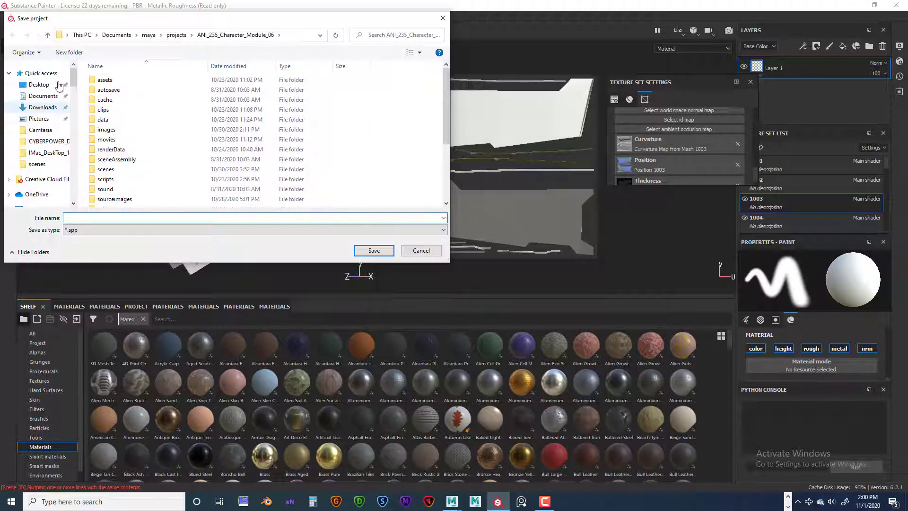
pyautogui.click(33, 96)
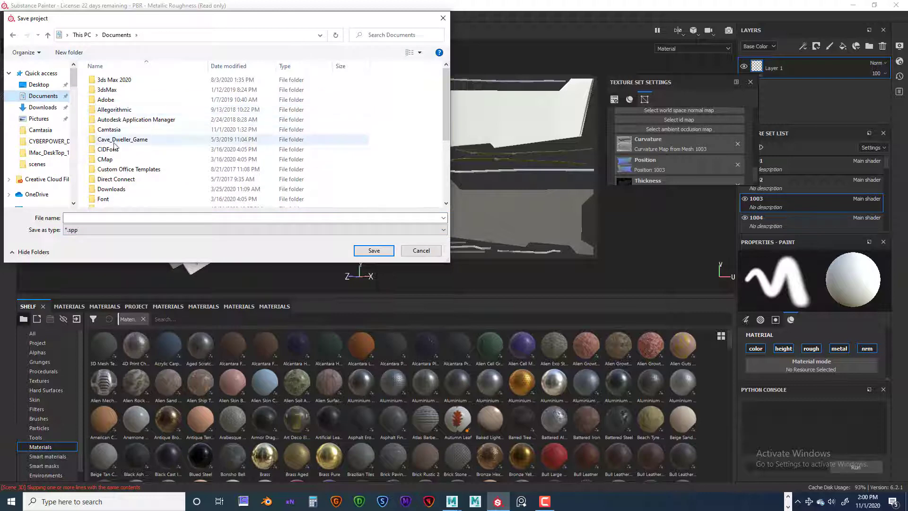
pyautogui.scroll(-3, 156, 139)
pyautogui.click(104, 123)
pyautogui.doubleClick(104, 124)
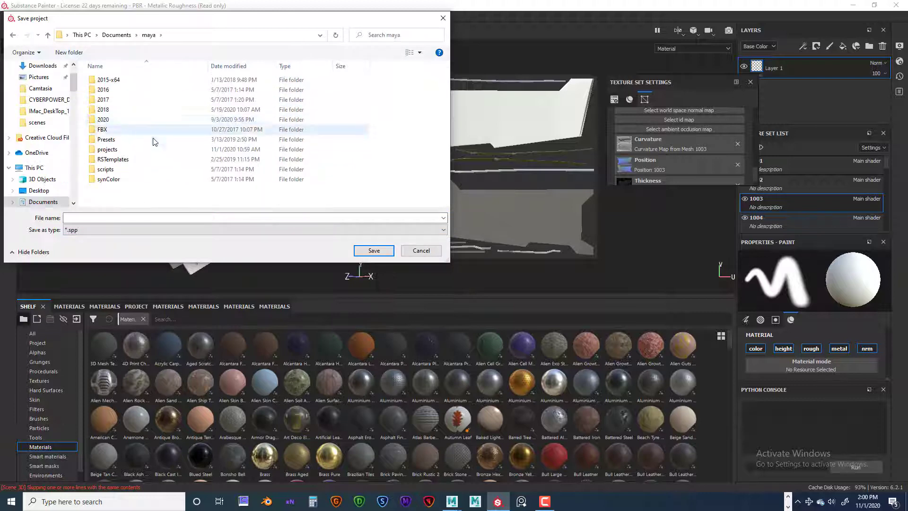
pyautogui.doubleClick(103, 152)
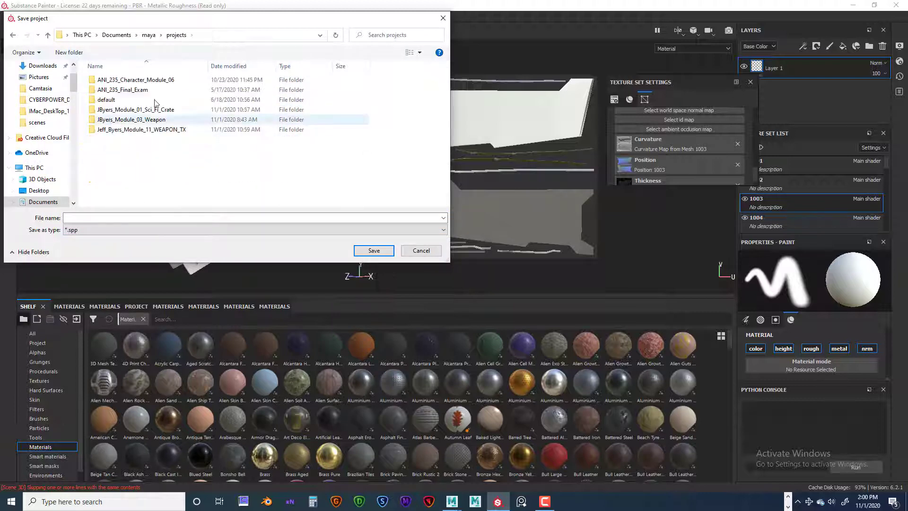
pyautogui.doubleClick(156, 129)
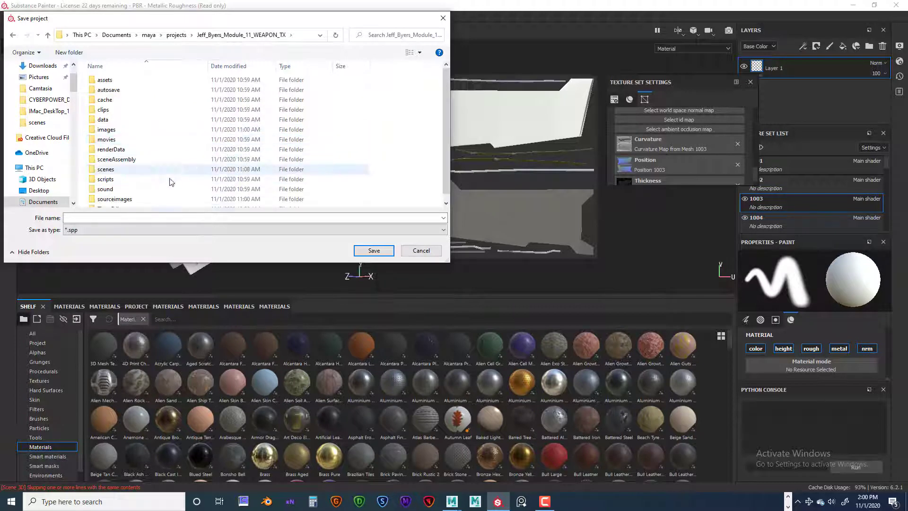
pyautogui.click(80, 218)
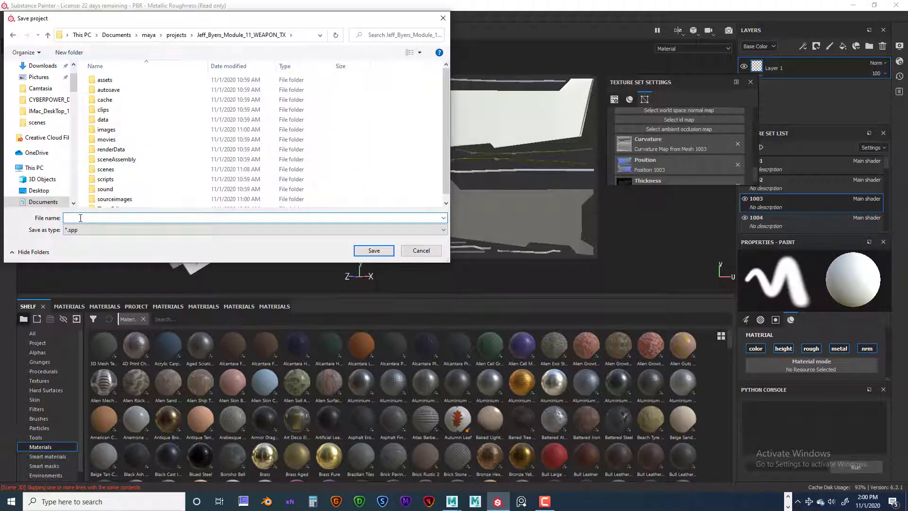
pyautogui.write('Substance_Painter_Start_01')
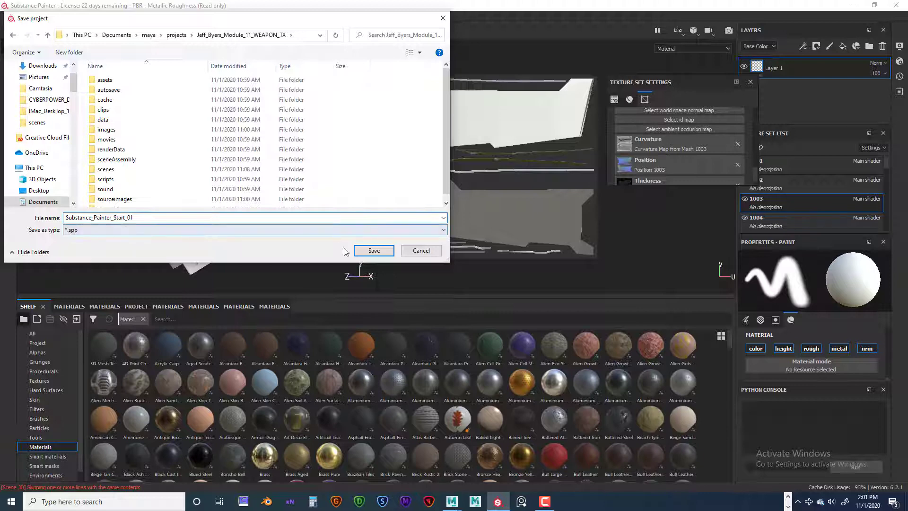
pyautogui.click(373, 251)
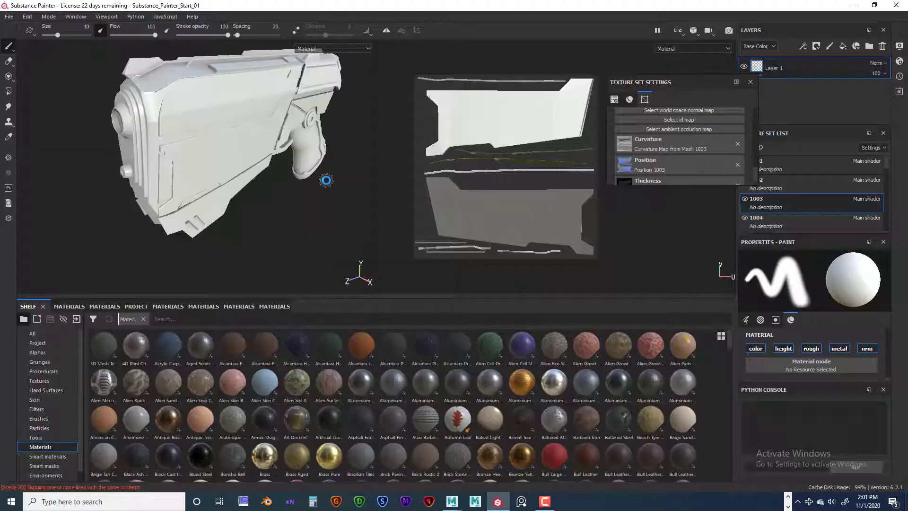
pyautogui.keyDown('alt'); pyautogui.moveTo(236, 231); pyautogui.dragTo(323, 209); pyautogui.keyUp('alt')
pyautogui.keyDown('alt'); pyautogui.moveTo(323, 210); pyautogui.dragTo(307, 197, button='right'); pyautogui.keyUp('alt')
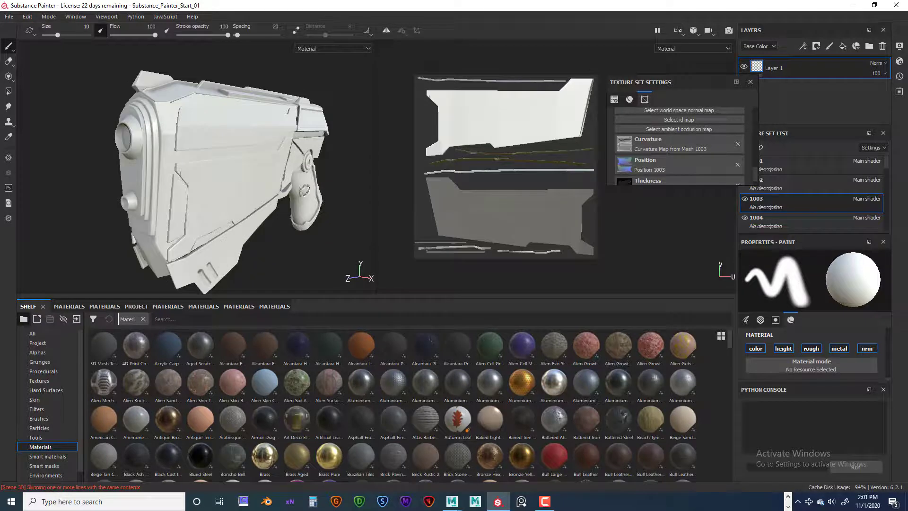
pyautogui.keyDown('alt'); pyautogui.moveTo(306, 196); pyautogui.dragTo(301, 177, button='middle'); pyautogui.keyUp('alt')
pyautogui.keyDown('alt'); pyautogui.moveTo(301, 176); pyautogui.dragTo(317, 191, button='right'); pyautogui.keyUp('alt')
pyautogui.keyDown('alt'); pyautogui.moveTo(317, 191); pyautogui.dragTo(284, 200); pyautogui.keyUp('alt')
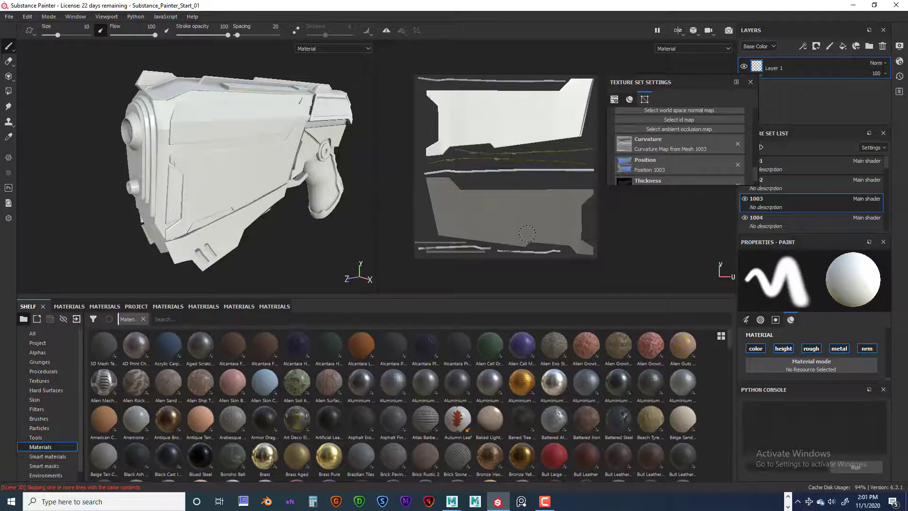
# Step: Move the texture set settings clear of the layers and texture set list, and show the smart materials in the shelf
pyautogui.moveTo(679, 84); pyautogui.dragTo(647, 93)
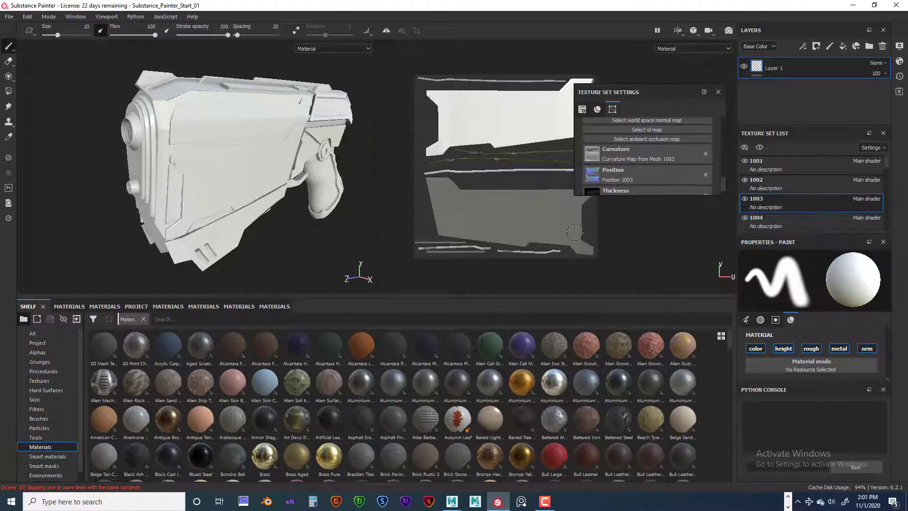
pyautogui.scroll(-1, 44, 450)
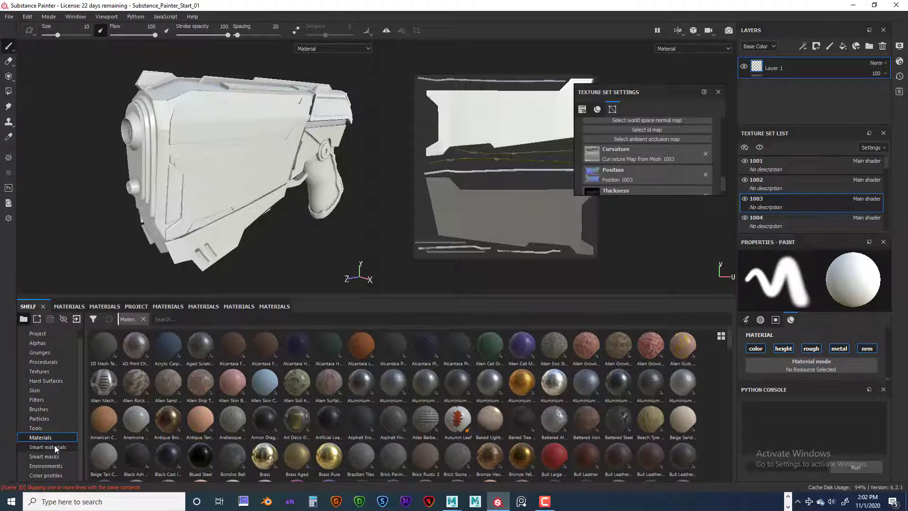
pyautogui.click(55, 445)
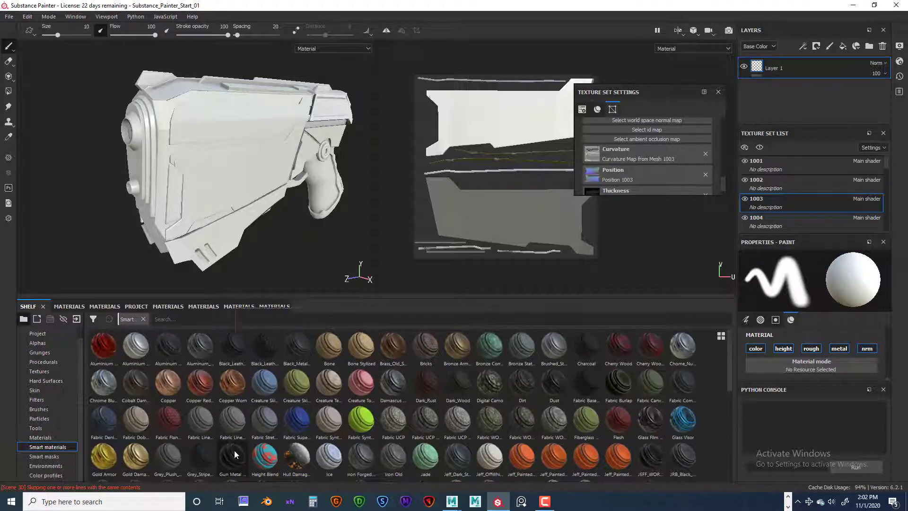
# Step: Try the Gun Metal Material smart material on texture set 1003 and view the weapon's side panel up close
pyautogui.moveTo(236, 453)
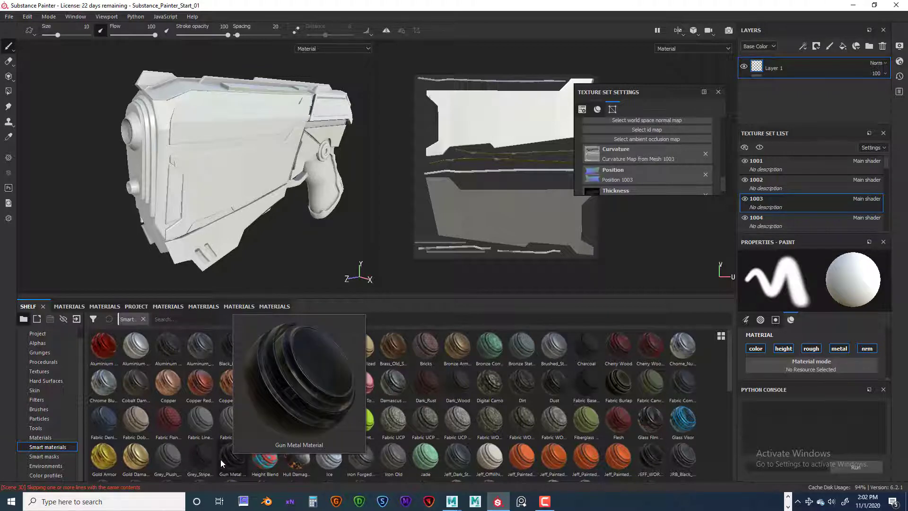
pyautogui.moveTo(221, 459); pyautogui.dragTo(813, 64)
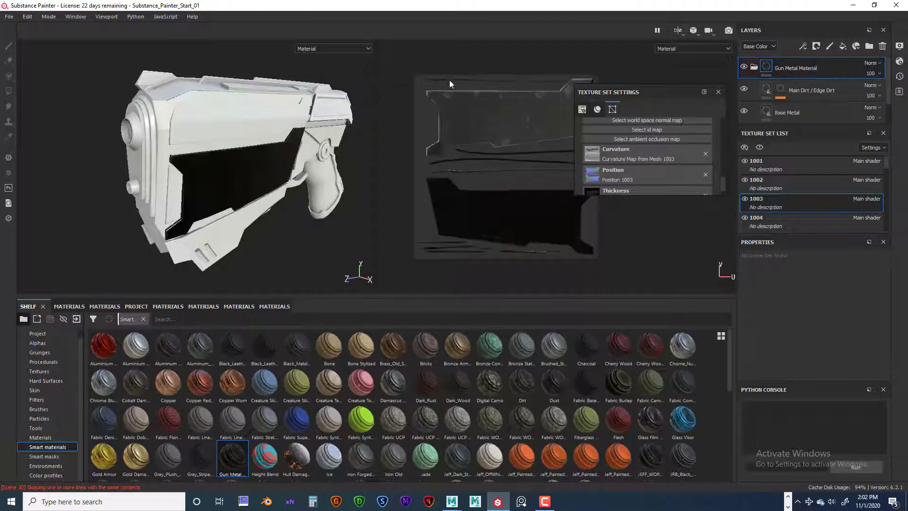
pyautogui.scroll(3, 289, 158)
pyautogui.scroll(5, 288, 154)
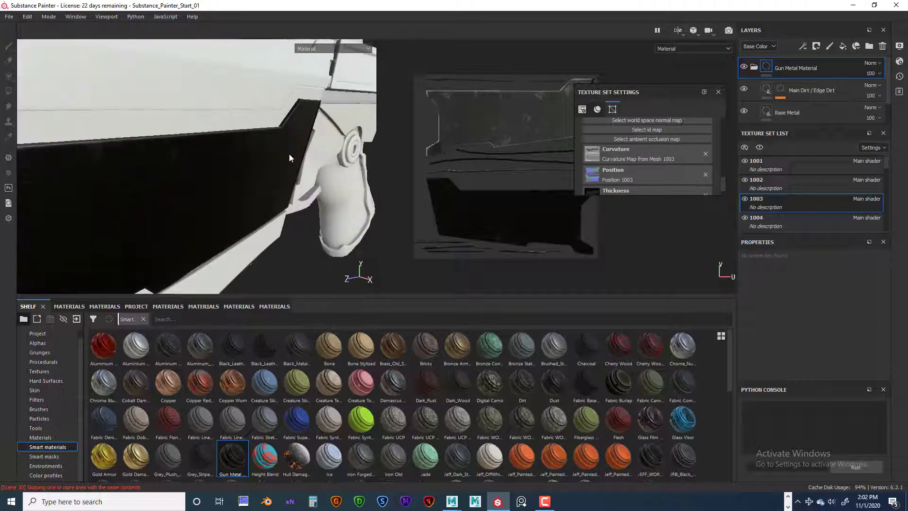
# Step: Examine the gun metal finish and the edges of the weapon's side panel from several angles and distances
pyautogui.keyDown('alt'); pyautogui.moveTo(314, 128); pyautogui.dragTo(206, 115); pyautogui.keyUp('alt')
pyautogui.scroll(2, 281, 118)
pyautogui.scroll(-2, 280, 121)
pyautogui.scroll(-3, 202, 125)
pyautogui.scroll(-2, 206, 115)
pyautogui.keyDown('alt'); pyautogui.moveTo(206, 115); pyautogui.dragTo(234, 161, button='middle'); pyautogui.keyUp('alt')
pyautogui.scroll(-2, 233, 161)
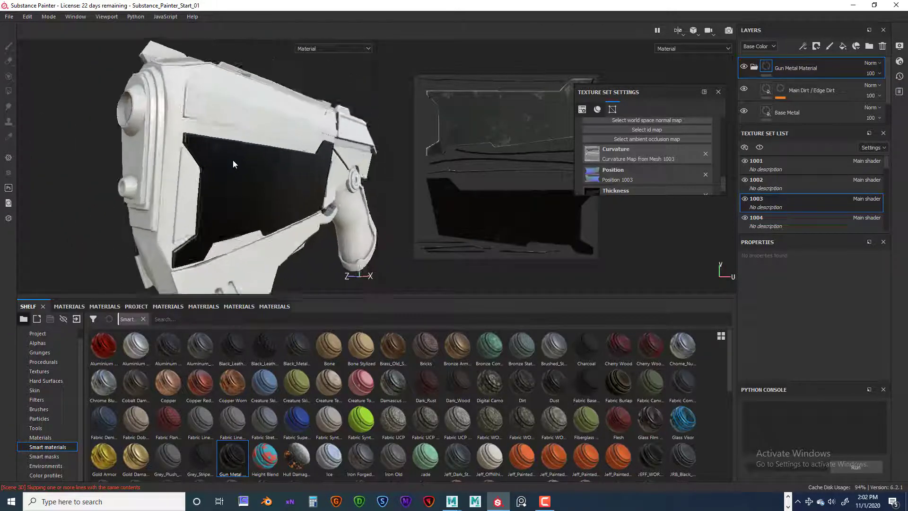
pyautogui.scroll(4, 233, 160)
pyautogui.keyDown('alt'); pyautogui.moveTo(232, 160); pyautogui.dragTo(161, 132); pyautogui.keyUp('alt')
pyautogui.keyDown('alt'); pyautogui.moveTo(161, 131); pyautogui.dragTo(235, 151, button='middle'); pyautogui.keyUp('alt')
pyautogui.keyDown('alt'); pyautogui.moveTo(234, 151); pyautogui.dragTo(224, 194); pyautogui.keyUp('alt')
pyautogui.scroll(4, 221, 135)
pyautogui.scroll(2, 190, 202)
pyautogui.scroll(-7, 188, 201)
pyautogui.scroll(3, 156, 171)
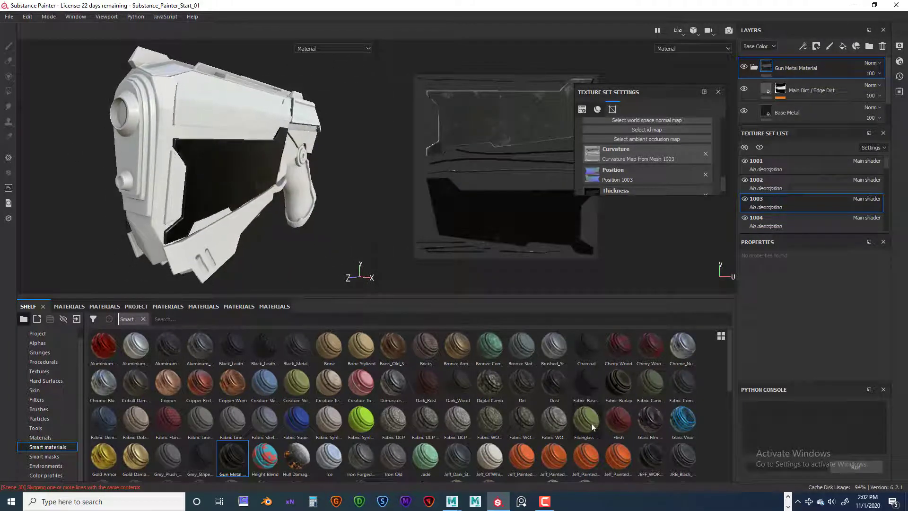
# Step: Browse the smart materials for an alternative and delete the Gun Metal Material group from texture set 1003
pyautogui.scroll(-3, 592, 423)
pyautogui.scroll(3, 586, 426)
pyautogui.scroll(-3, 581, 454)
pyautogui.scroll(3, 553, 409)
pyautogui.scroll(-3, 555, 382)
pyautogui.scroll(3, 564, 376)
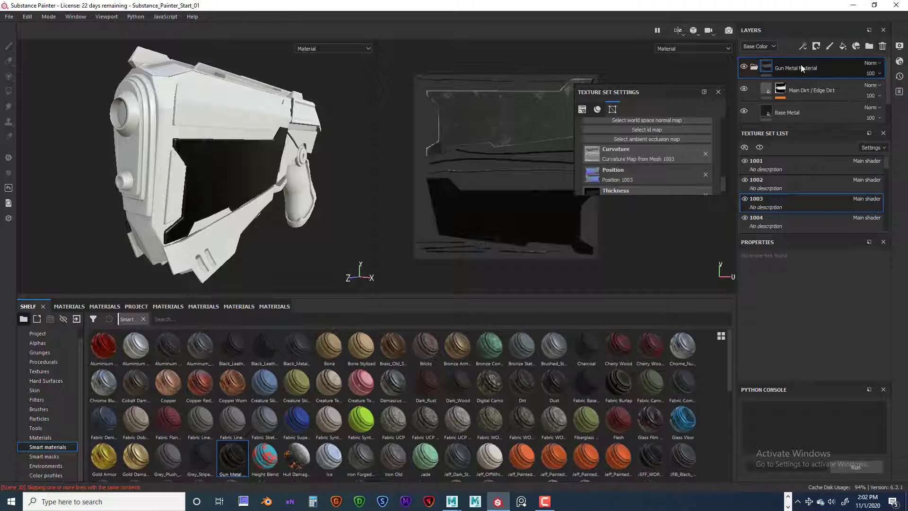
pyautogui.click(883, 47)
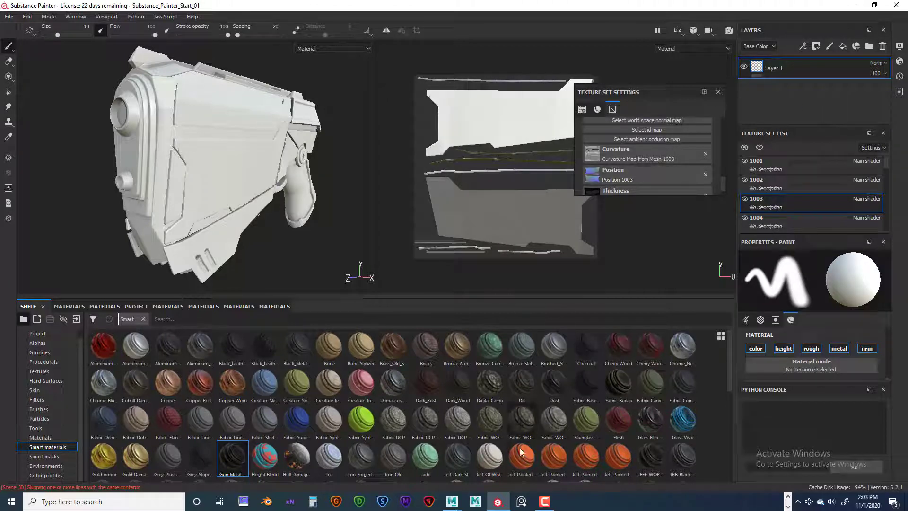
# Step: Try the orange painted steel smart material on texture set 1003, examine it on the side panel and delete it
pyautogui.moveTo(520, 452)
pyautogui.mouseDown()
pyautogui.moveTo(615, 391)
pyautogui.moveTo(815, 76)
pyautogui.mouseUp()
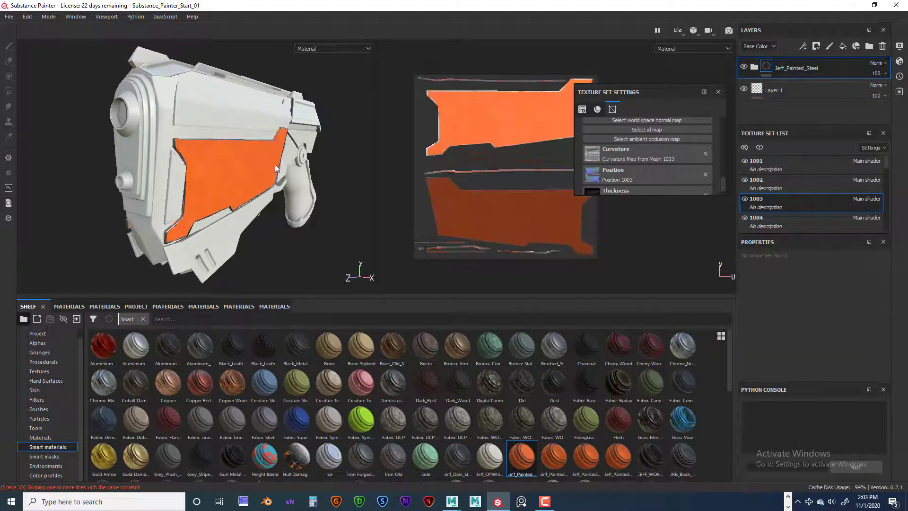
pyautogui.keyDown('alt'); pyautogui.moveTo(276, 168); pyautogui.dragTo(229, 170); pyautogui.keyUp('alt')
pyautogui.keyDown('alt'); pyautogui.moveTo(228, 170); pyautogui.dragTo(456, 196, button='right'); pyautogui.keyUp('alt')
pyautogui.keyDown('alt'); pyautogui.moveTo(223, 166); pyautogui.dragTo(184, 123); pyautogui.keyUp('alt')
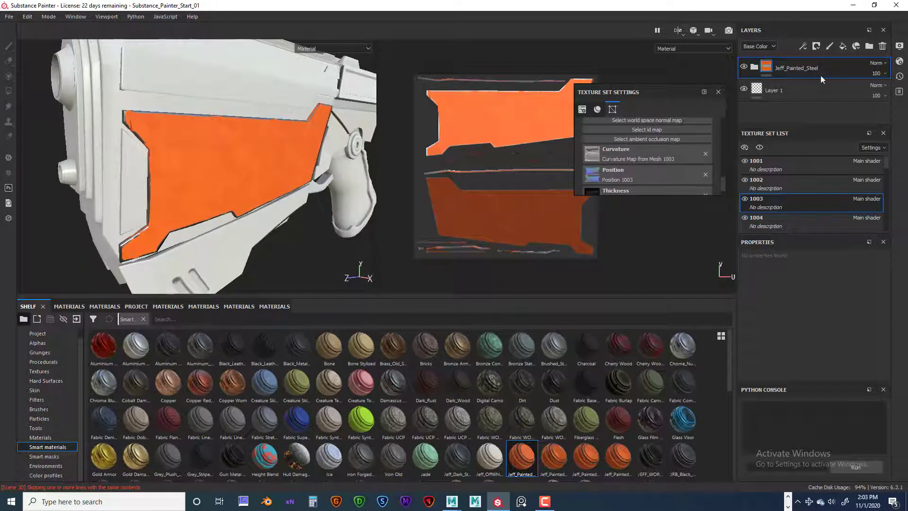
pyautogui.click(883, 46)
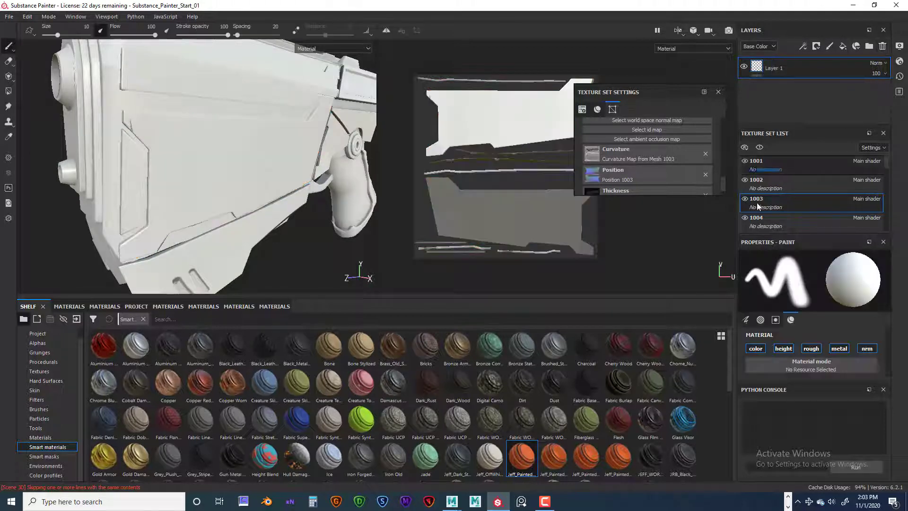
# Step: Try the worn orange paint smart material on texture set 1003, view it on the side panel and delete it
pyautogui.moveTo(587, 461)
pyautogui.mouseDown()
pyautogui.moveTo(663, 374)
pyautogui.moveTo(812, 136)
pyautogui.moveTo(808, 68)
pyautogui.mouseUp()
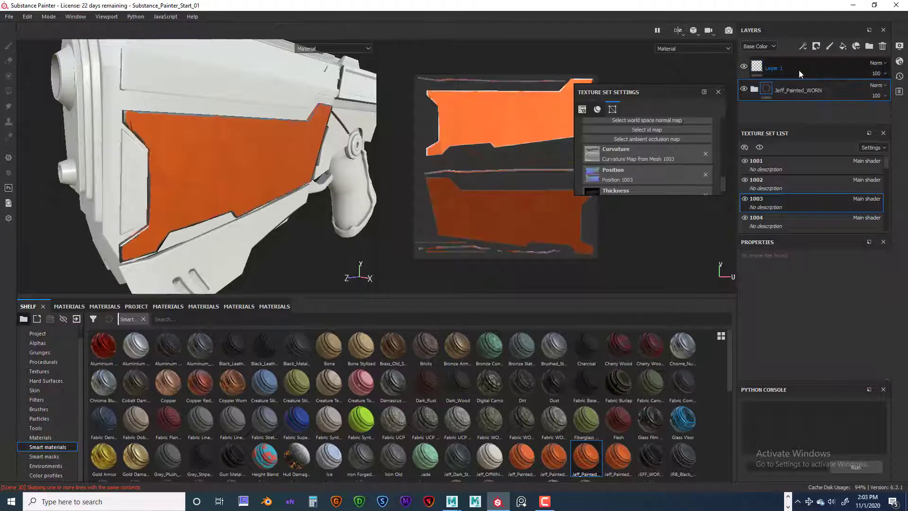
pyautogui.keyDown('alt'); pyautogui.moveTo(303, 140); pyautogui.dragTo(439, 176); pyautogui.keyUp('alt')
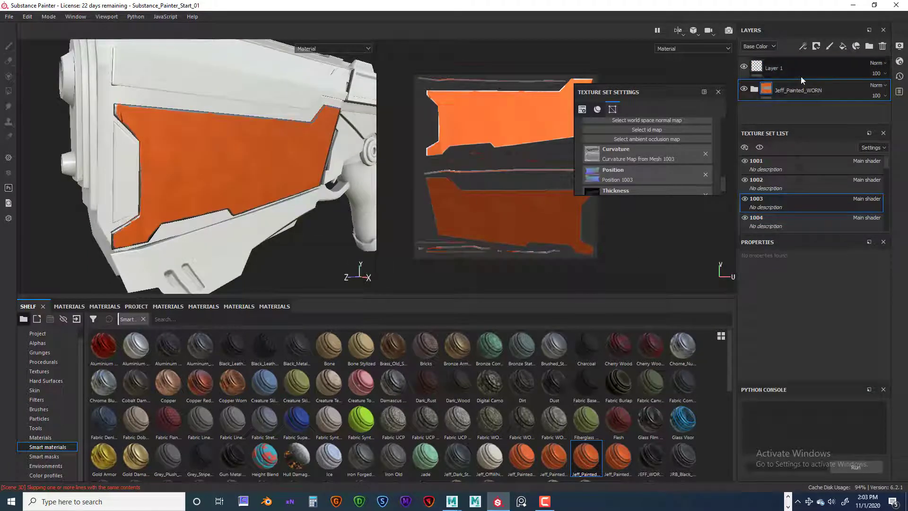
pyautogui.click(883, 46)
# Step: Apply the yellow Painted_Steel smart material above Layer 1 in texture set 1003 and view it on the whole weapon
pyautogui.keyDown('alt'); pyautogui.moveTo(316, 217); pyautogui.dragTo(286, 218); pyautogui.keyUp('alt')
pyautogui.scroll(-3, 538, 435)
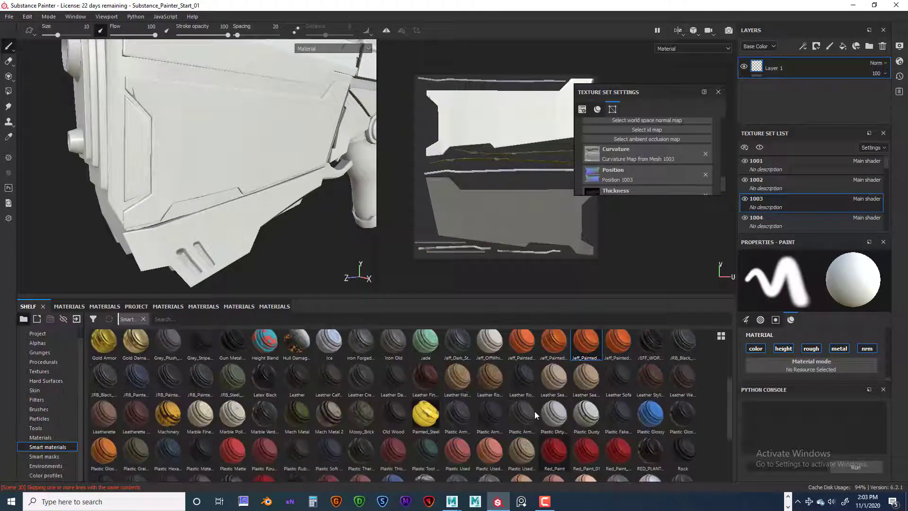
pyautogui.scroll(-1, 533, 412)
pyautogui.scroll(2, 439, 402)
pyautogui.scroll(-1, 437, 406)
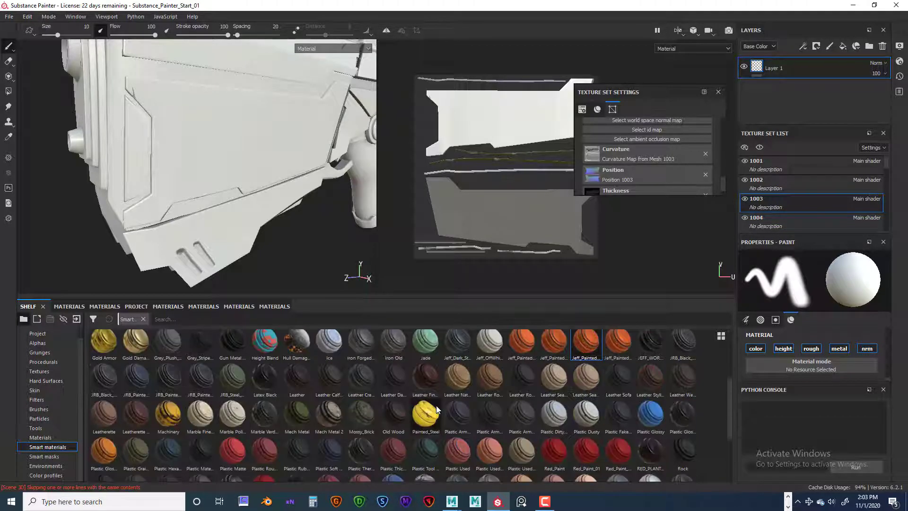
pyautogui.moveTo(425, 416)
pyautogui.mouseDown()
pyautogui.moveTo(695, 278)
pyautogui.moveTo(801, 67)
pyautogui.mouseUp()
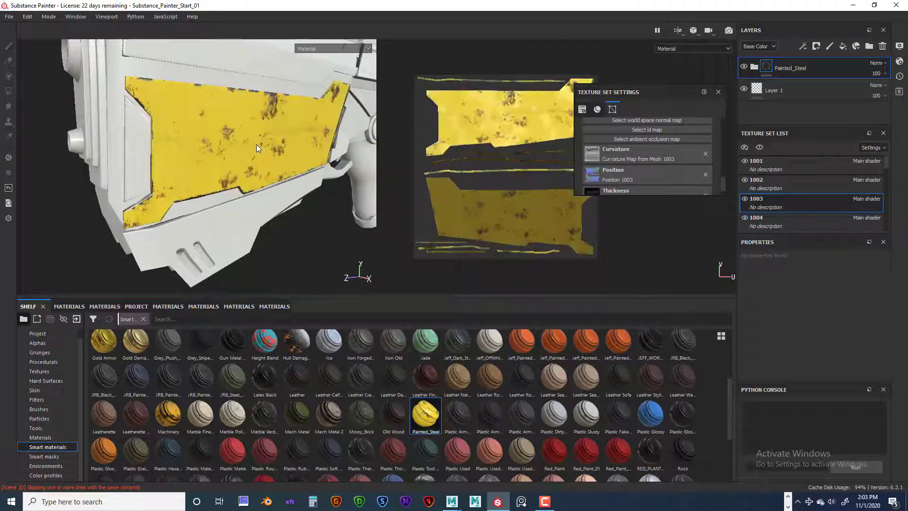
pyautogui.moveTo(286, 149)
pyautogui.keyDown('alt'); pyautogui.mouseDown()
pyautogui.moveTo(344, 168)
pyautogui.moveTo(265, 163)
pyautogui.moveTo(301, 125)
pyautogui.moveTo(305, 154)
pyautogui.mouseUp(); pyautogui.keyUp('alt')
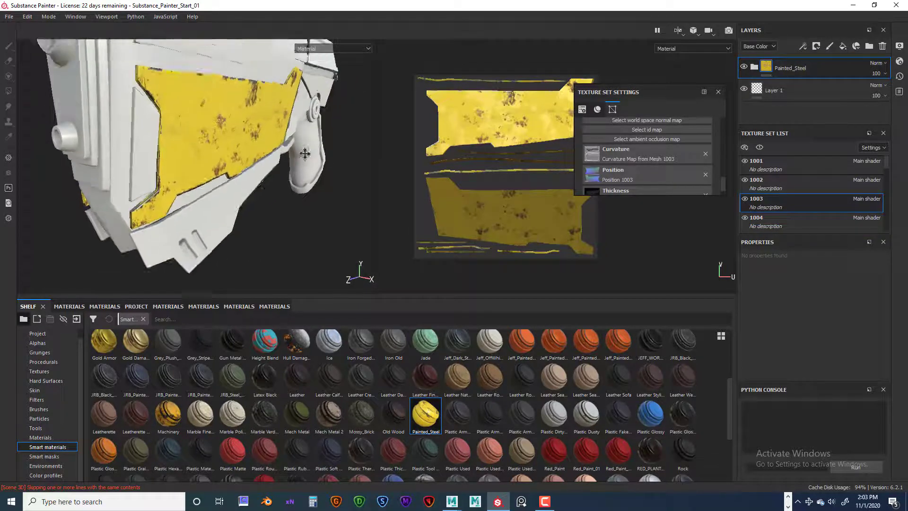
pyautogui.keyDown('alt'); pyautogui.moveTo(305, 154); pyautogui.dragTo(229, 153, button='right'); pyautogui.keyUp('alt')
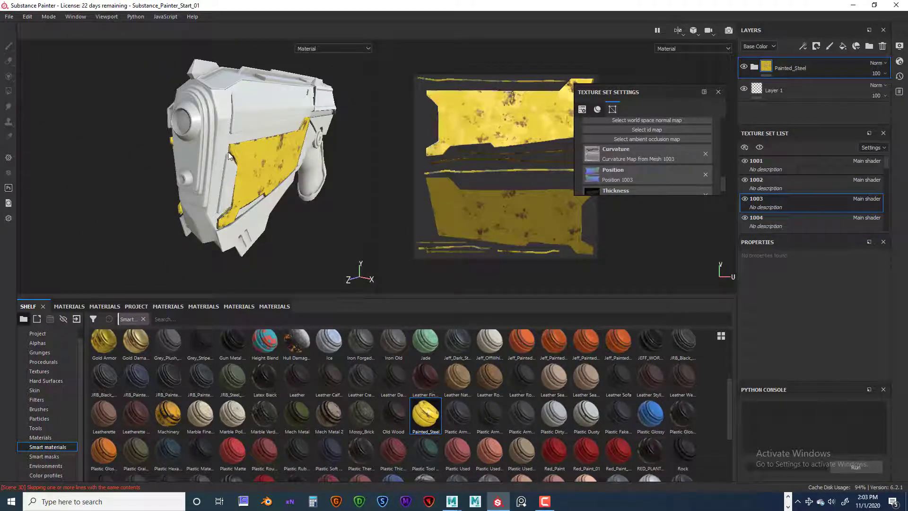